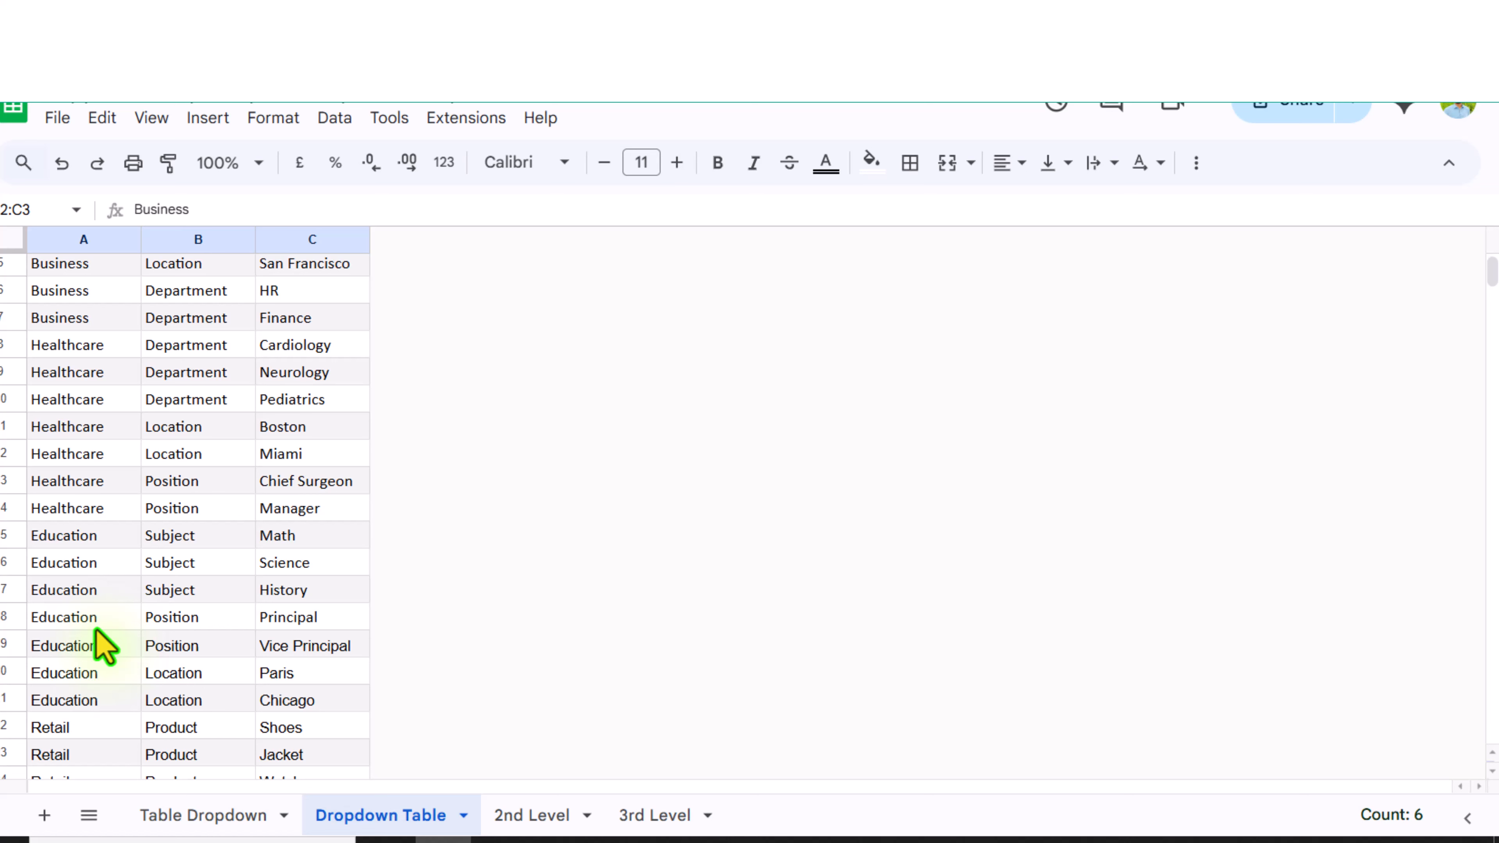
- Inspect the Value dropdown choices for the first two rows of the table on the Table Dropdown sheet
{"action": "left_click", "coordinate": [228, 814]}
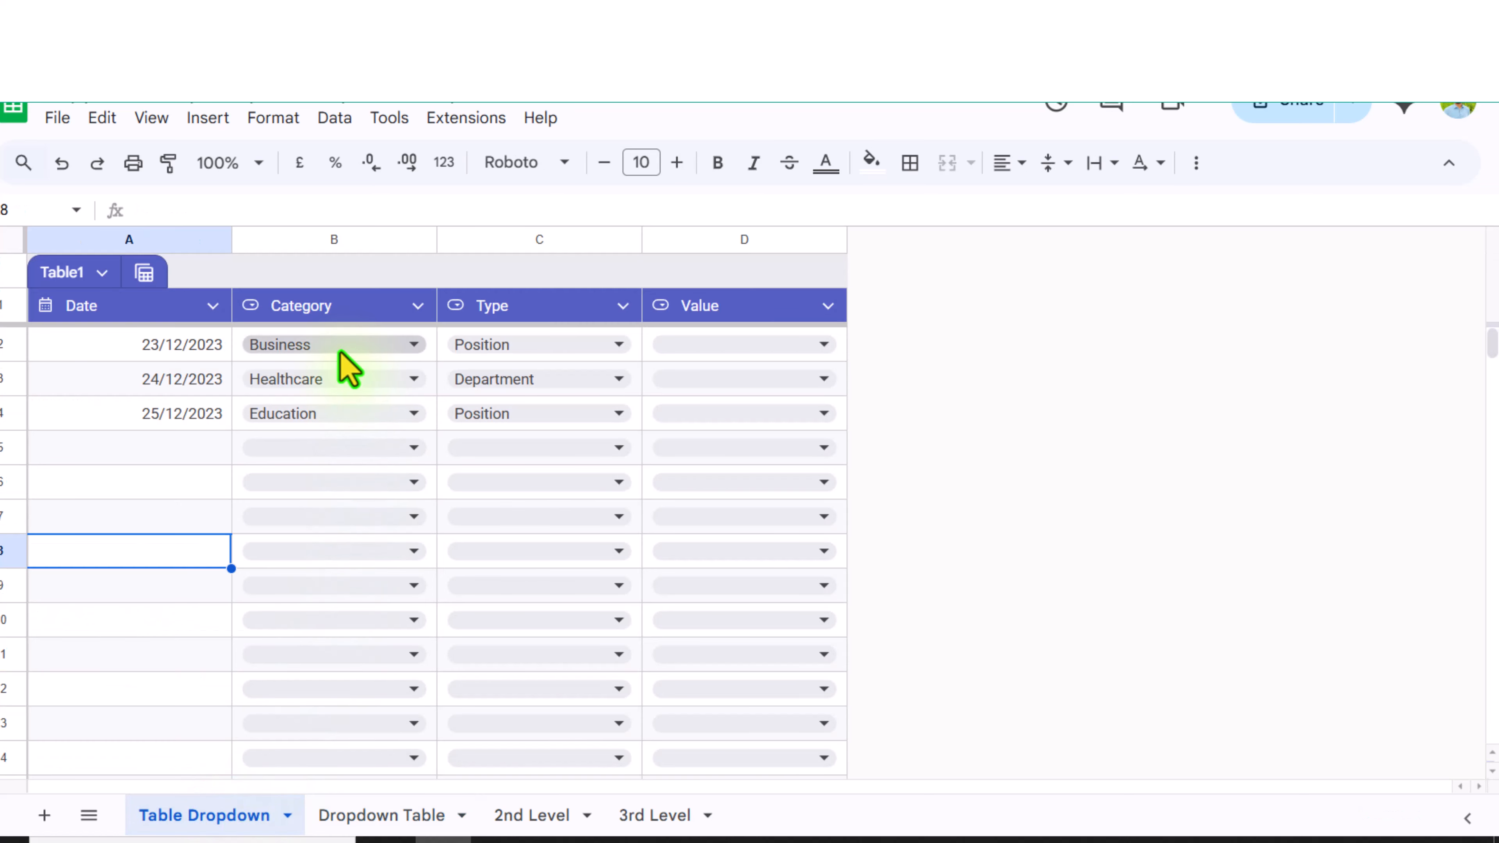
{"action": "left_click", "coordinate": [828, 348]}
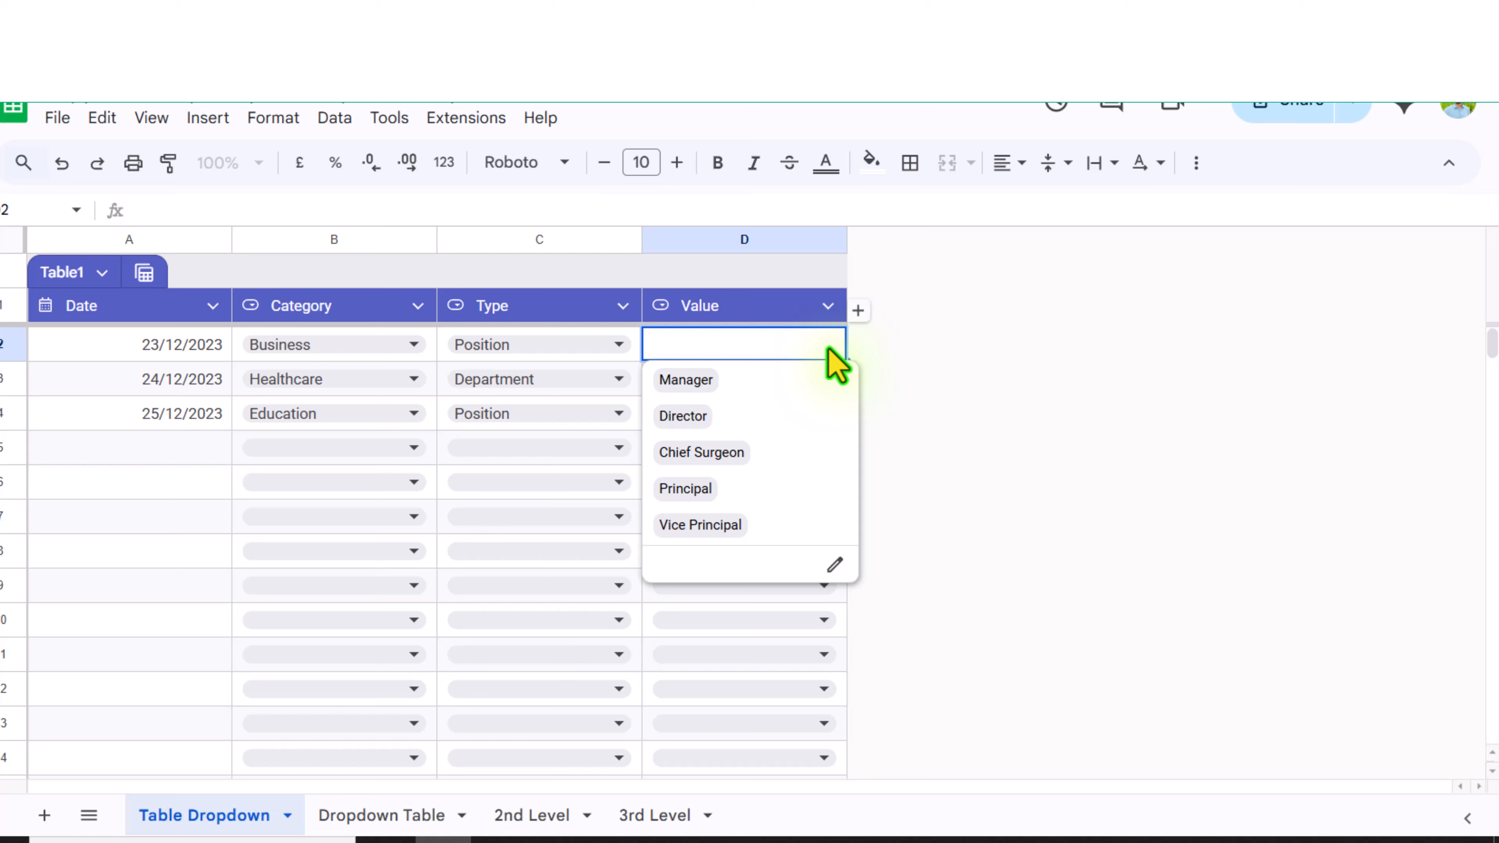
{"action": "left_click", "coordinate": [446, 394]}
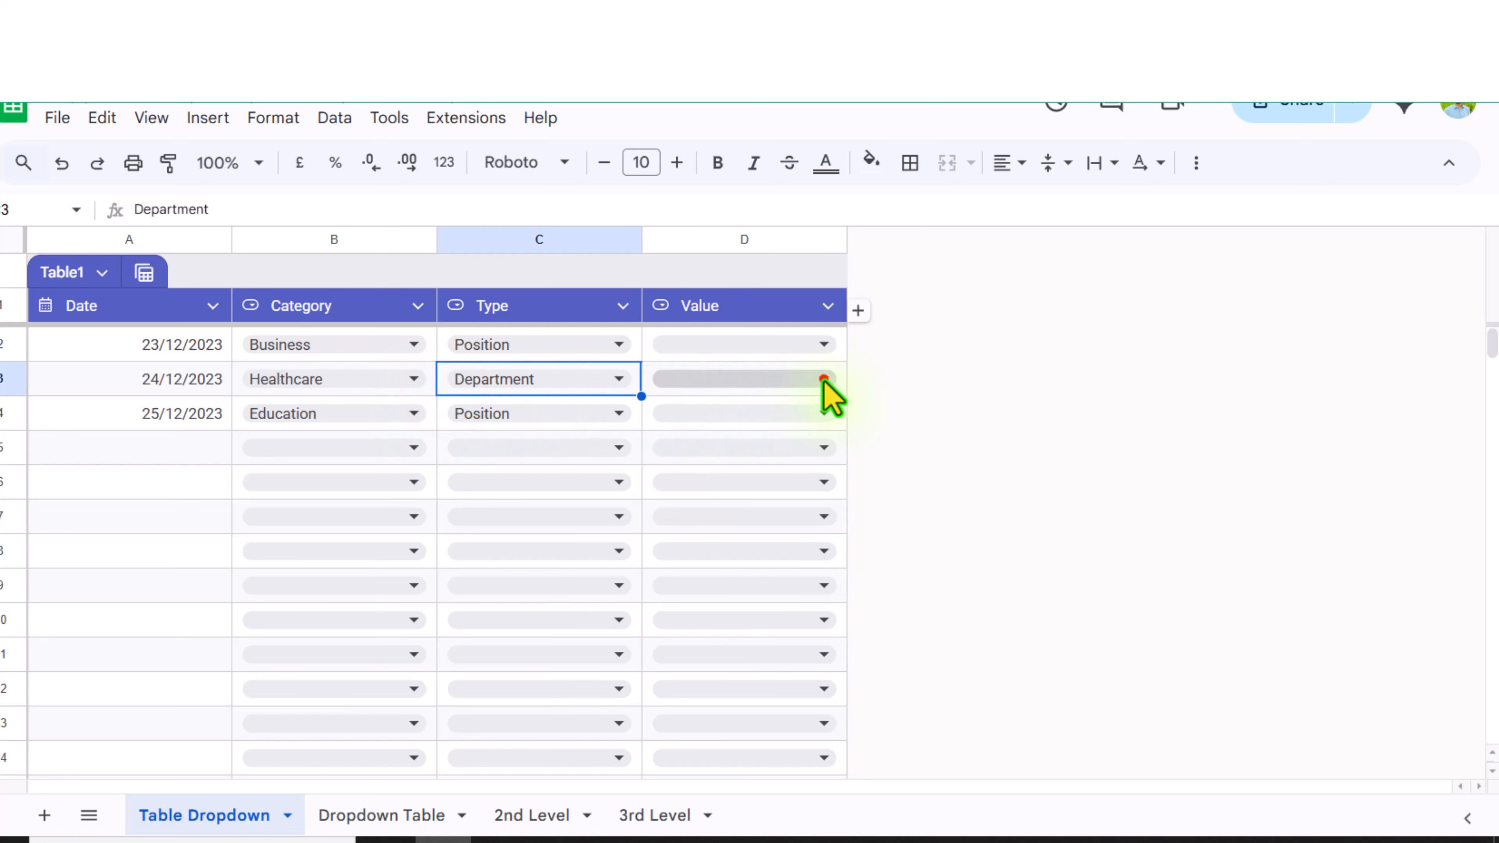
{"action": "left_click", "coordinate": [825, 380]}
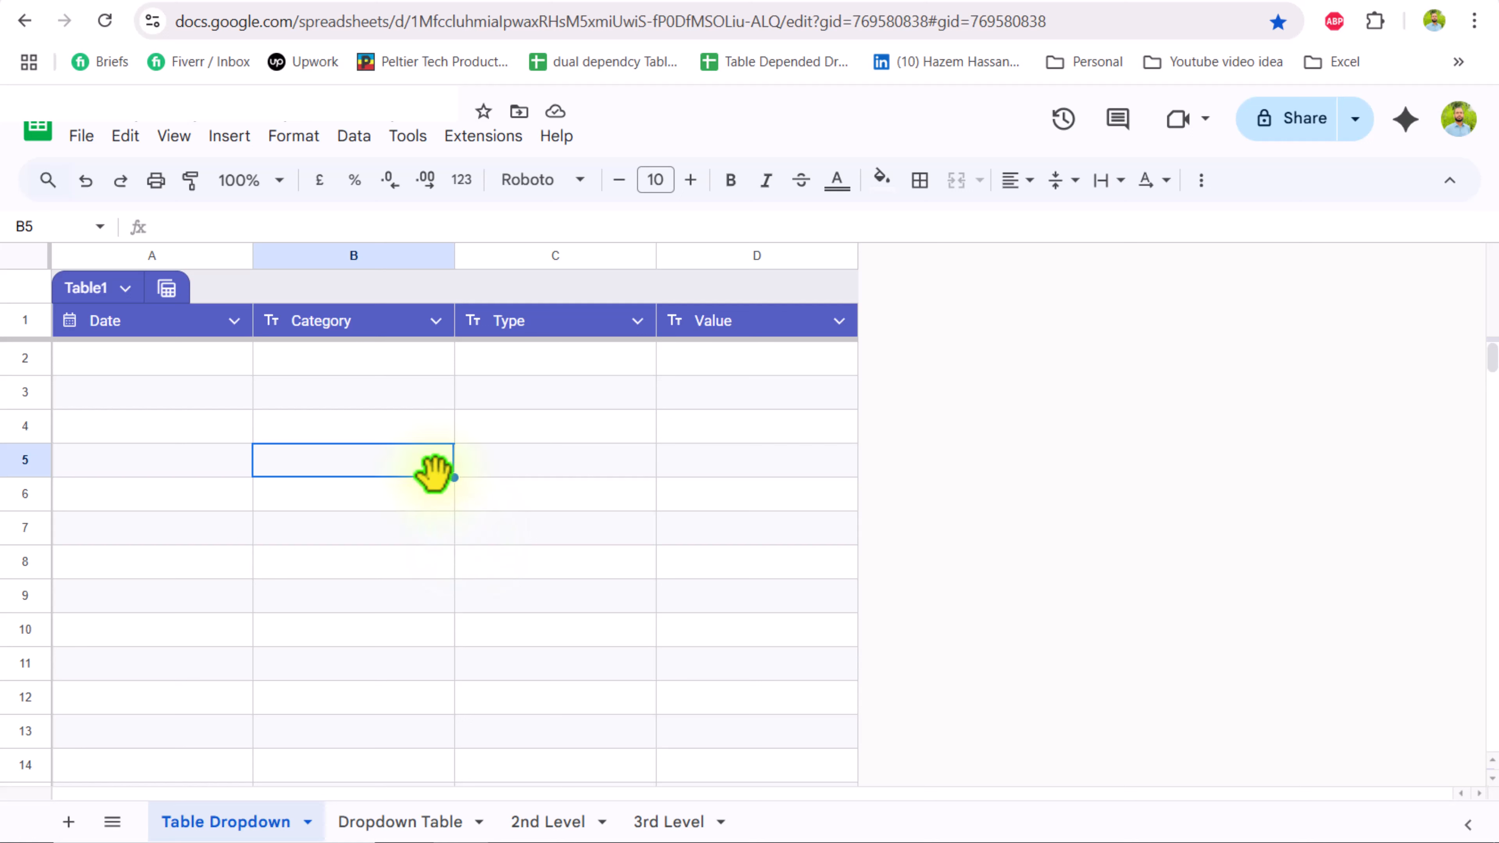
- Change the Category column's type to Dropdown and set its criteria to Drop-down (from a range)
{"action": "left_click", "coordinate": [437, 329]}
{"action": "mouse_move", "coordinate": [521, 366]}
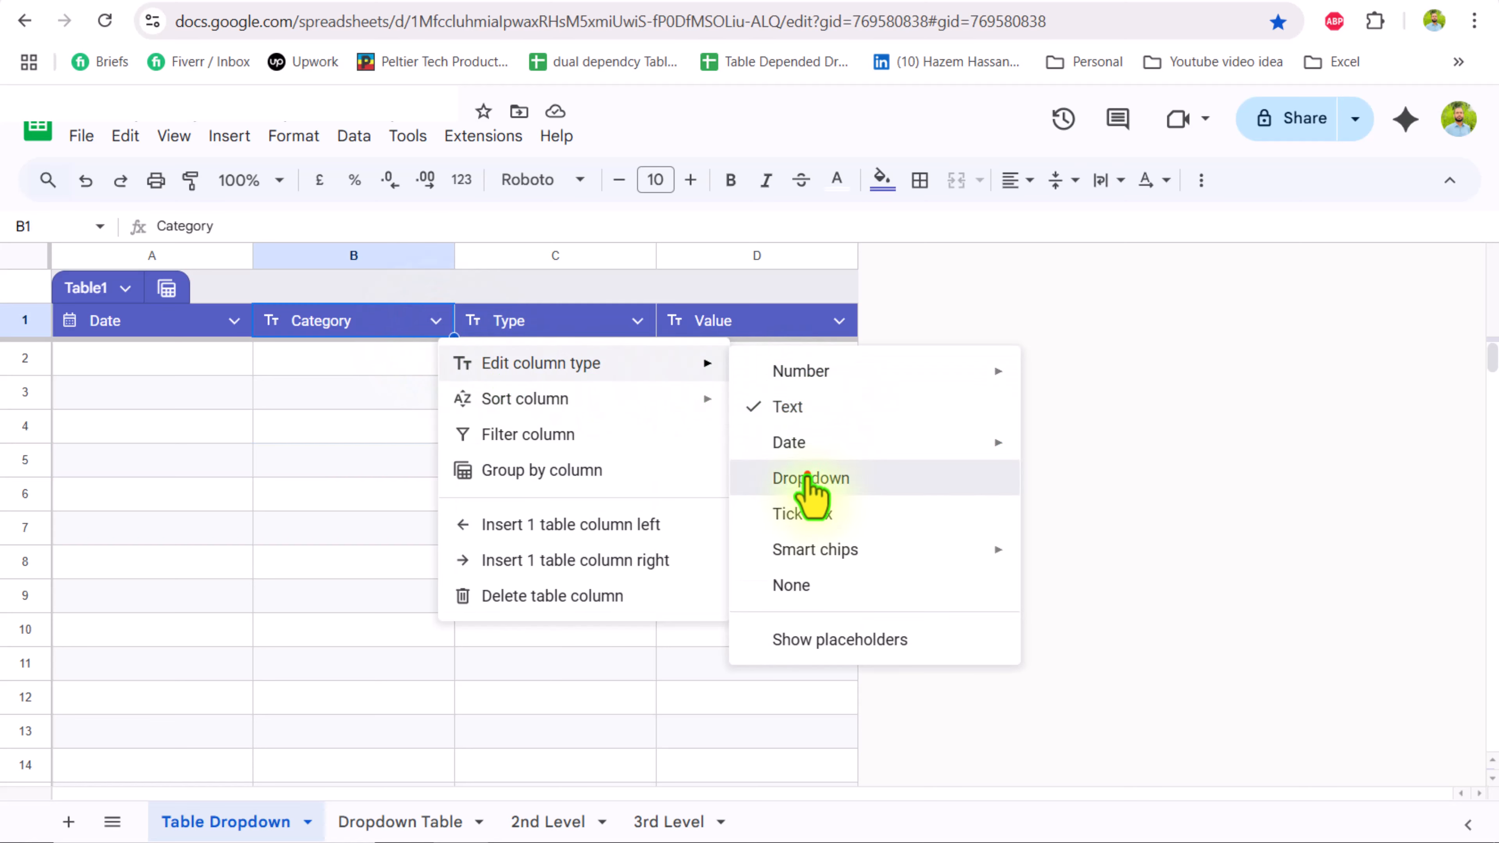
{"action": "left_click", "coordinate": [810, 480]}
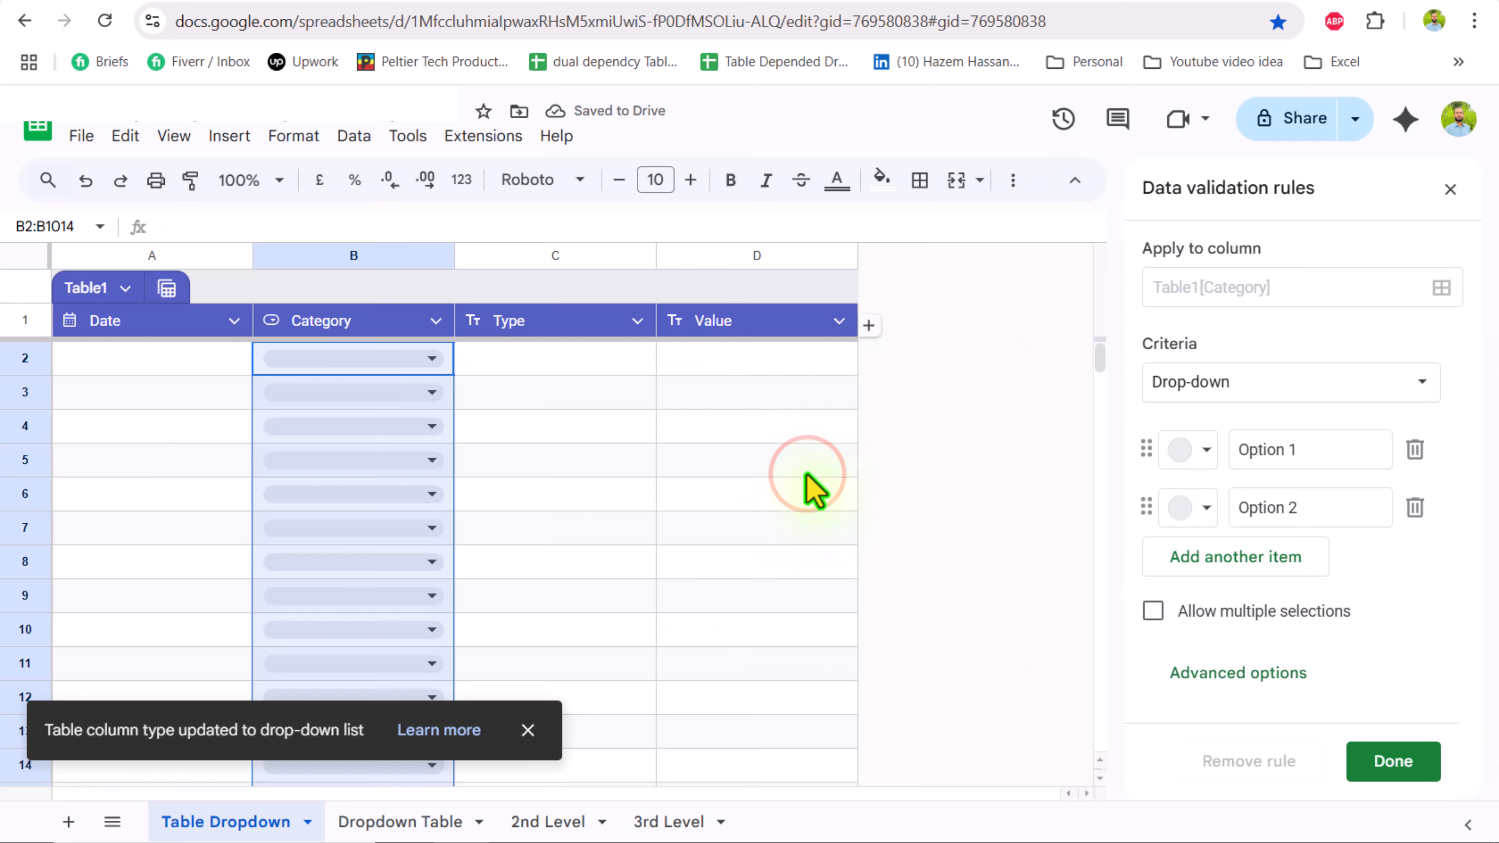
{"action": "left_click", "coordinate": [1291, 390]}
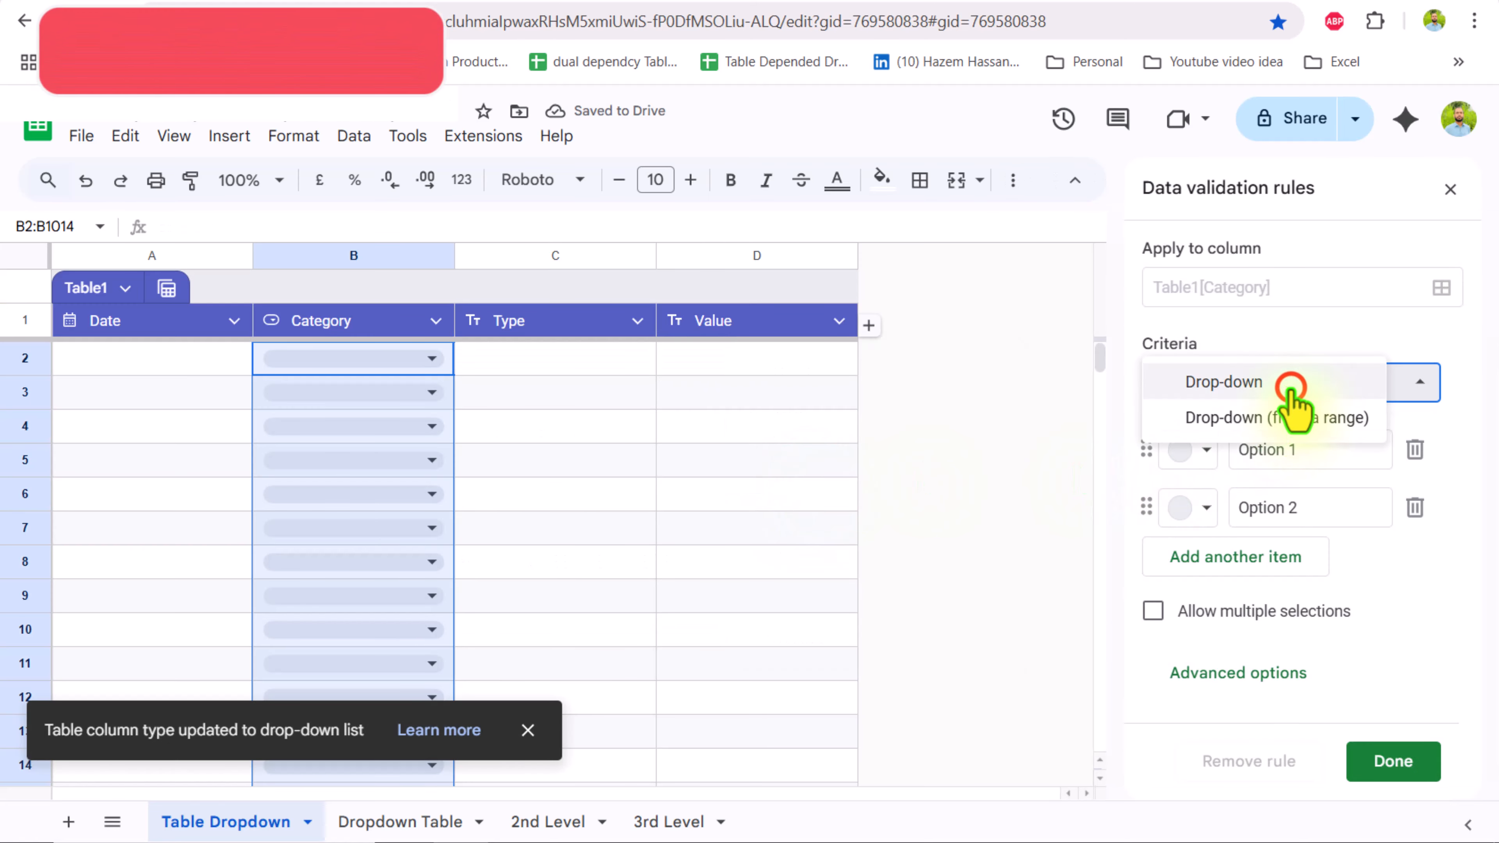
{"action": "left_click", "coordinate": [1293, 420]}
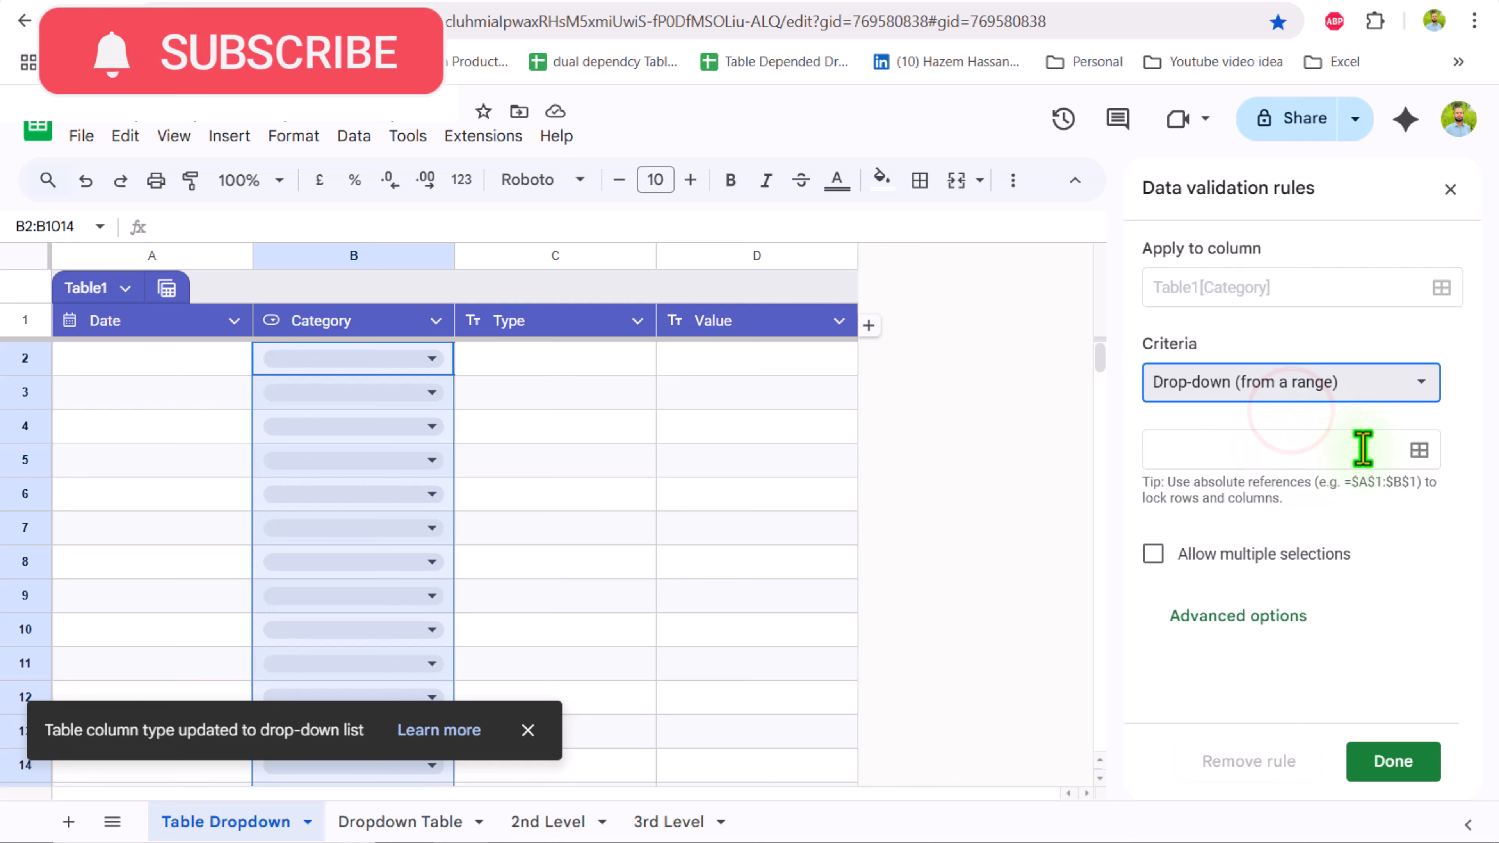
- Set the Category dropdown's source range to 'Dropdown Table'!A2:A
{"action": "left_click", "coordinate": [1419, 451]}
{"action": "left_click", "coordinate": [841, 456]}
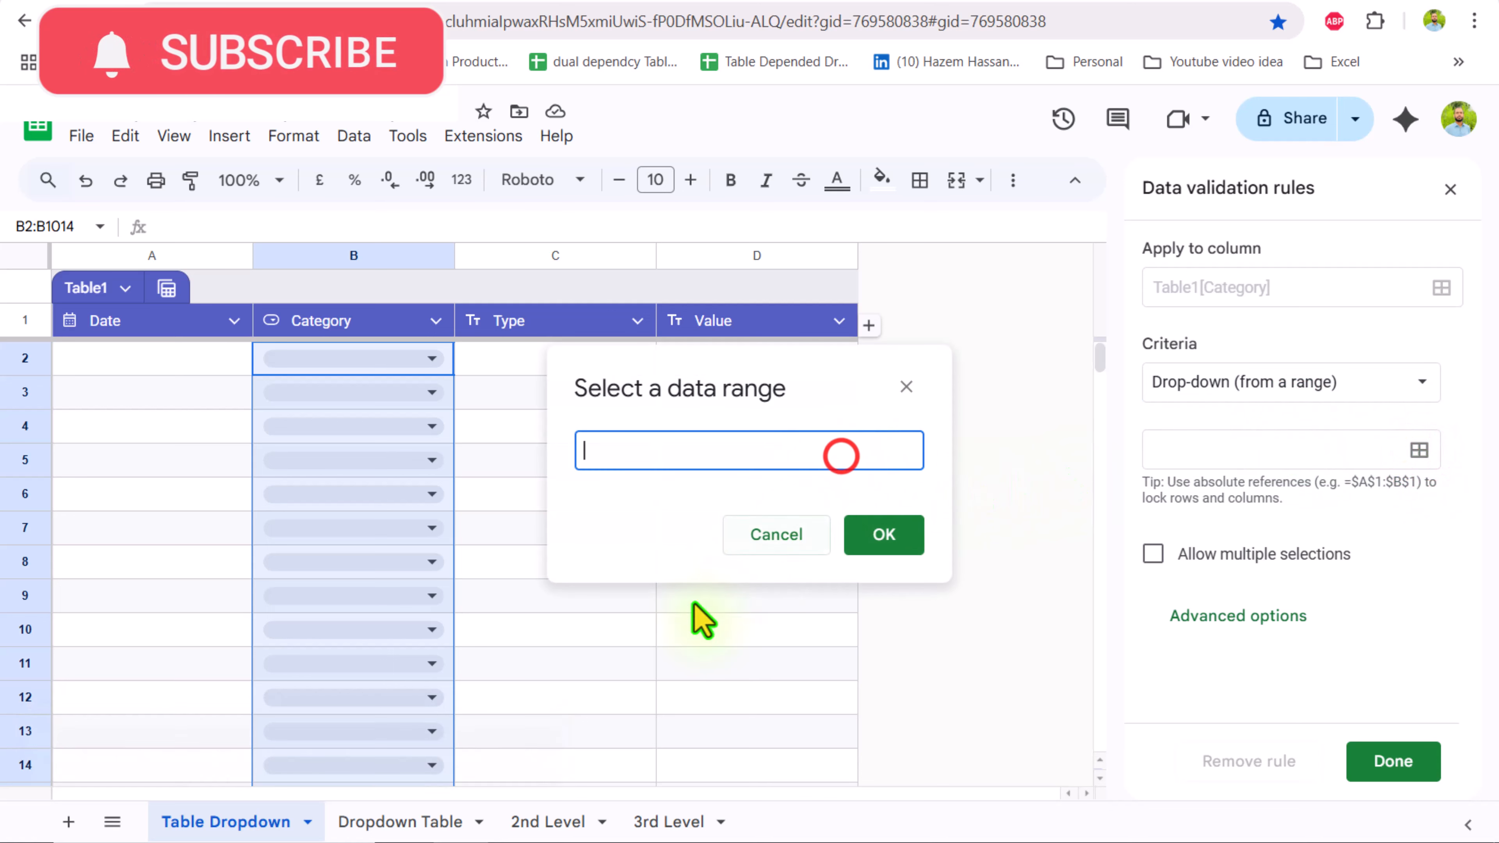
{"action": "left_click", "coordinate": [408, 821]}
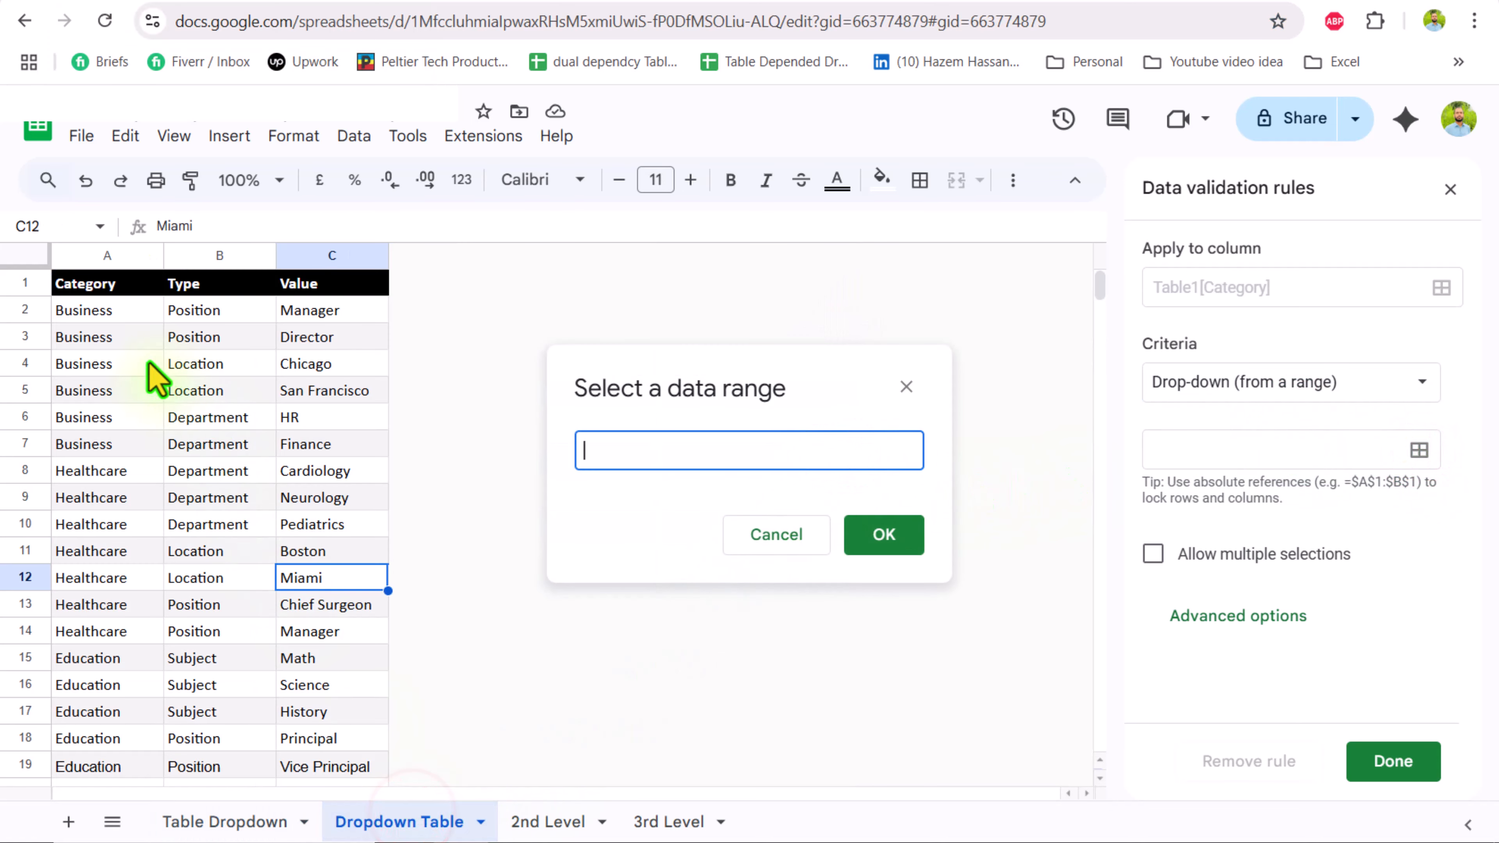
{"action": "left_click_drag", "start_coordinate": [109, 312], "coordinate": [121, 533]}
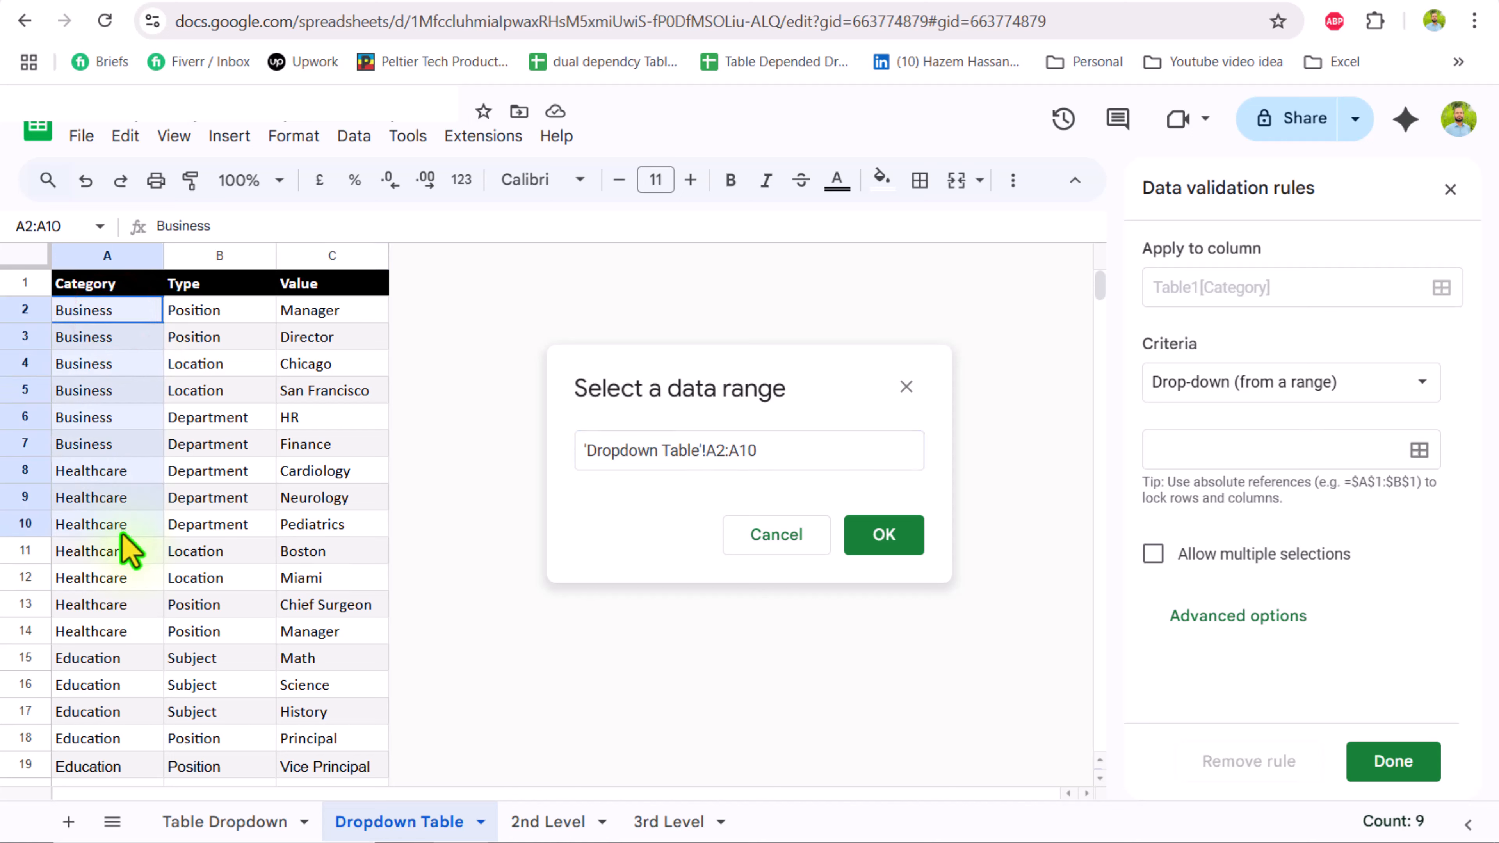
{"action": "left_click", "coordinate": [777, 461]}
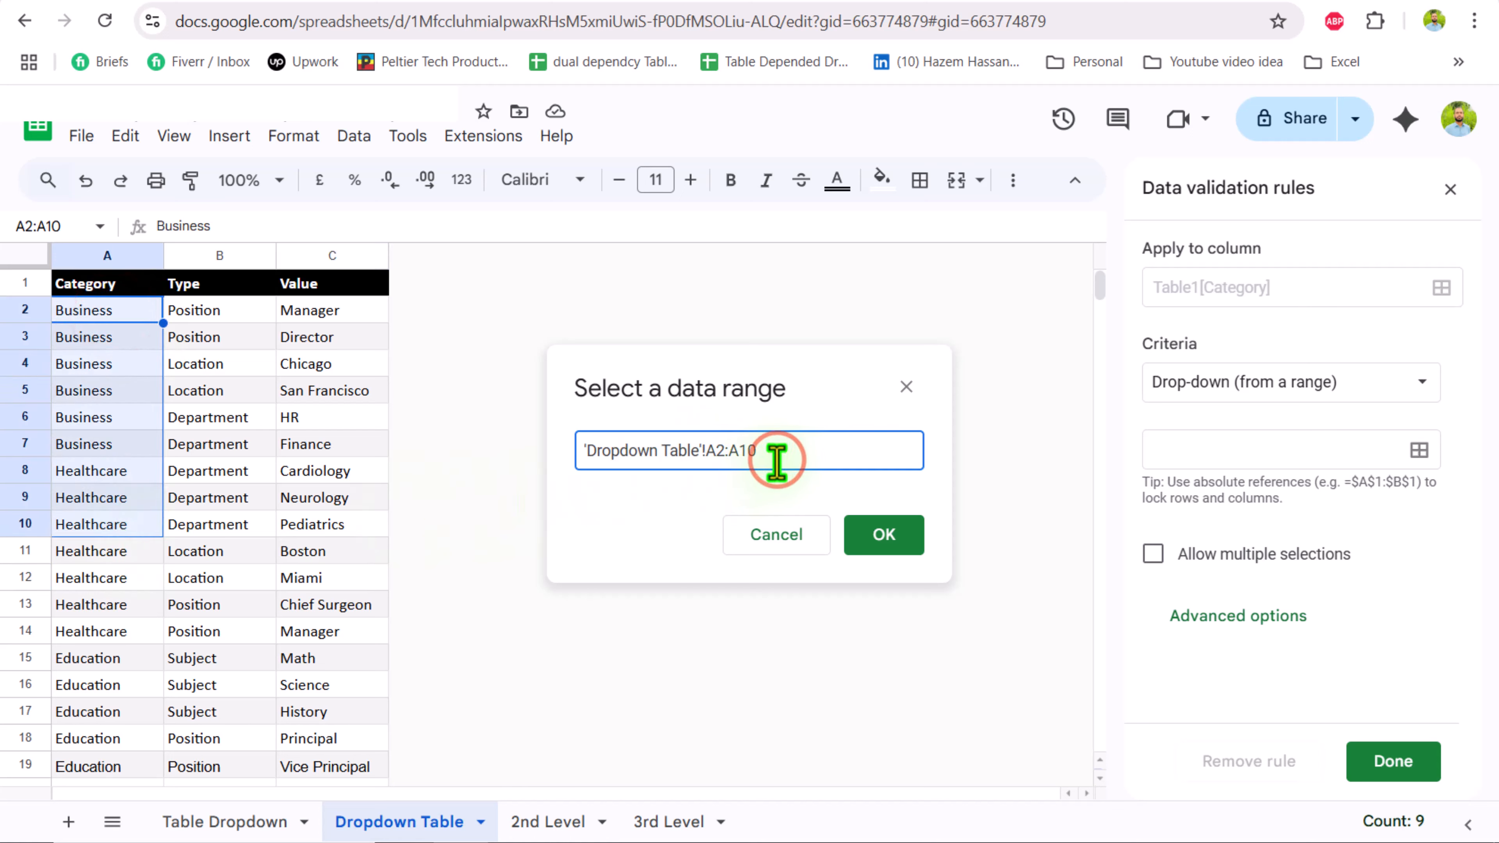
{"action": "key", "text": "BackSpace"}
{"action": "key", "text": "BackSpace"}
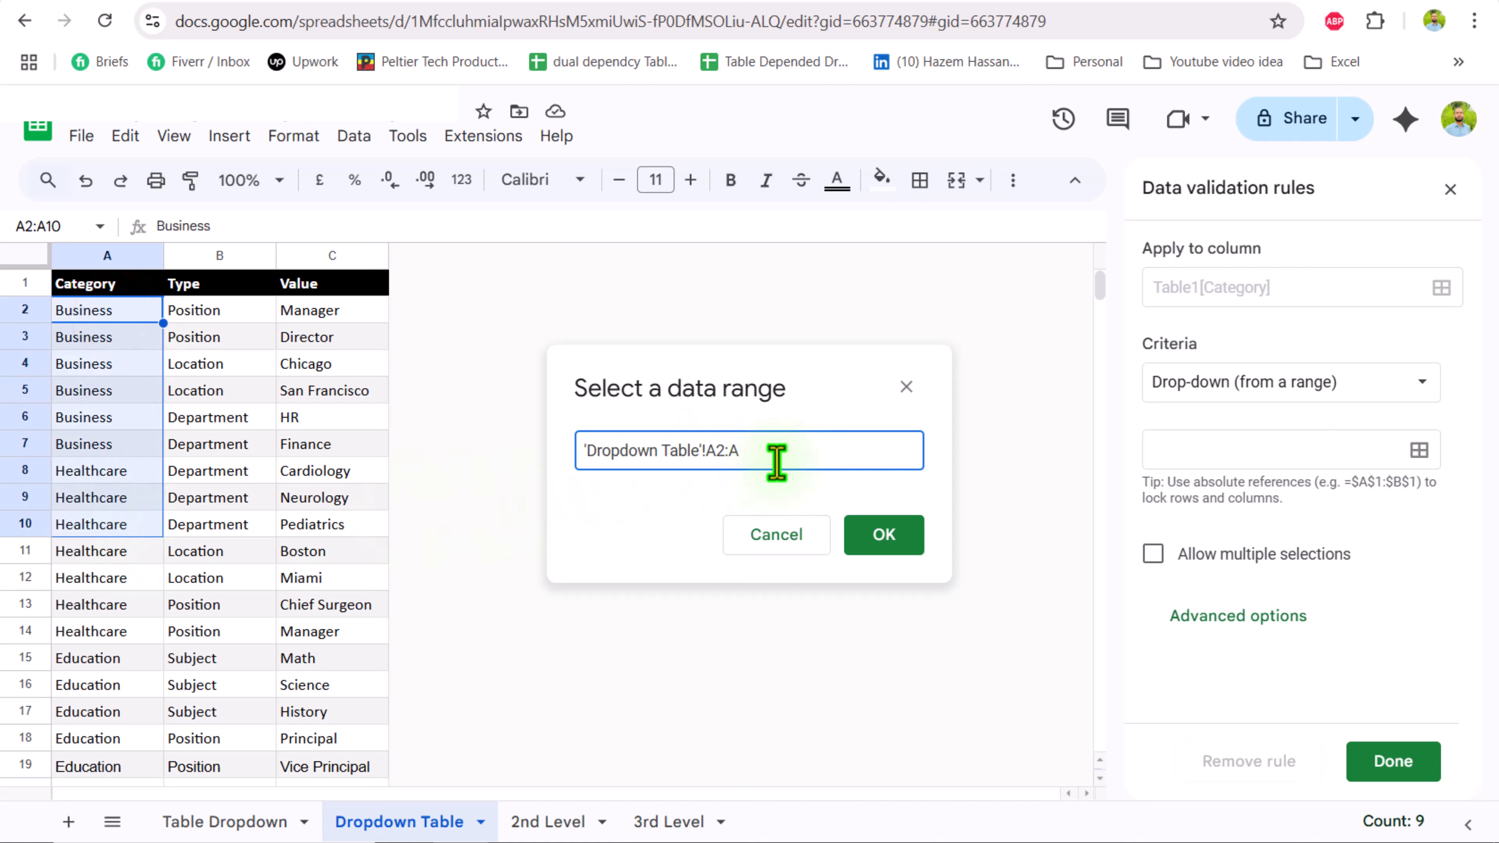
{"action": "left_click", "coordinate": [883, 532]}
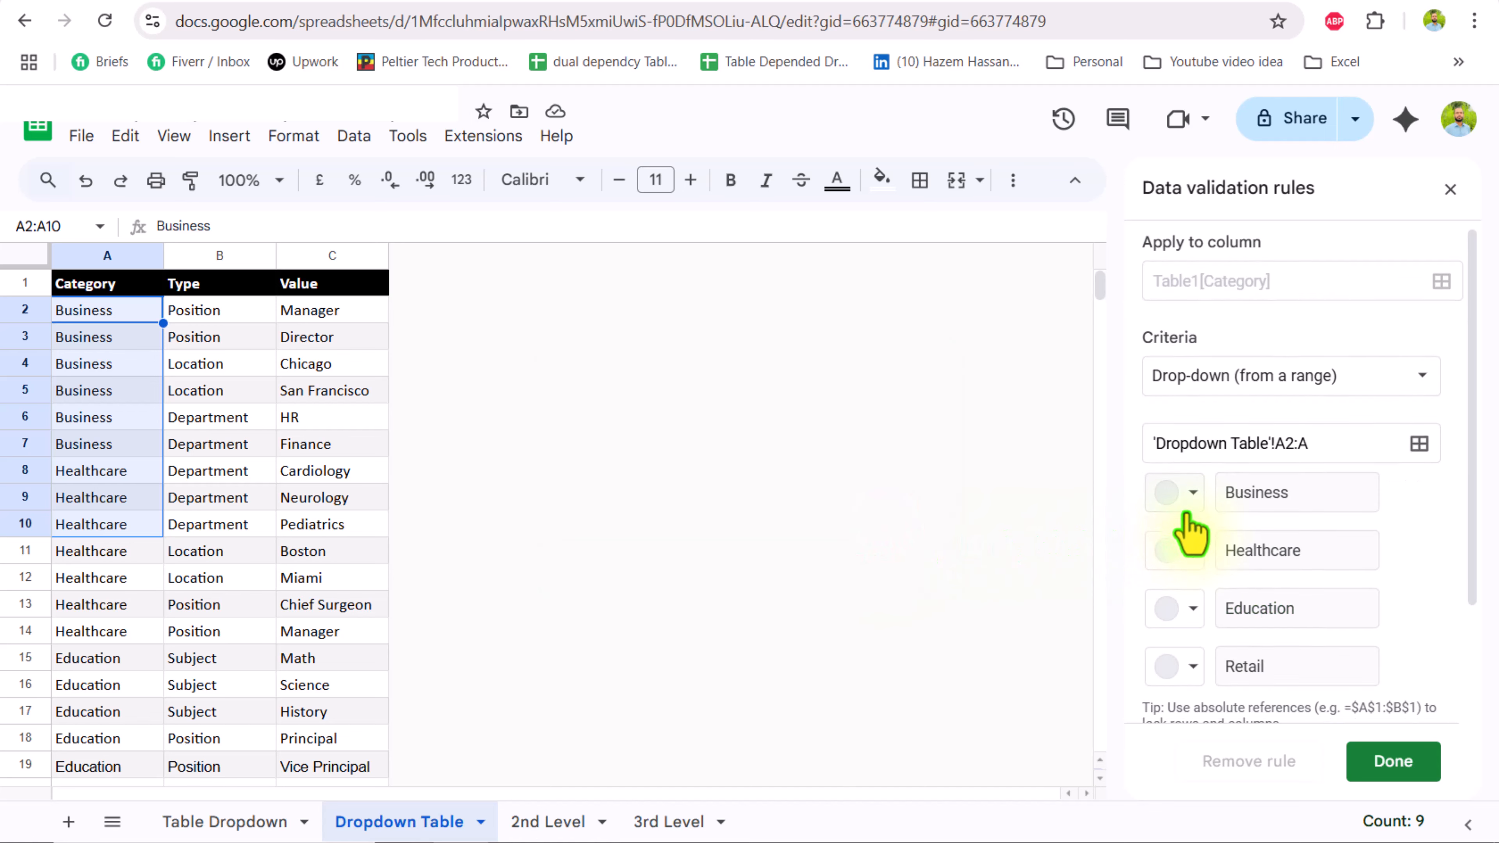
- Set the Category dropdown's display style to Arrow and save the validation rule
{"action": "scroll", "coordinate": [1210, 567], "scroll_direction": "down", "scroll_amount": 3}
{"action": "left_click", "coordinate": [1225, 695]}
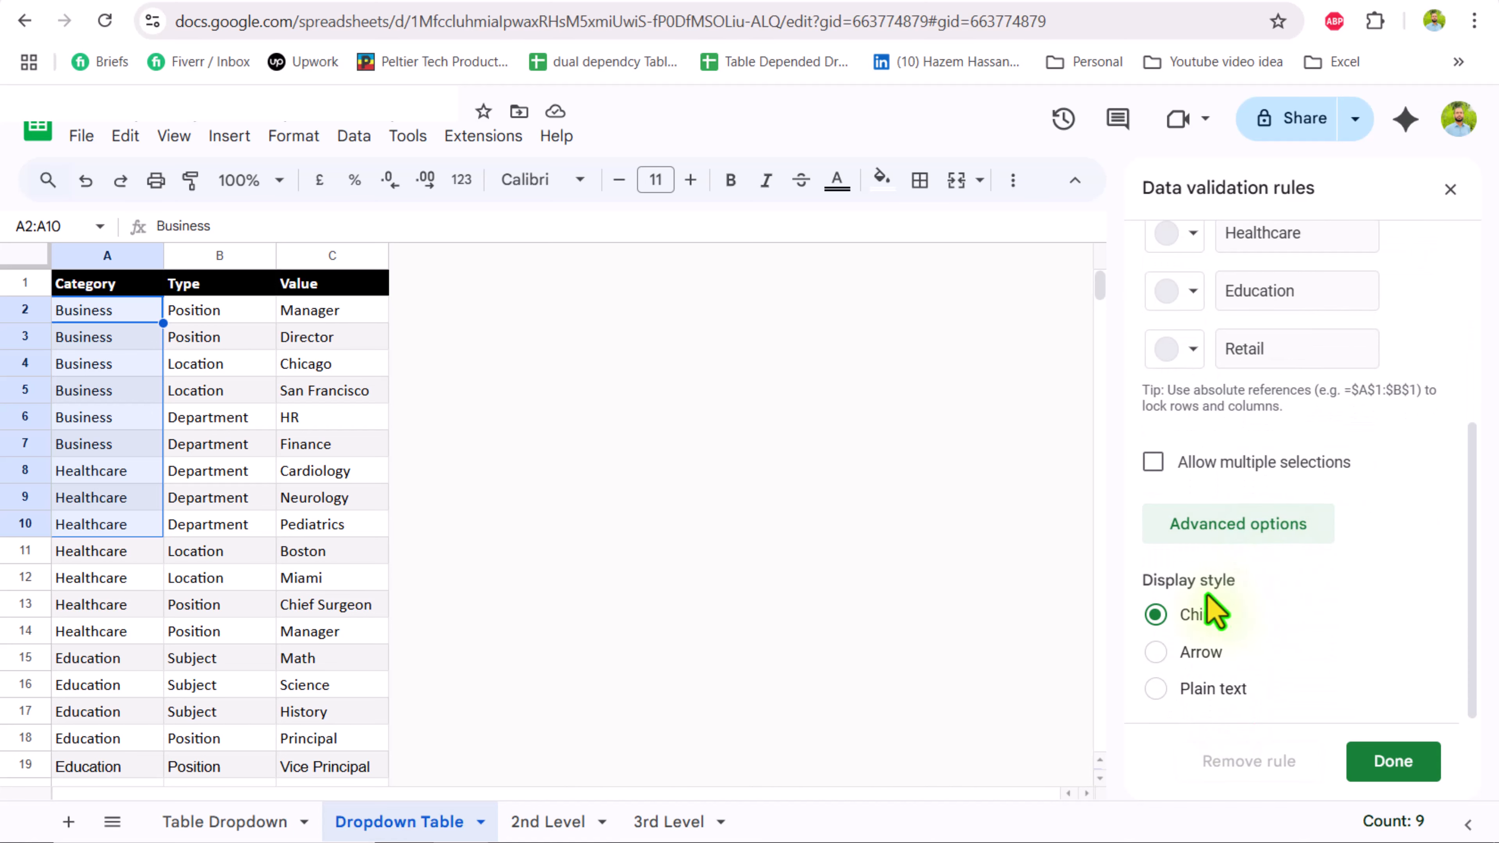
{"action": "left_click", "coordinate": [1157, 653]}
{"action": "left_click", "coordinate": [1395, 759]}
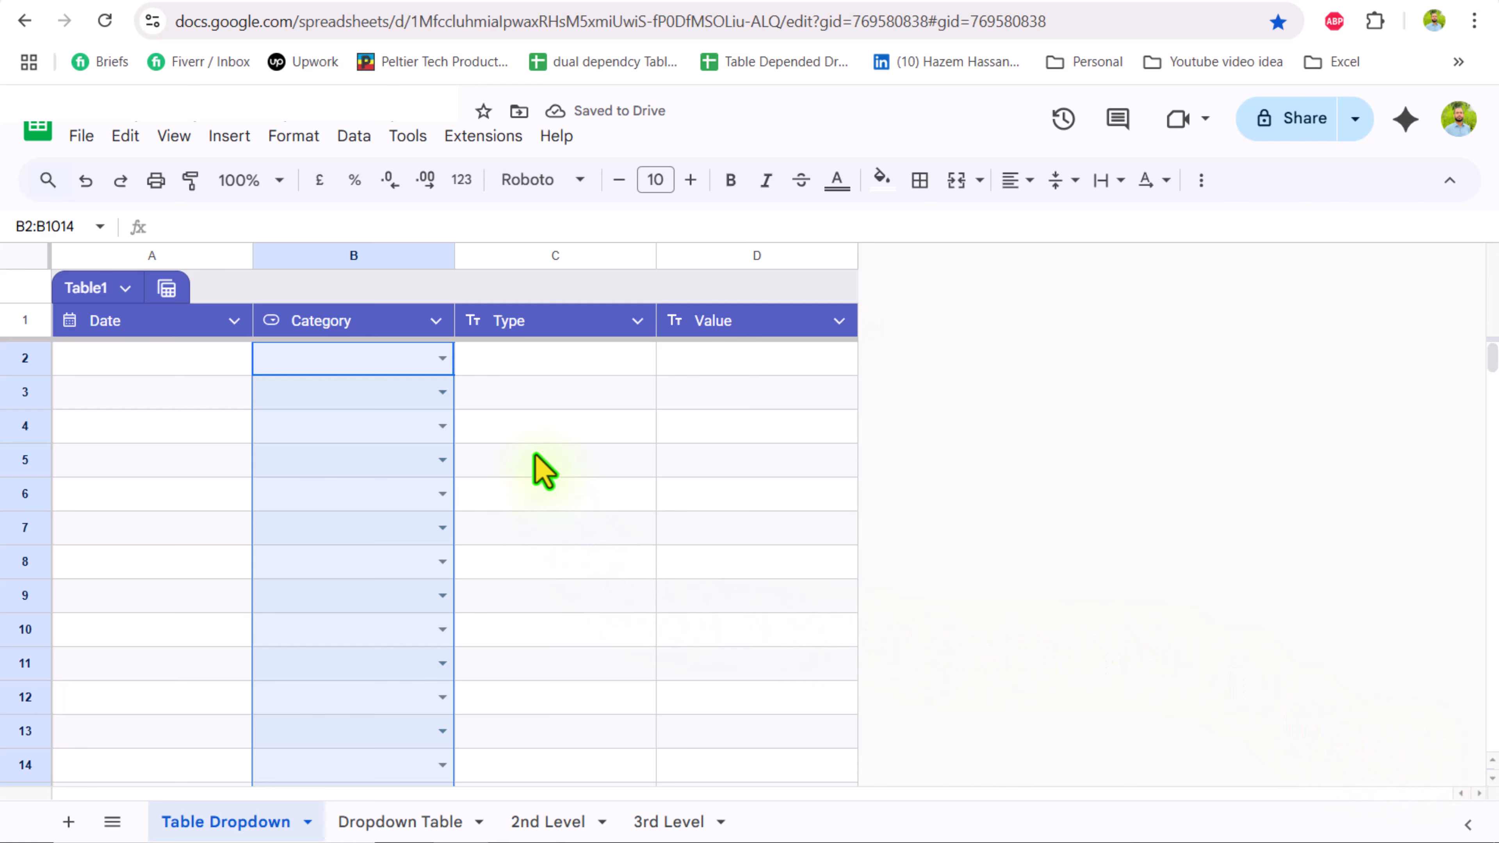
- Choose Business, Healthcare, Education and Retail from the Category dropdowns in rows 2 to 5
{"action": "left_click", "coordinate": [455, 379]}
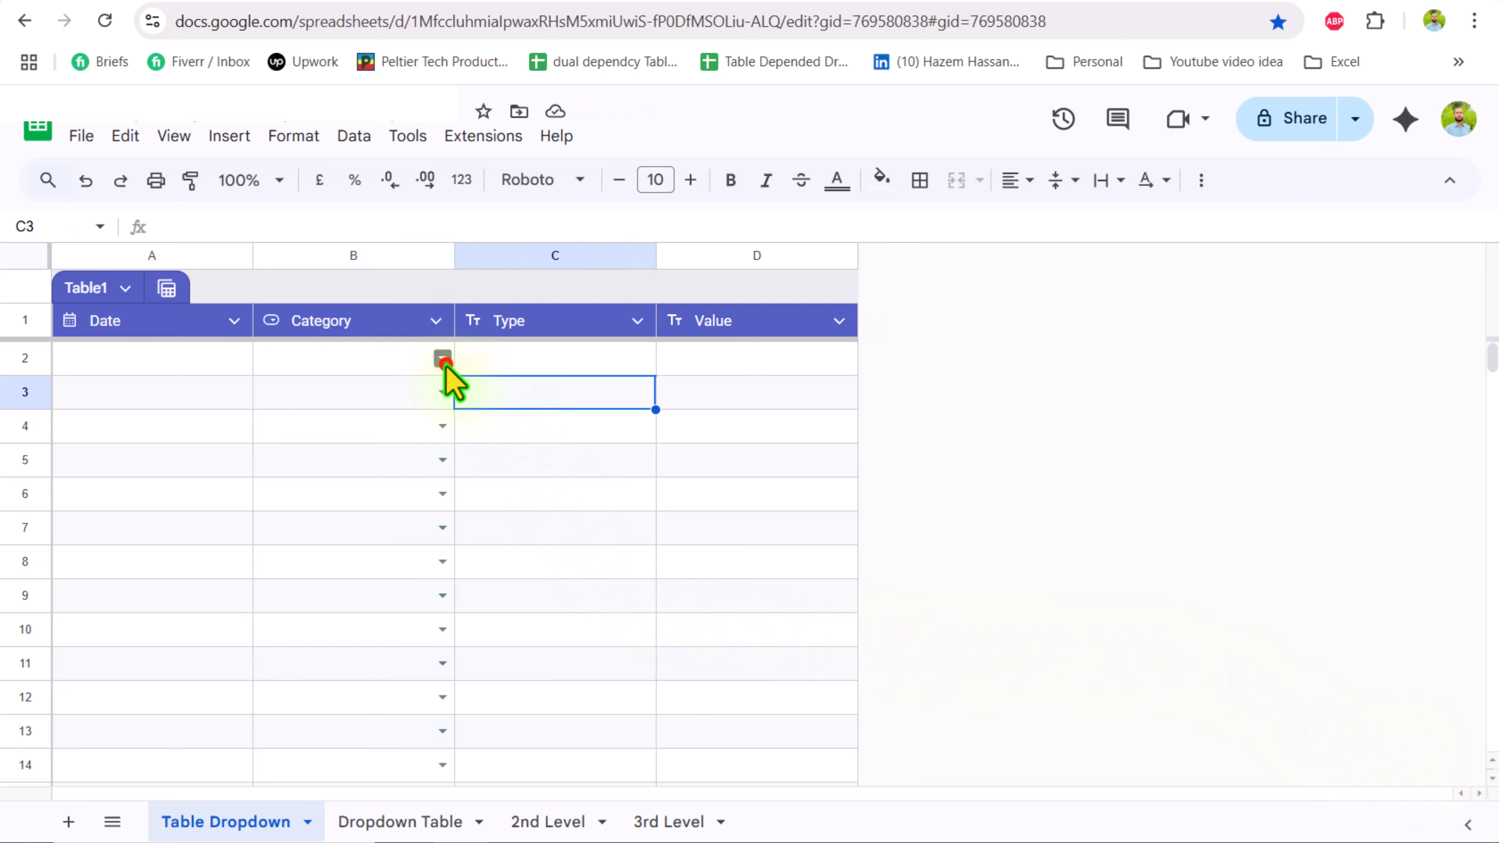
{"action": "left_click", "coordinate": [443, 359]}
{"action": "left_click", "coordinate": [420, 387]}
{"action": "left_click", "coordinate": [444, 394]}
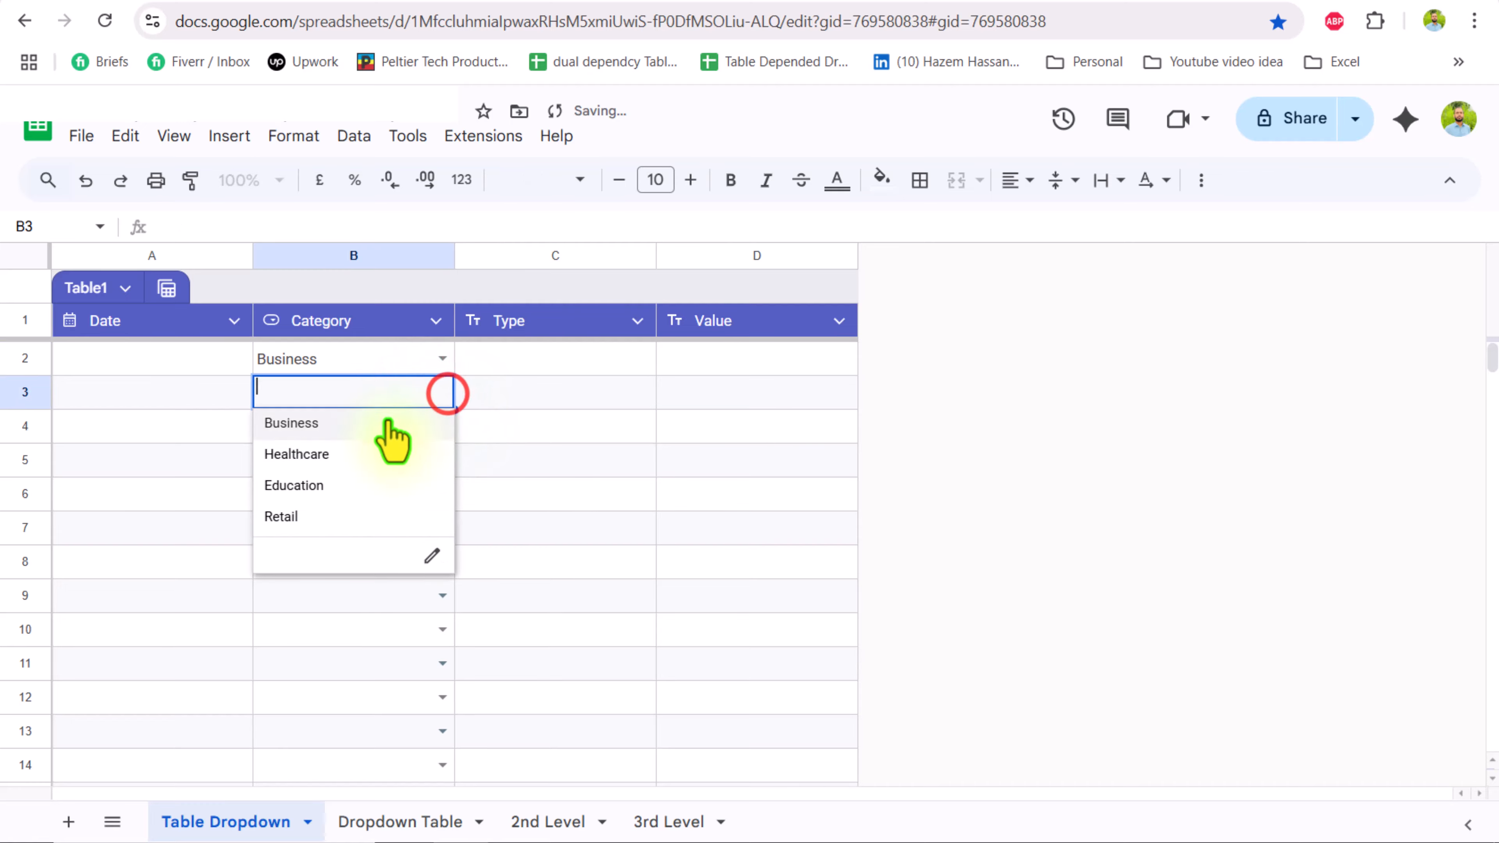
{"action": "left_click", "coordinate": [377, 454]}
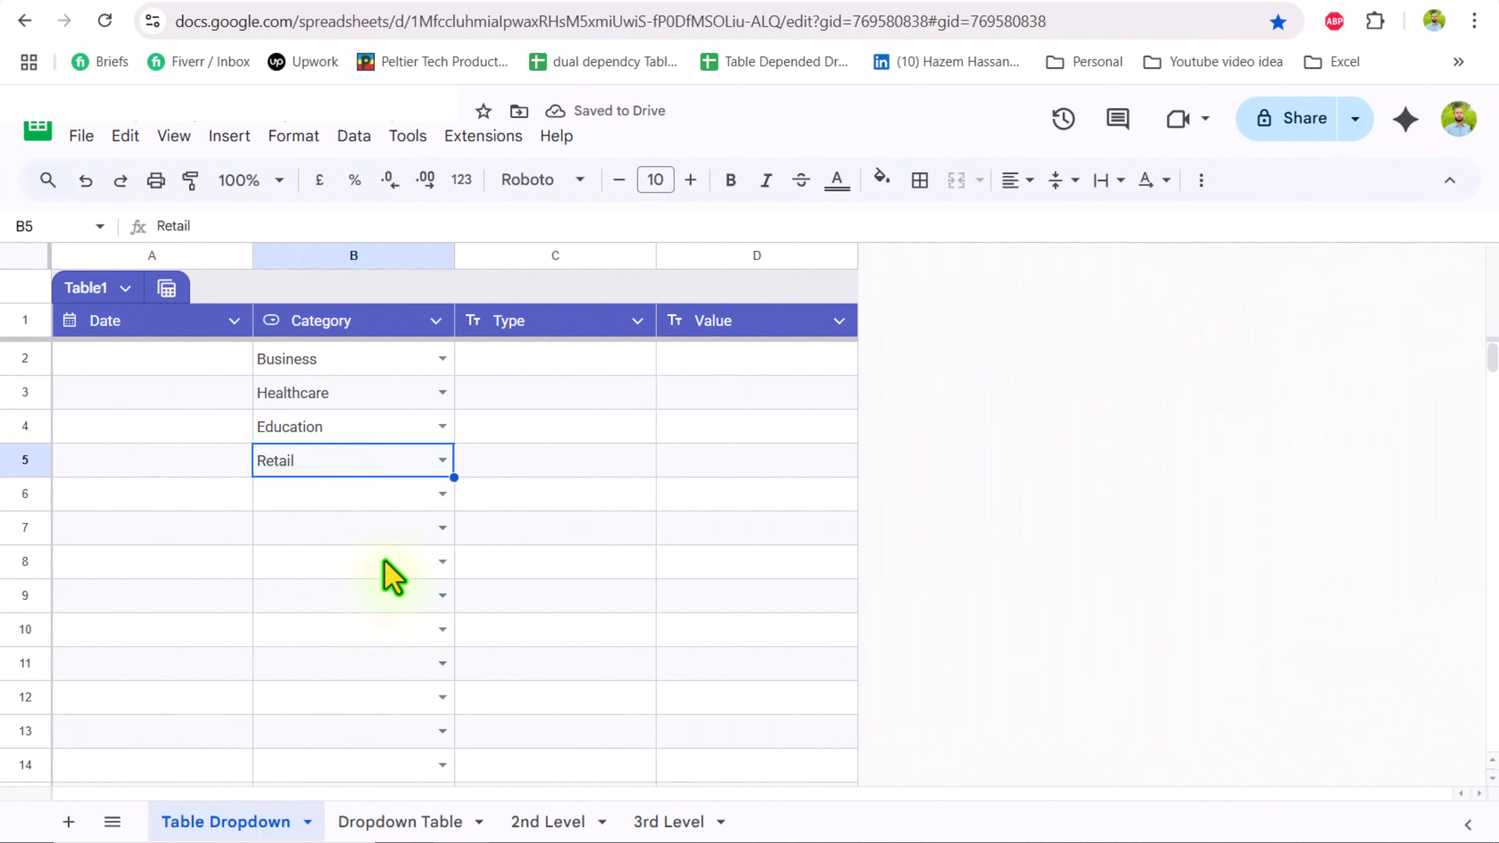
- Enter =ArrayFormula('Table Dropdown'!B2:B) in cell A1 of the 2nd Level sheet
{"action": "left_click", "coordinate": [549, 823]}
{"action": "left_click", "coordinate": [671, 822]}
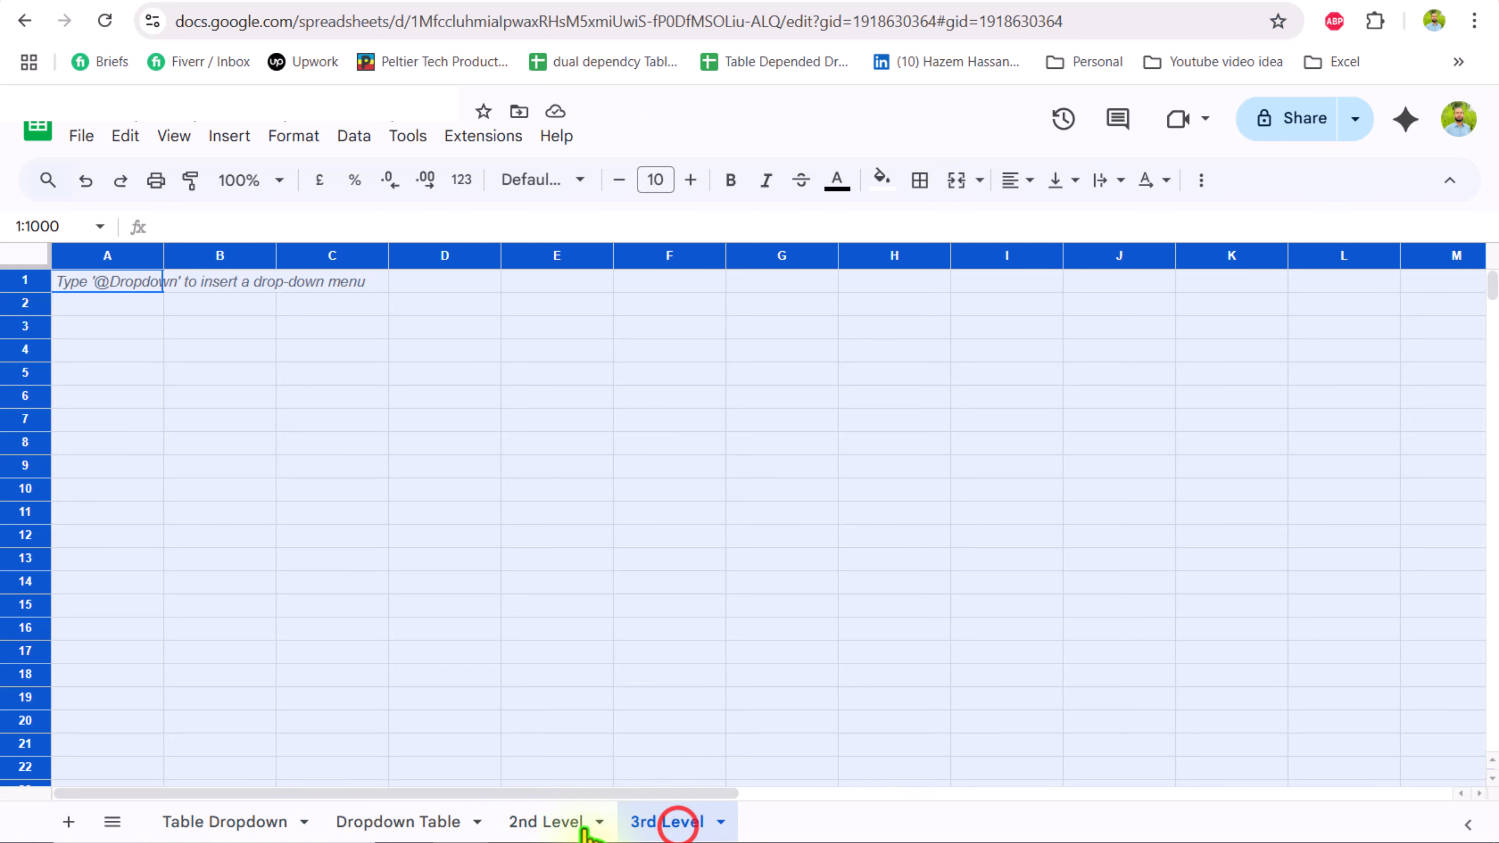
{"action": "left_click", "coordinate": [549, 824]}
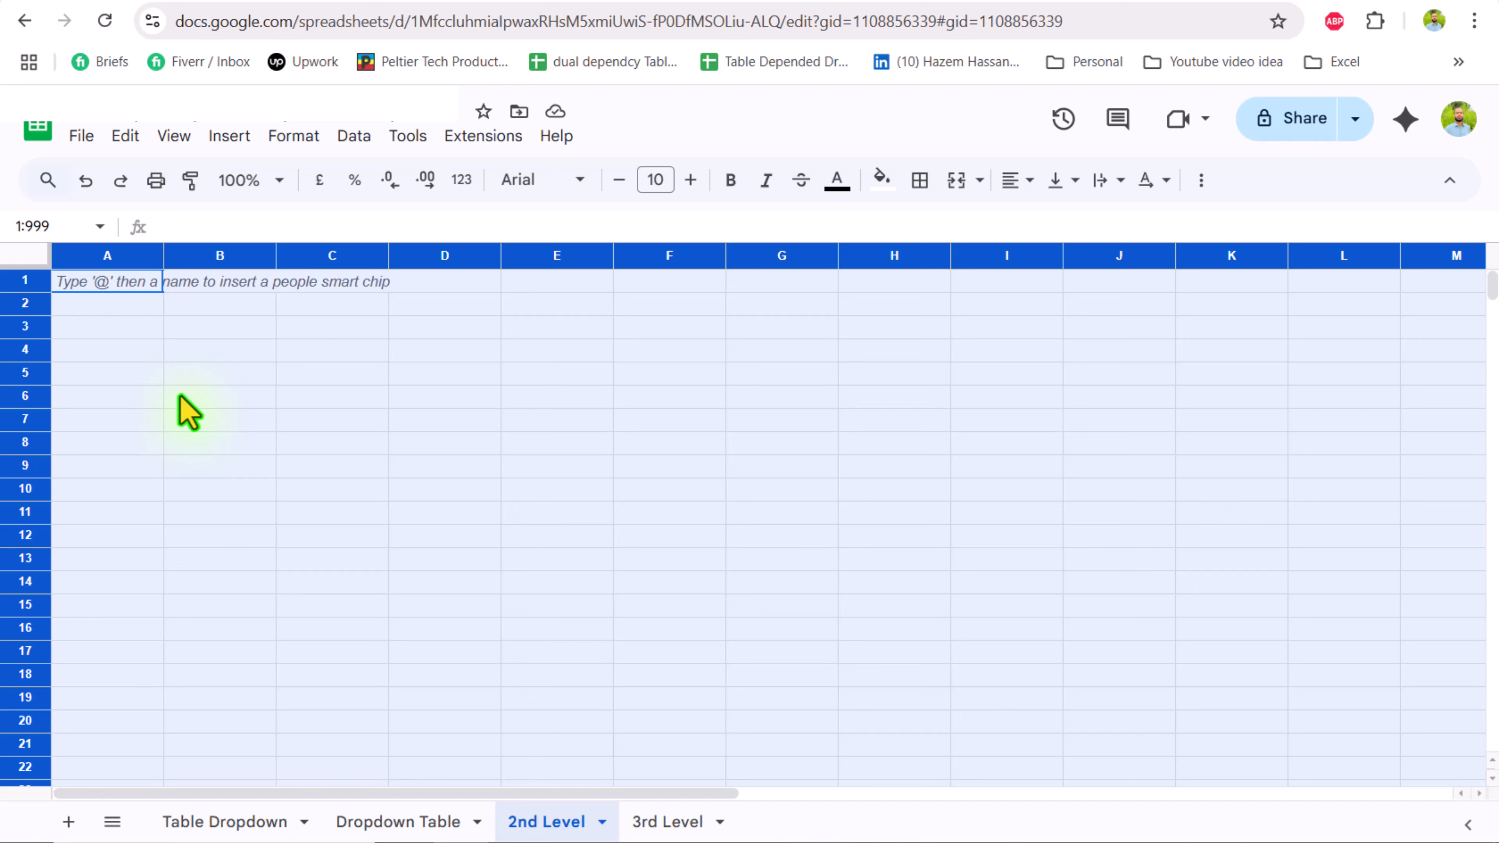
{"action": "left_click", "coordinate": [89, 282]}
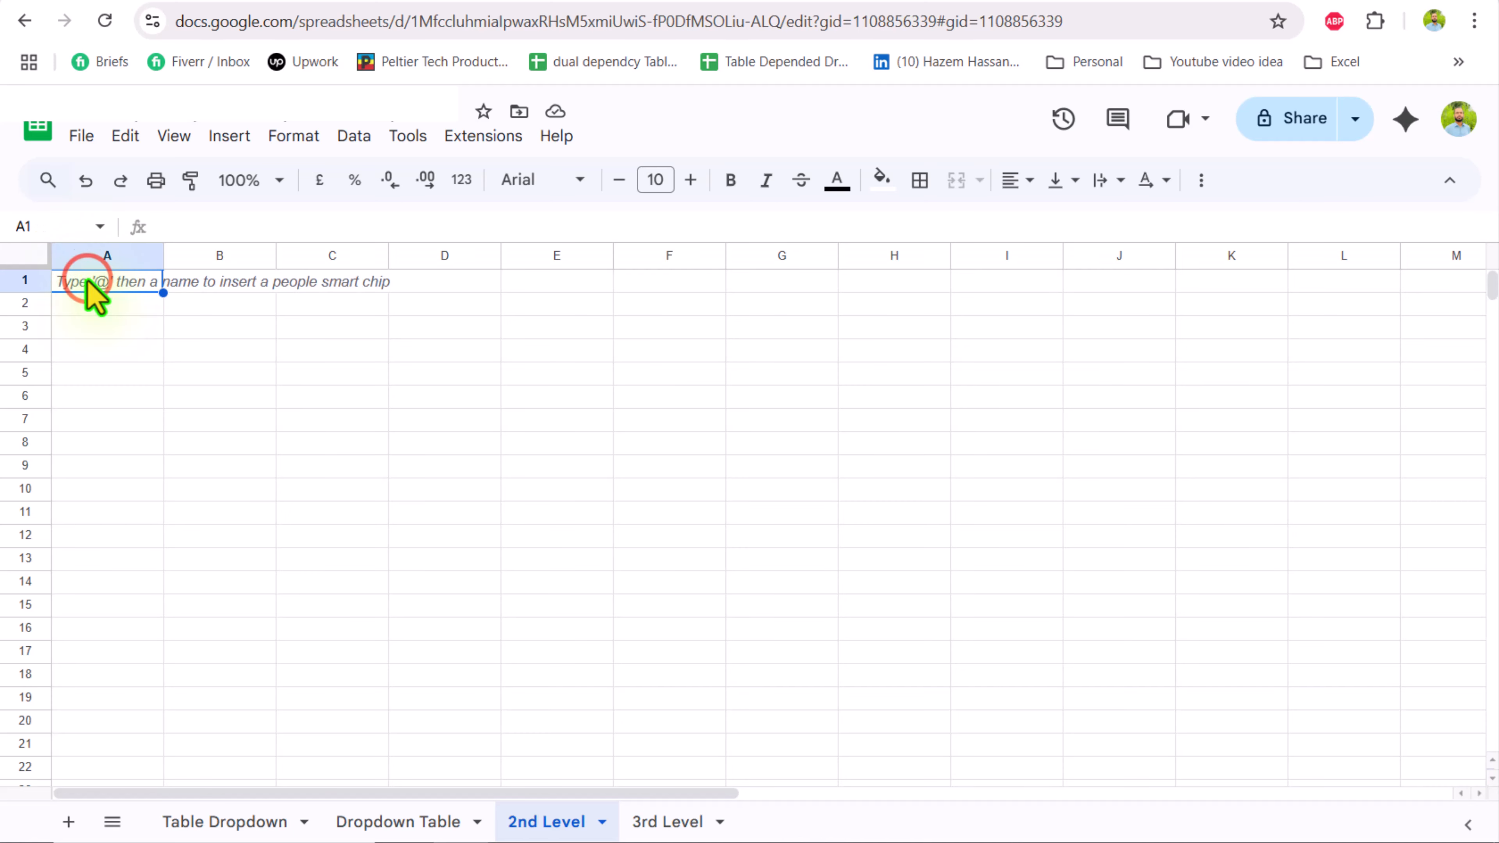
{"action": "type", "text": "="}
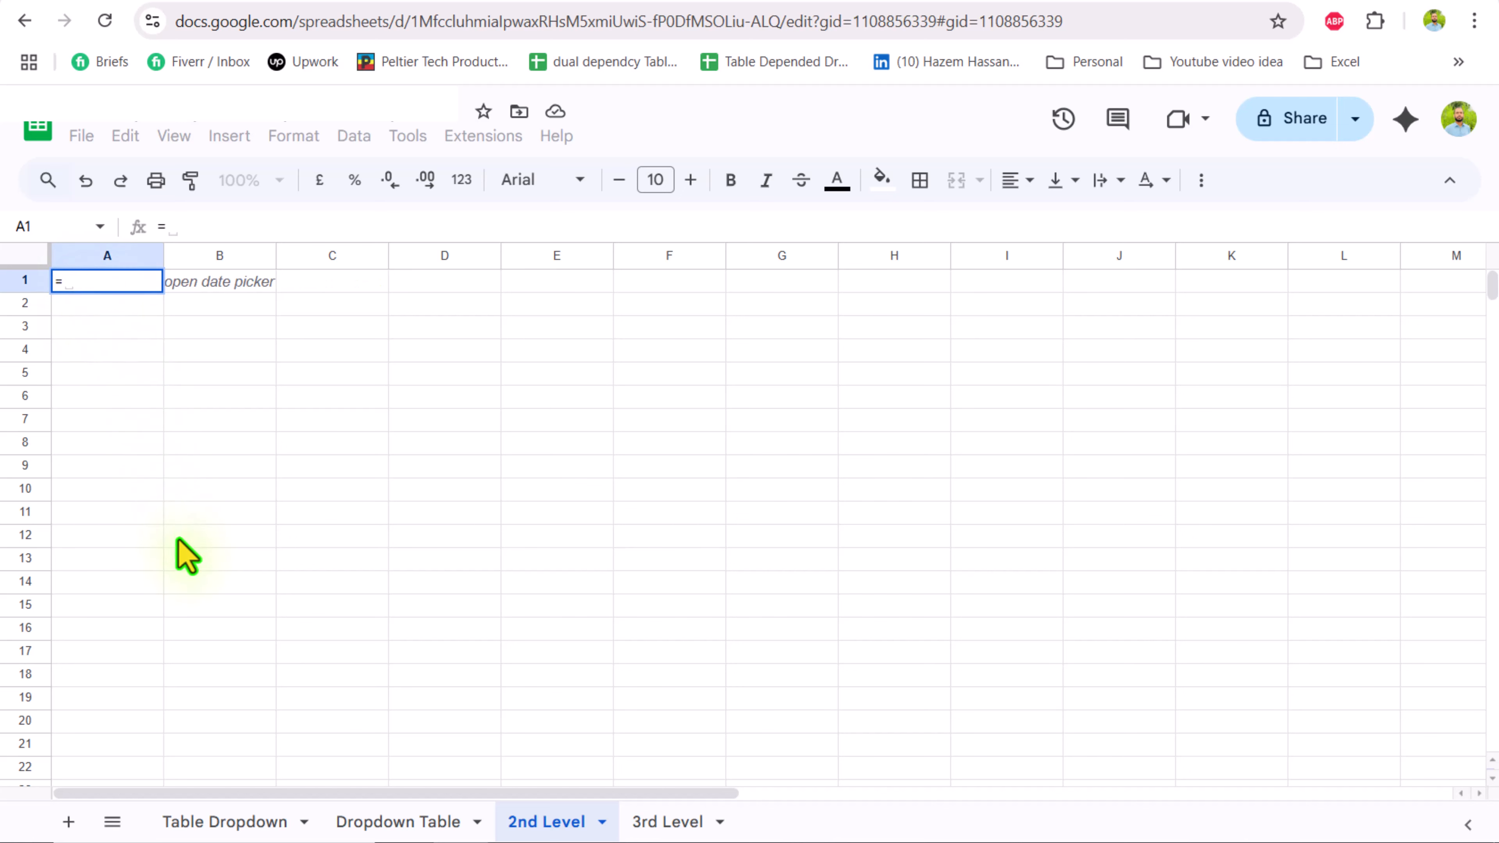
{"action": "left_click", "coordinate": [233, 822]}
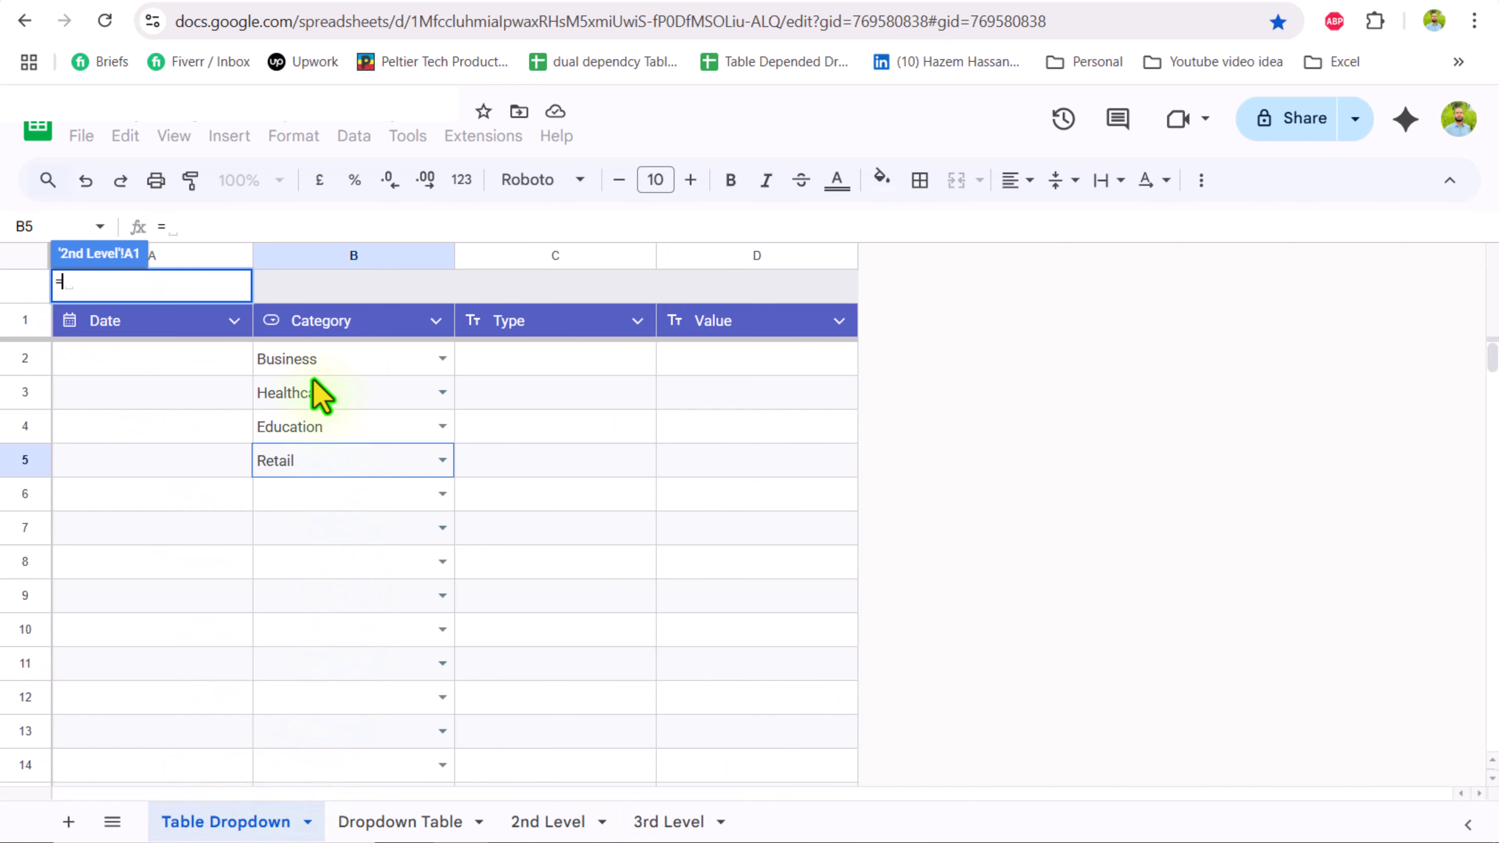
{"action": "left_click_drag", "start_coordinate": [312, 362], "coordinate": [321, 542]}
{"action": "left_click", "coordinate": [353, 220]}
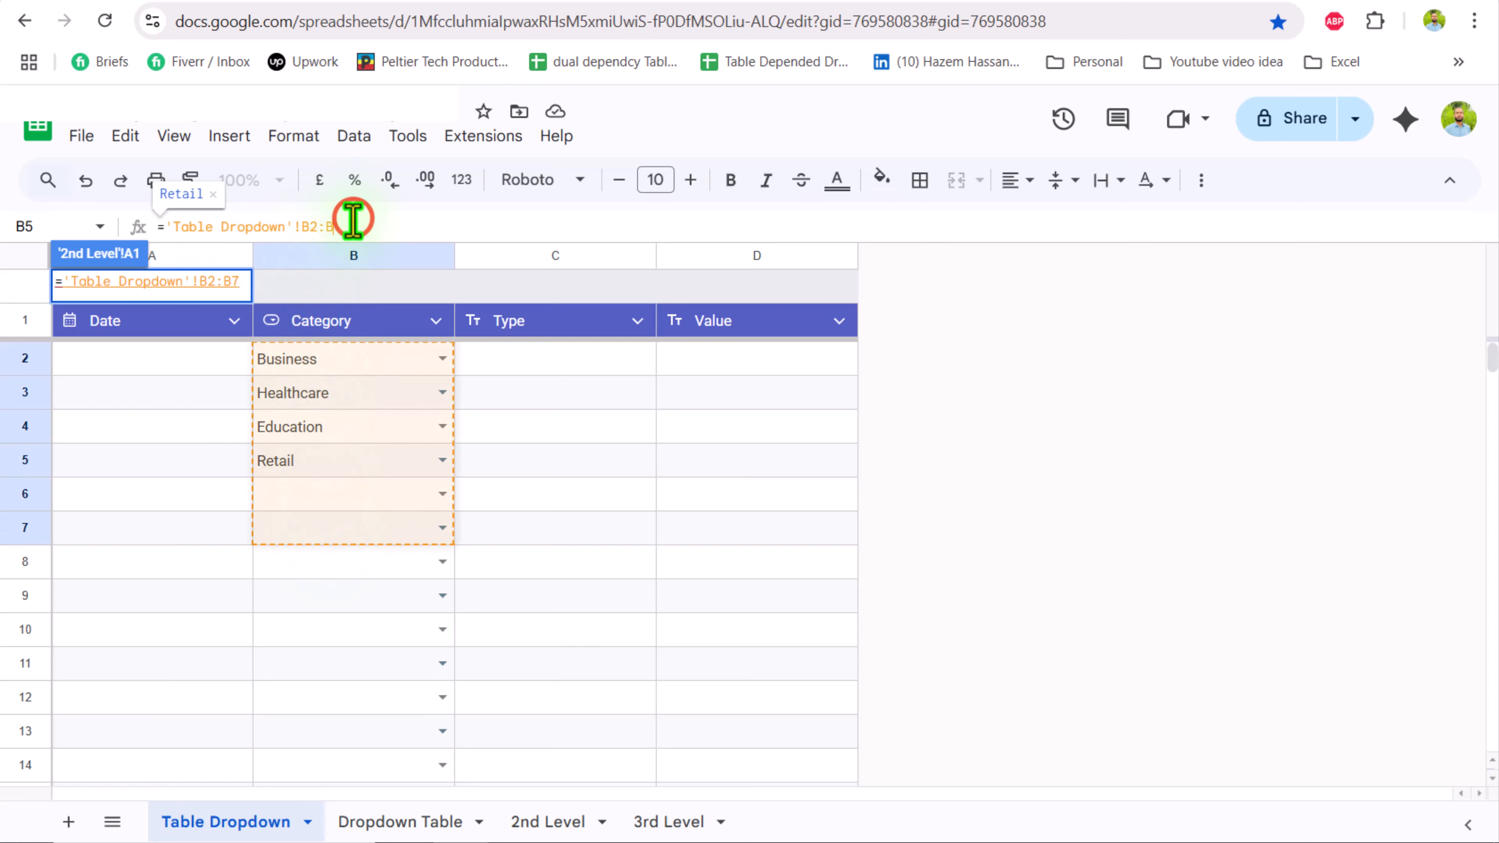
{"action": "key", "text": "BackSpace"}
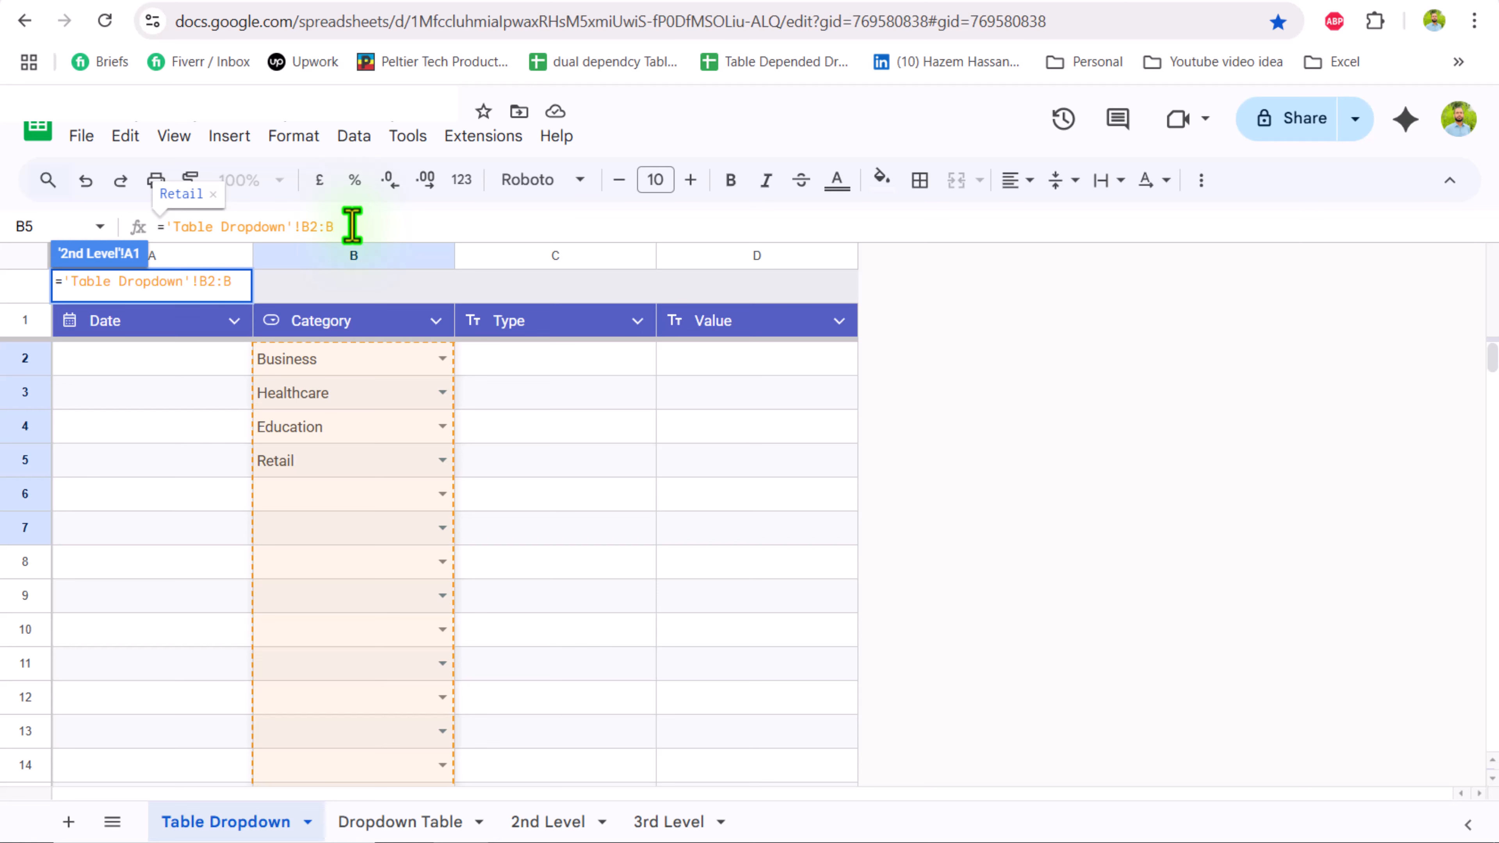
{"action": "key", "text": "ctrl+shift+Return"}
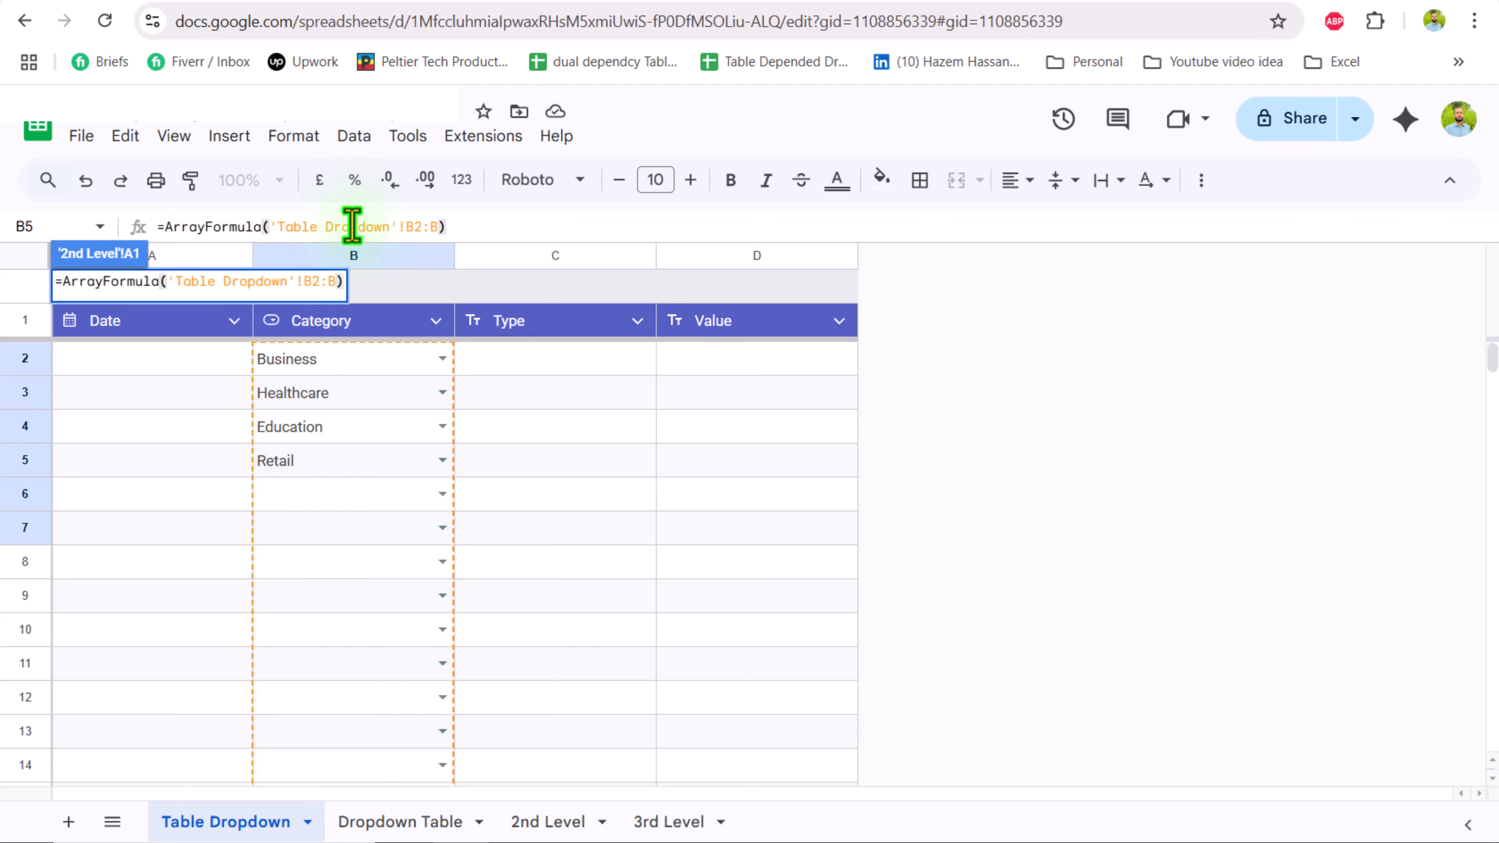
{"action": "key", "text": "Return"}
- Start a FILTER formula in cell B1 of the 2nd Level sheet with 'Dropdown Table'!B2:B as its range
{"action": "left_click", "coordinate": [235, 287]}
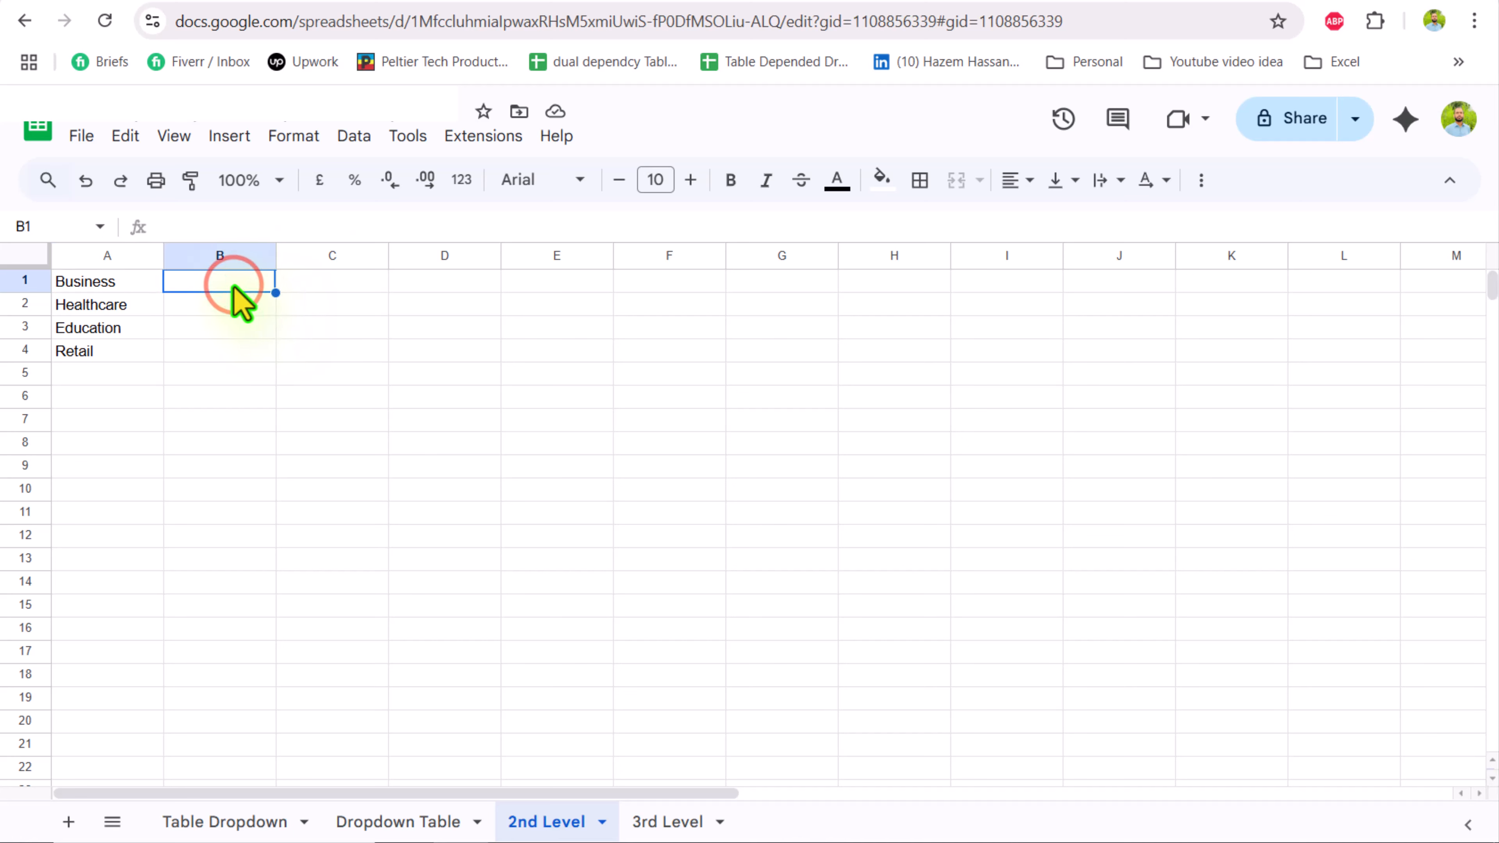
{"action": "type", "text": "=filte"}
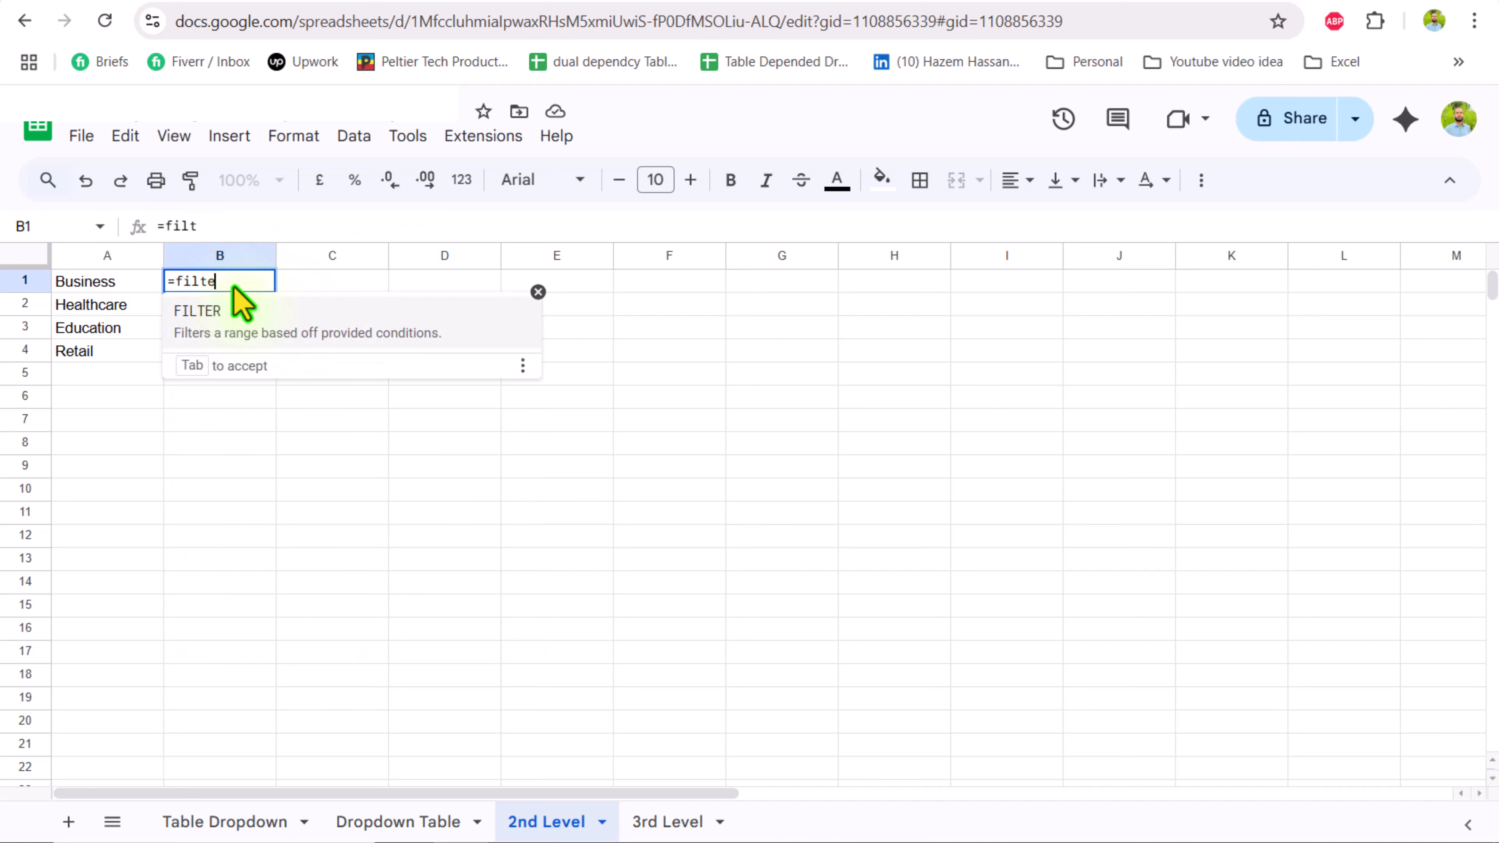
{"action": "type", "text": "r("}
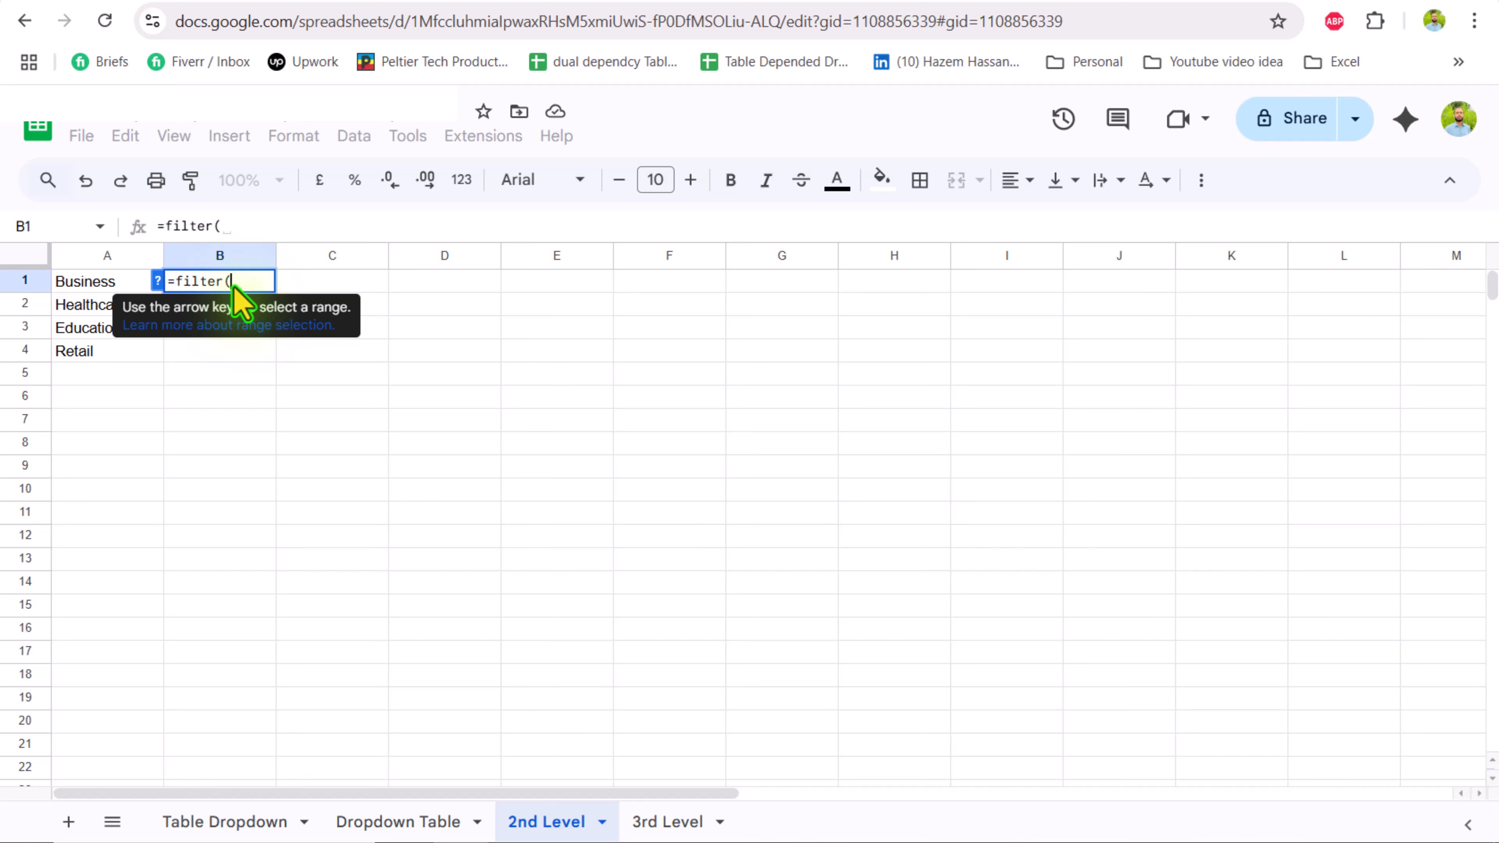
{"action": "left_click", "coordinate": [156, 280]}
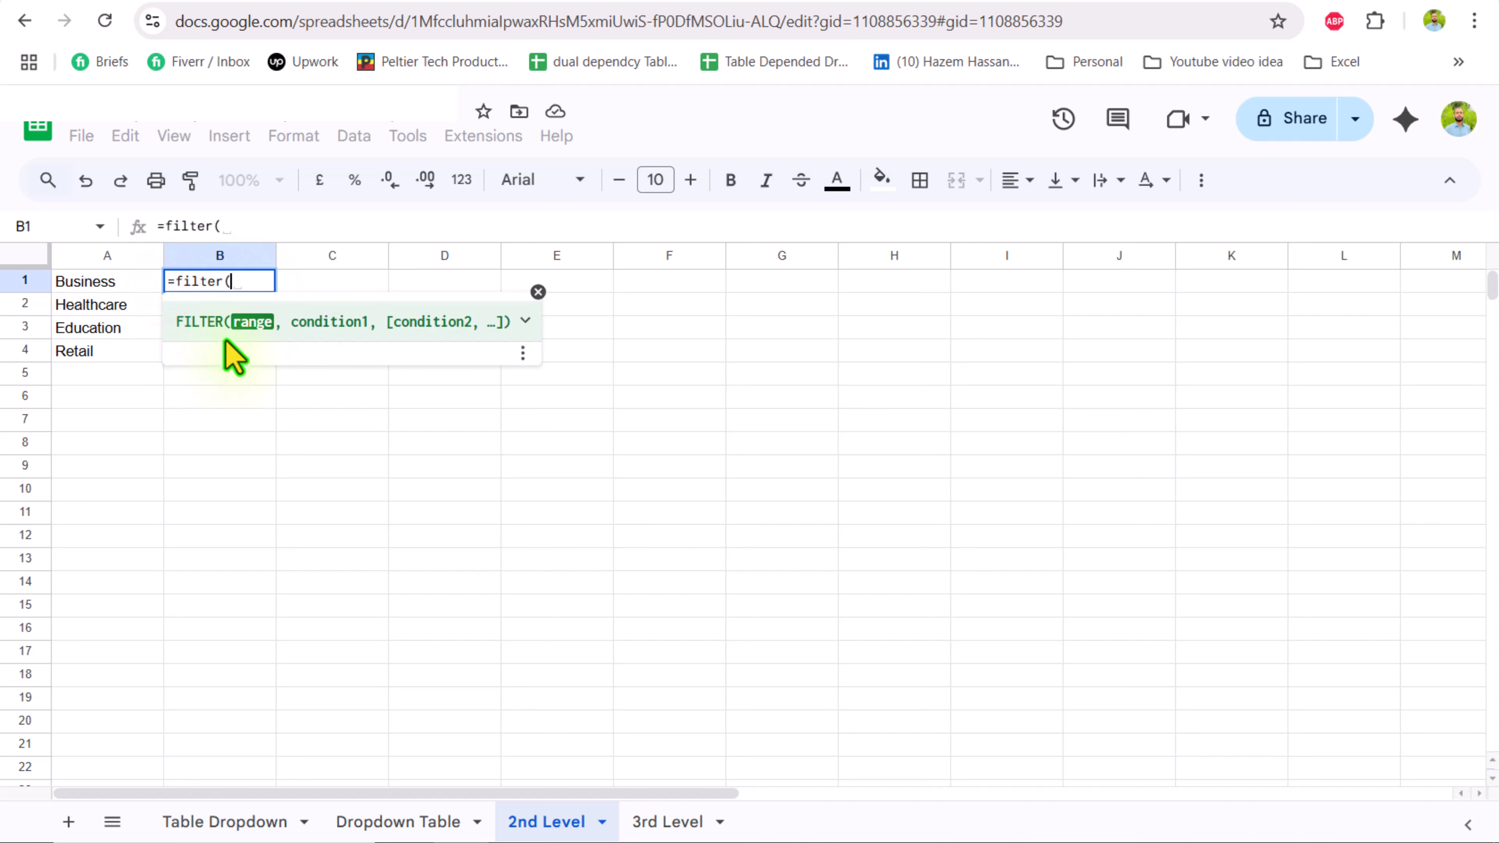
{"action": "left_click", "coordinate": [406, 824]}
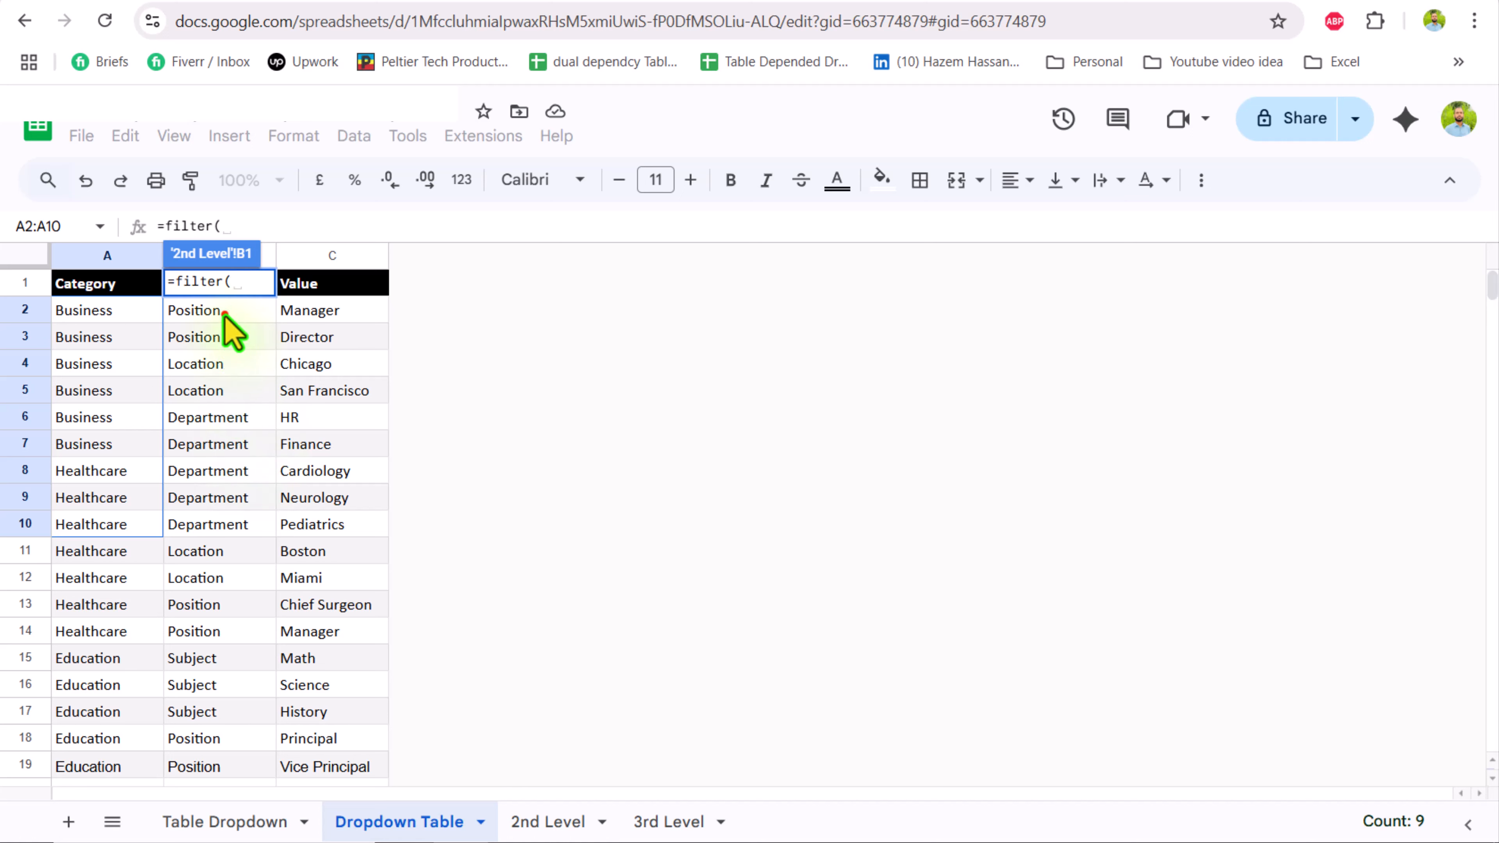
{"action": "left_click_drag", "start_coordinate": [226, 310], "coordinate": [239, 472]}
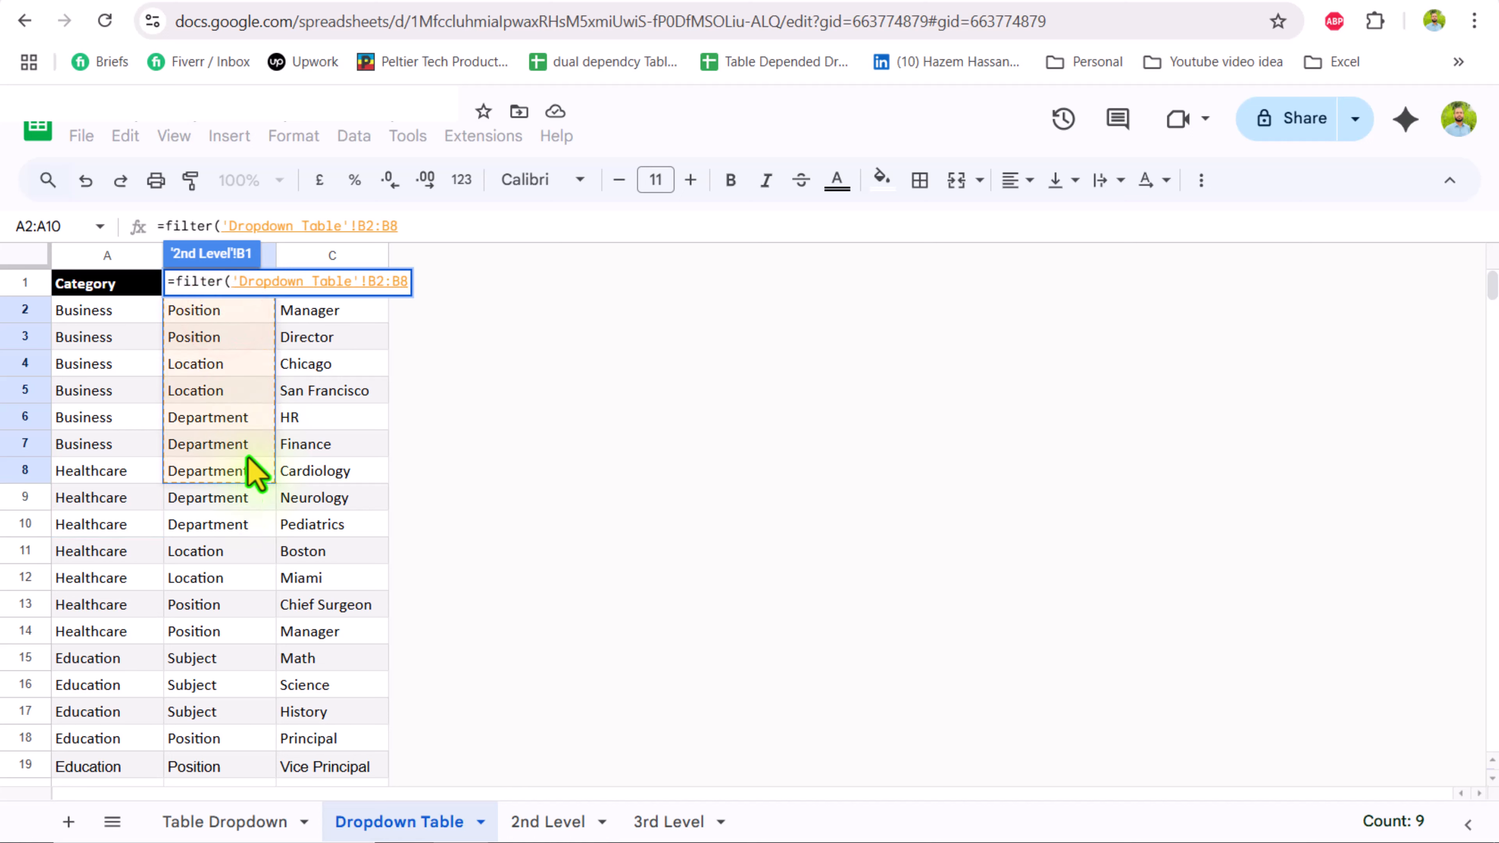
{"action": "left_click", "coordinate": [414, 228]}
{"action": "key", "text": "BackSpace"}
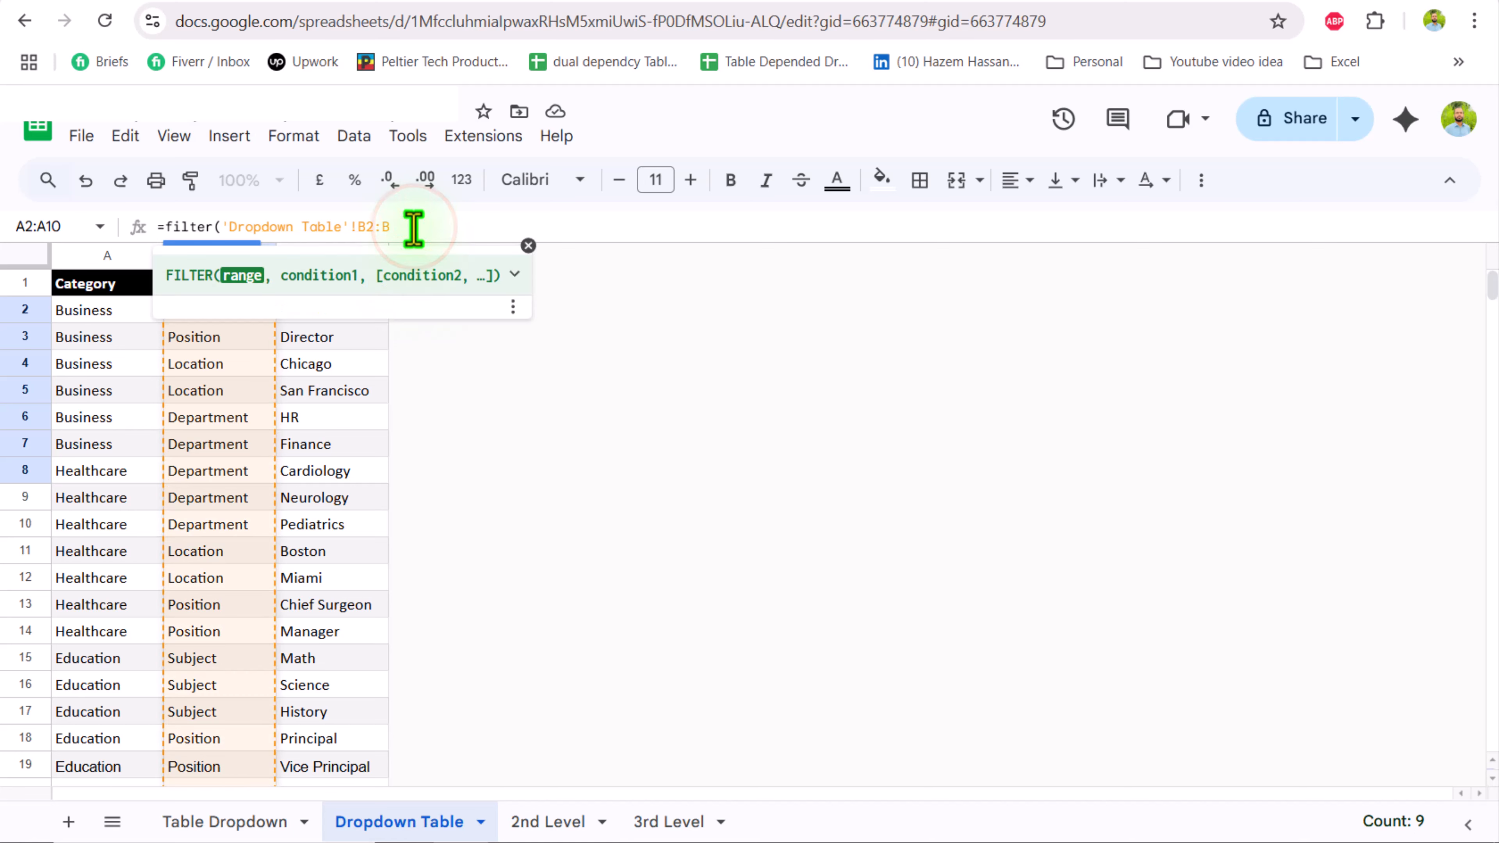
{"action": "type", "text": ","}
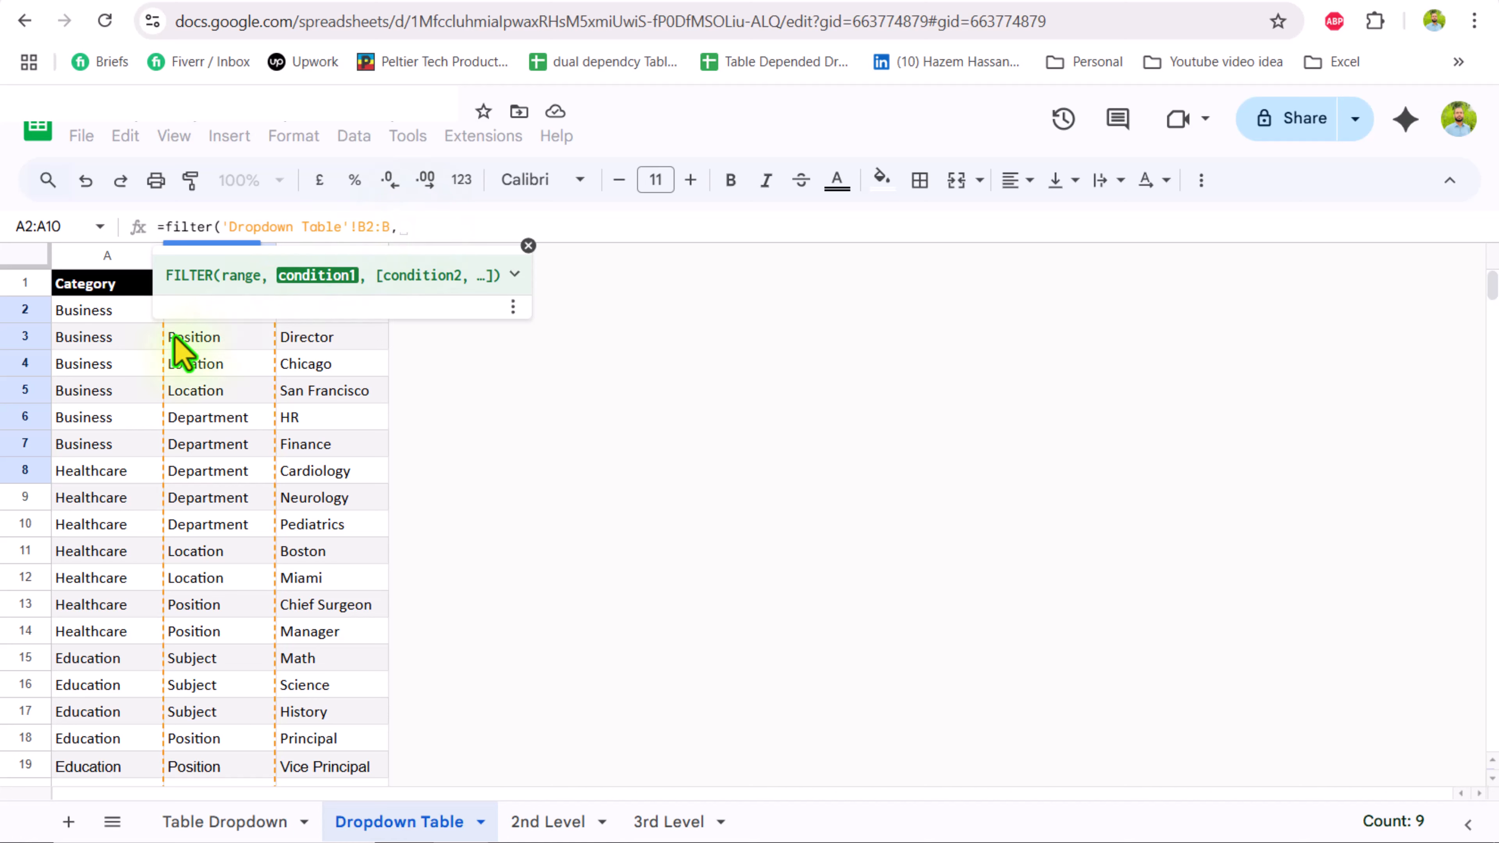
- Complete the FILTER formula with the condition 'Dropdown Table'!A2:A=A1, referencing A1 of the 2nd Level sheet
{"action": "left_click_drag", "start_coordinate": [124, 310], "coordinate": [124, 416]}
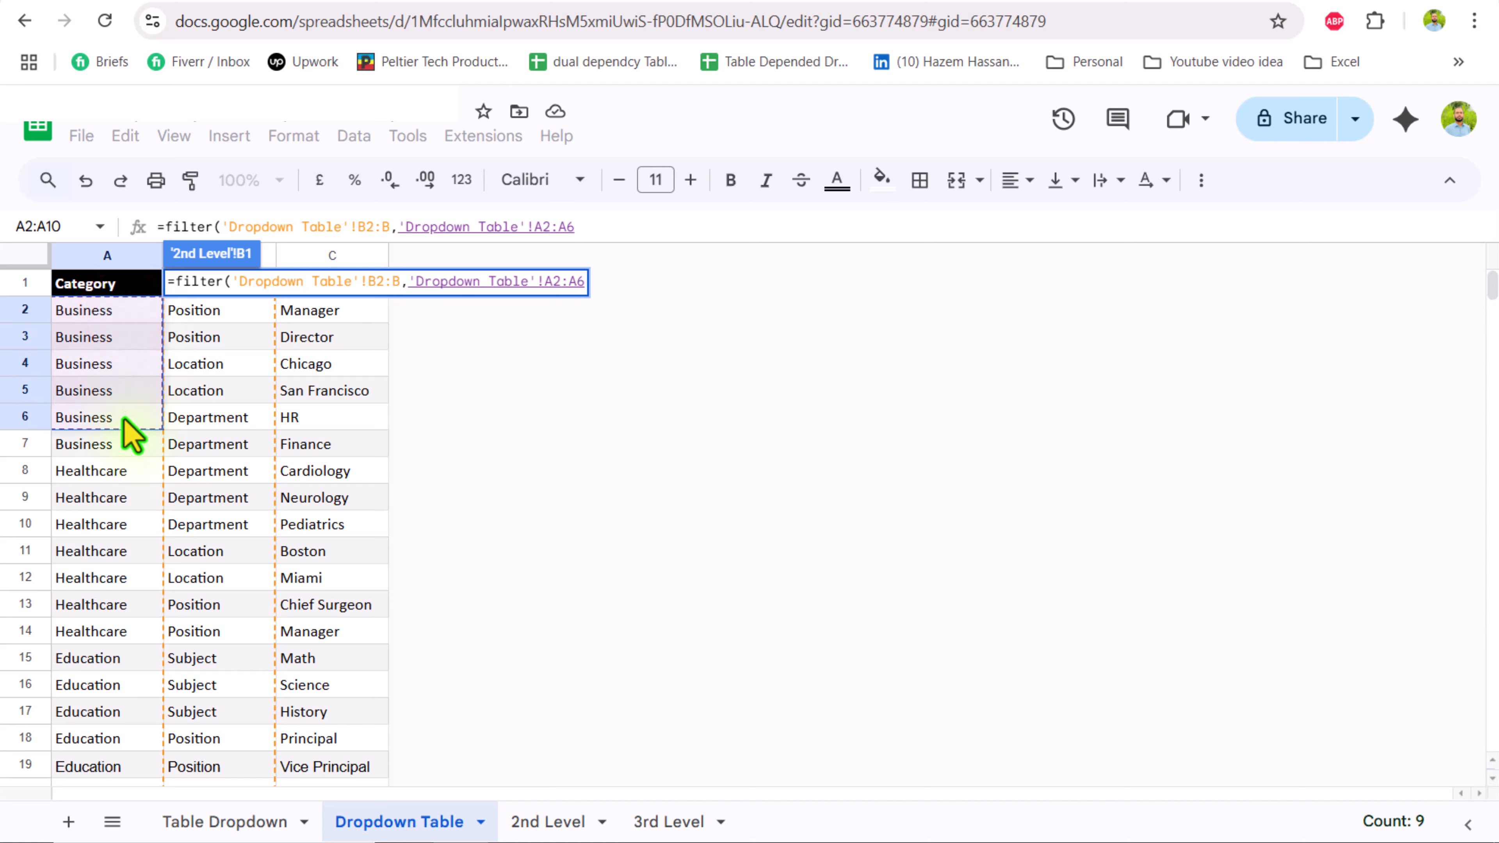
{"action": "key", "text": "BackSpace"}
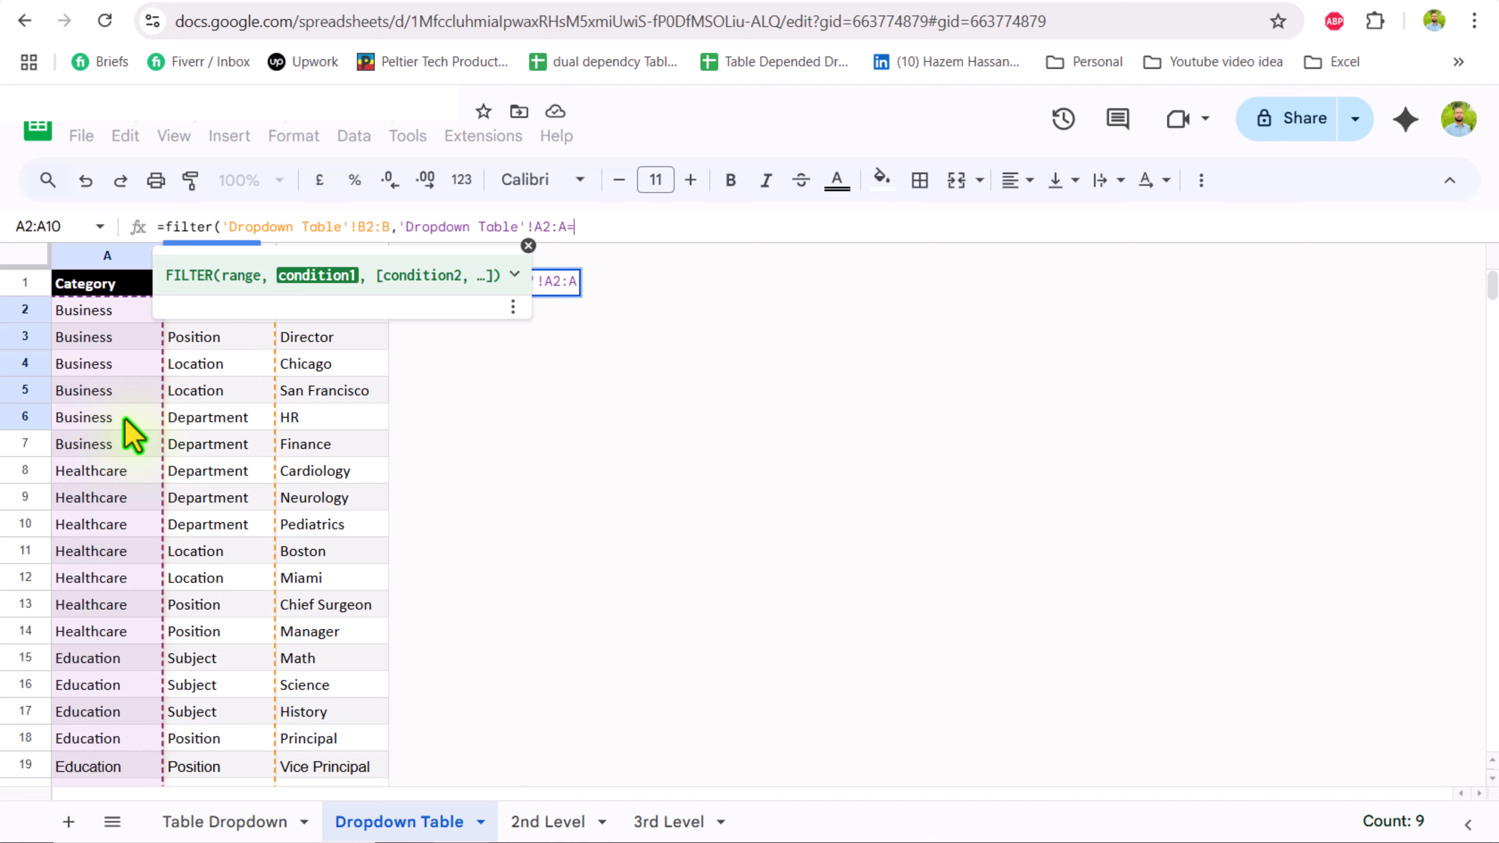
{"action": "type", "text": "="}
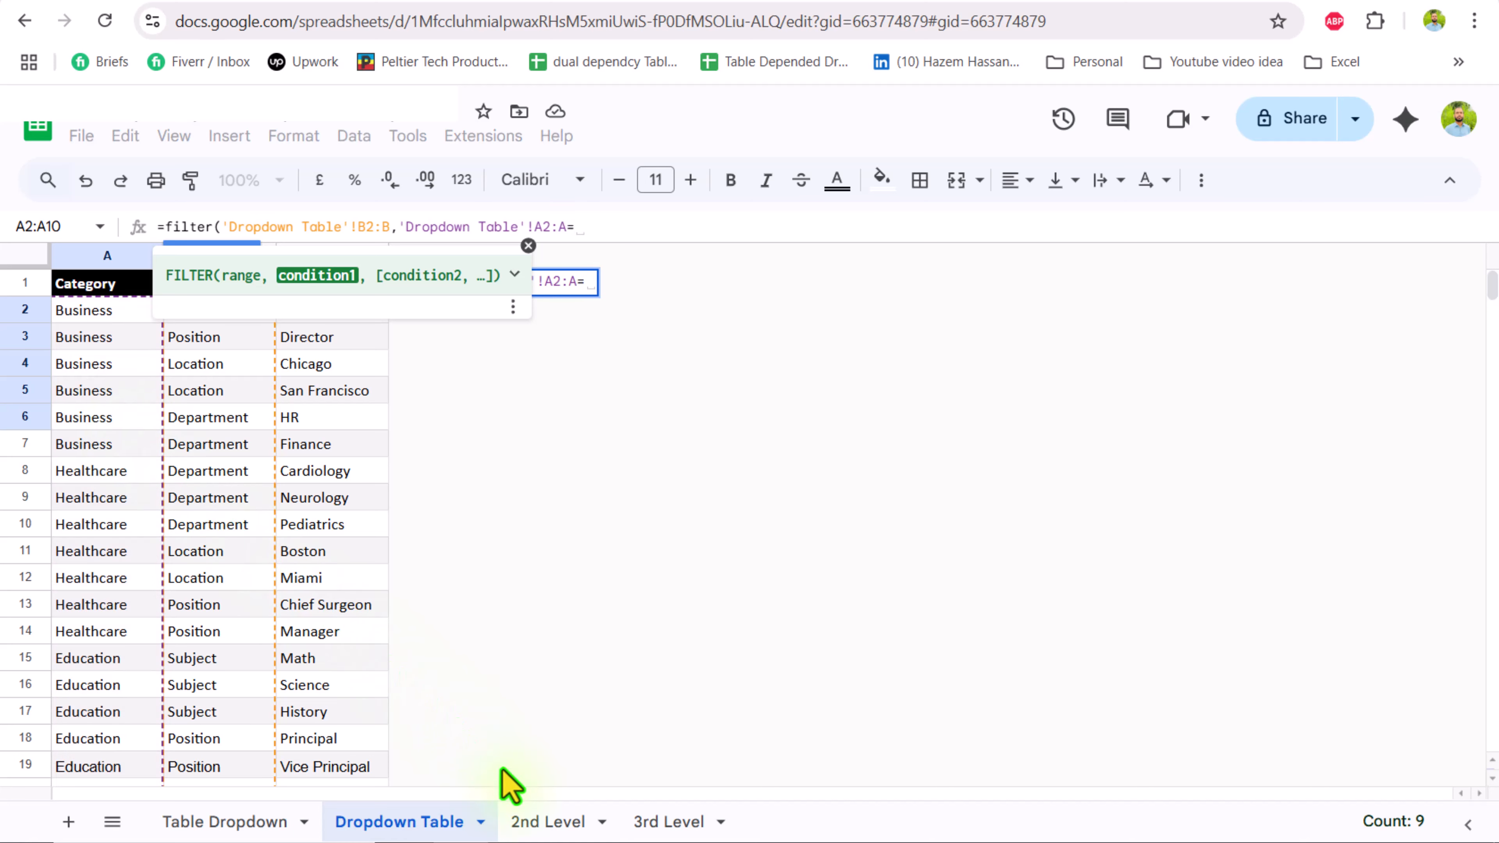
{"action": "left_click", "coordinate": [534, 822]}
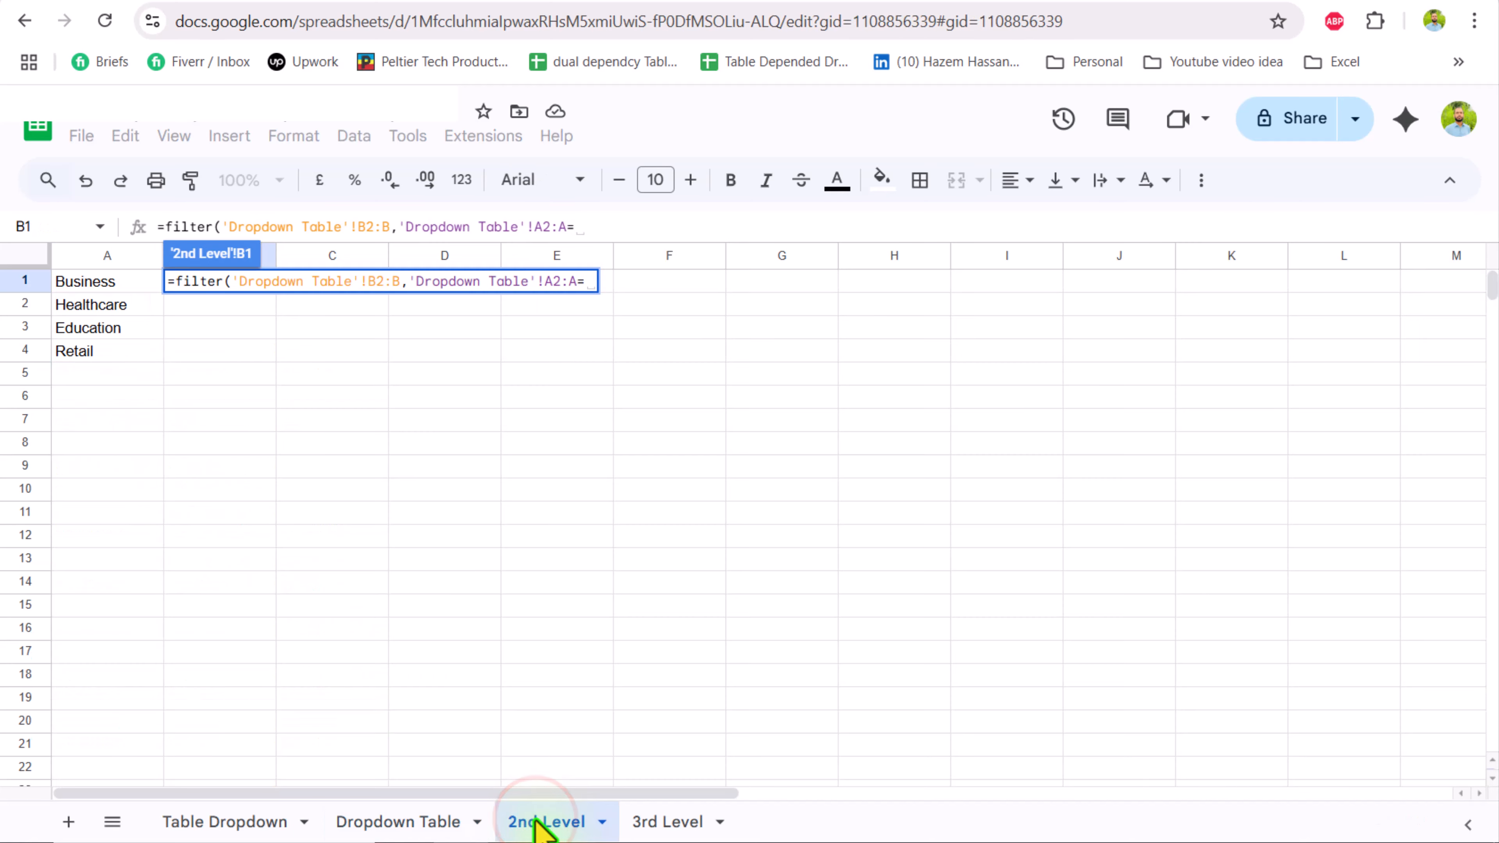
{"action": "left_click", "coordinate": [136, 288]}
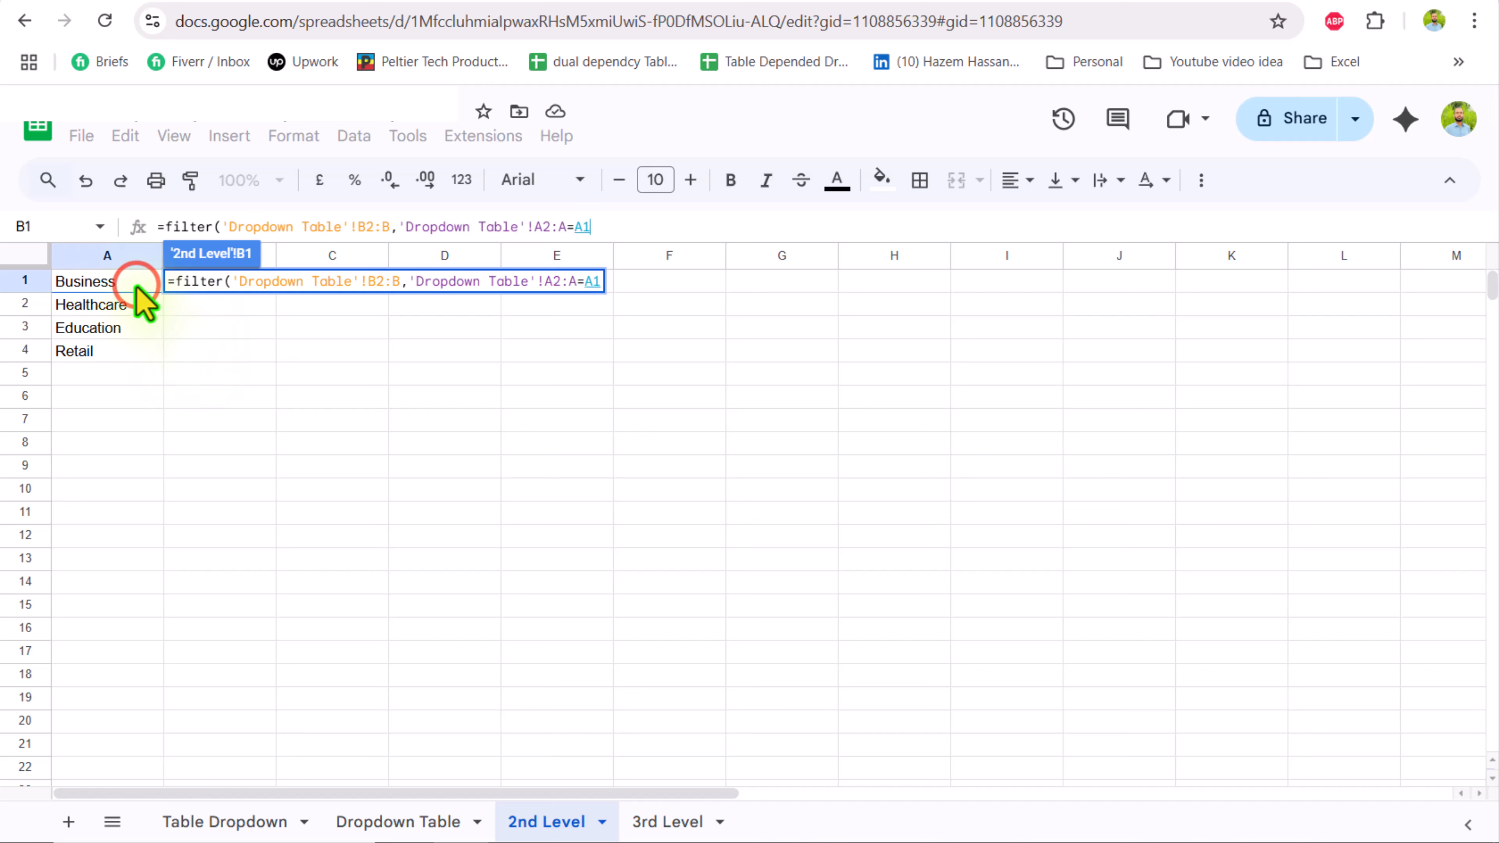
{"action": "type", "text": ")"}
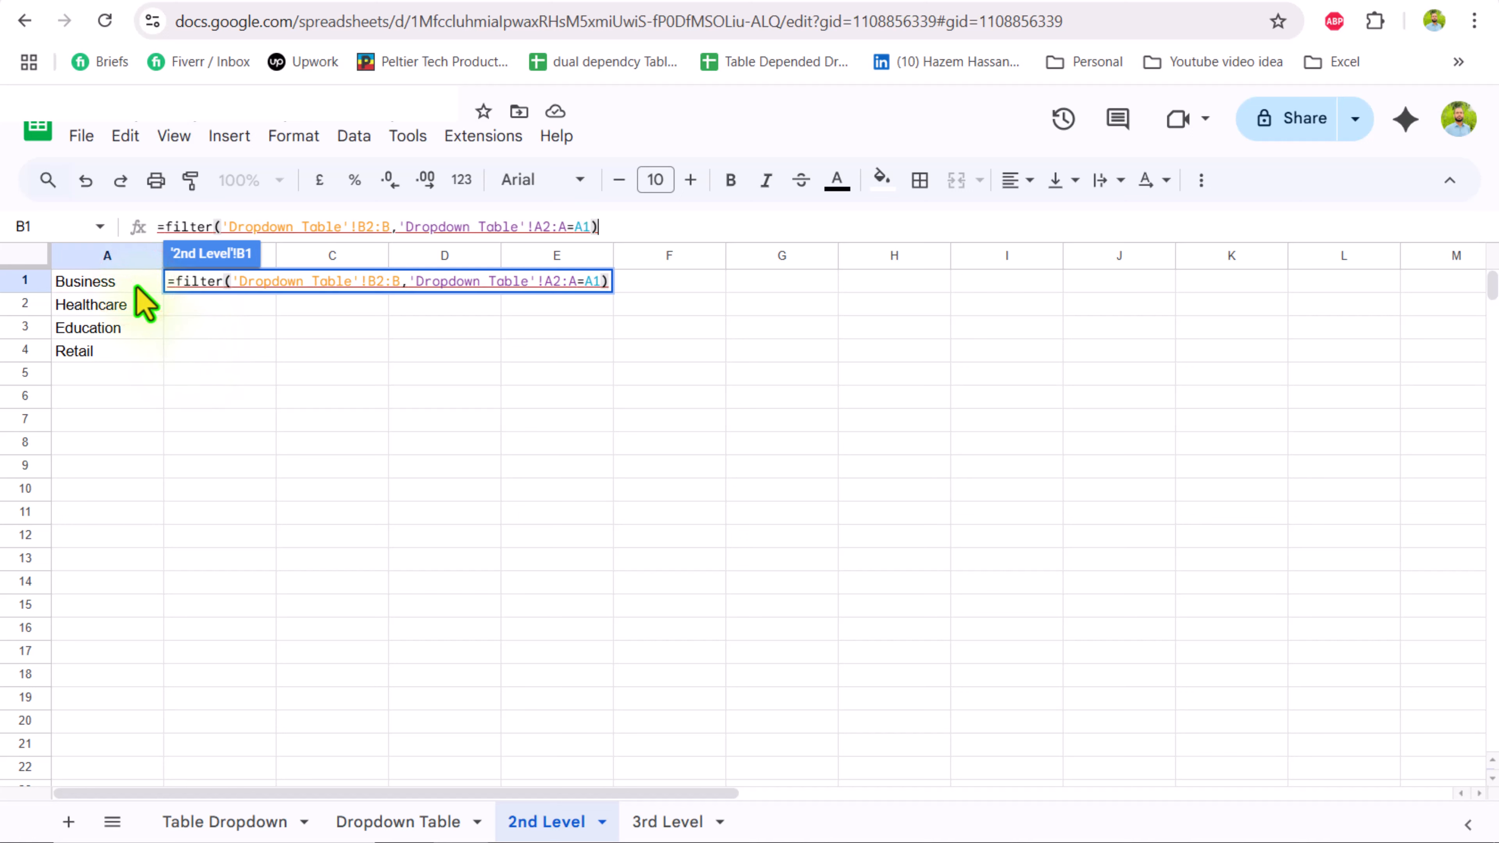
{"action": "key", "text": "Return"}
- Wrap the FILTER formula in B1 in UNIQUE: =unique(filter('Dropdown Table'!B2:B,'Dropdown Table'!A2:A=A1))
{"action": "left_click", "coordinate": [202, 283]}
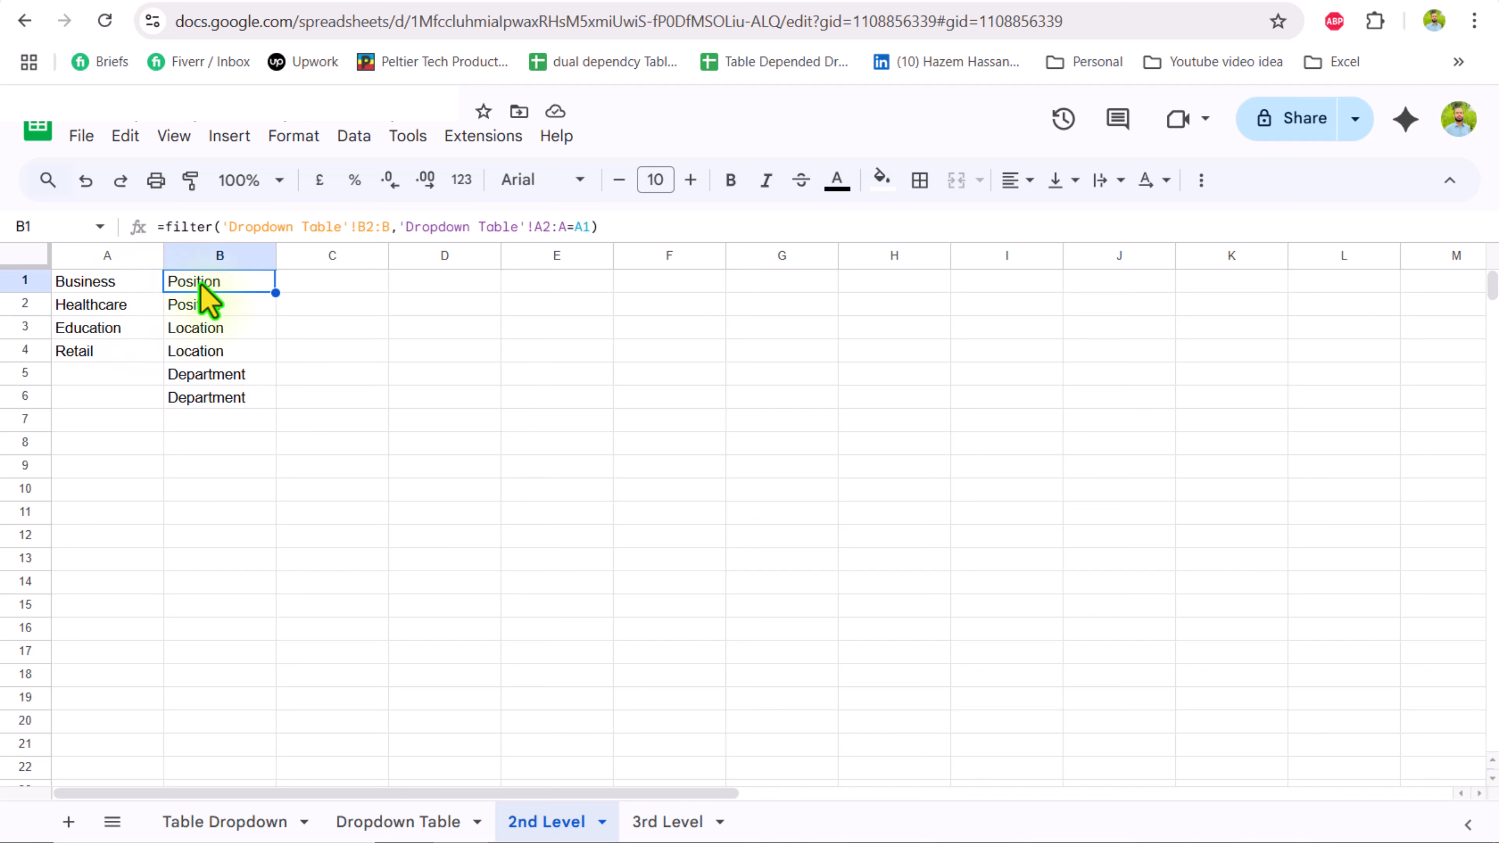
{"action": "left_click", "coordinate": [167, 226]}
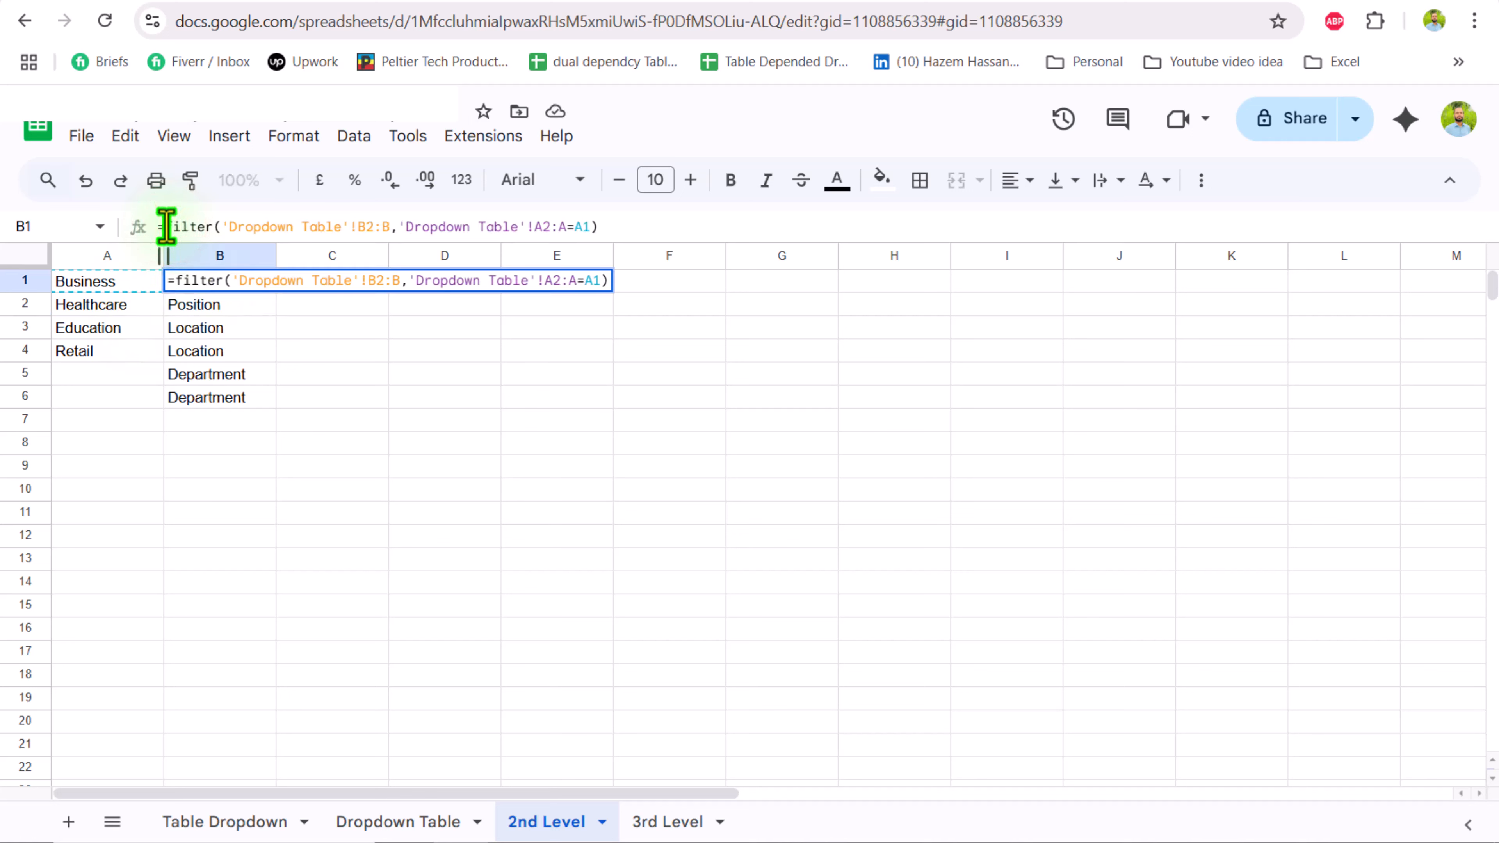
{"action": "type", "text": "unique"}
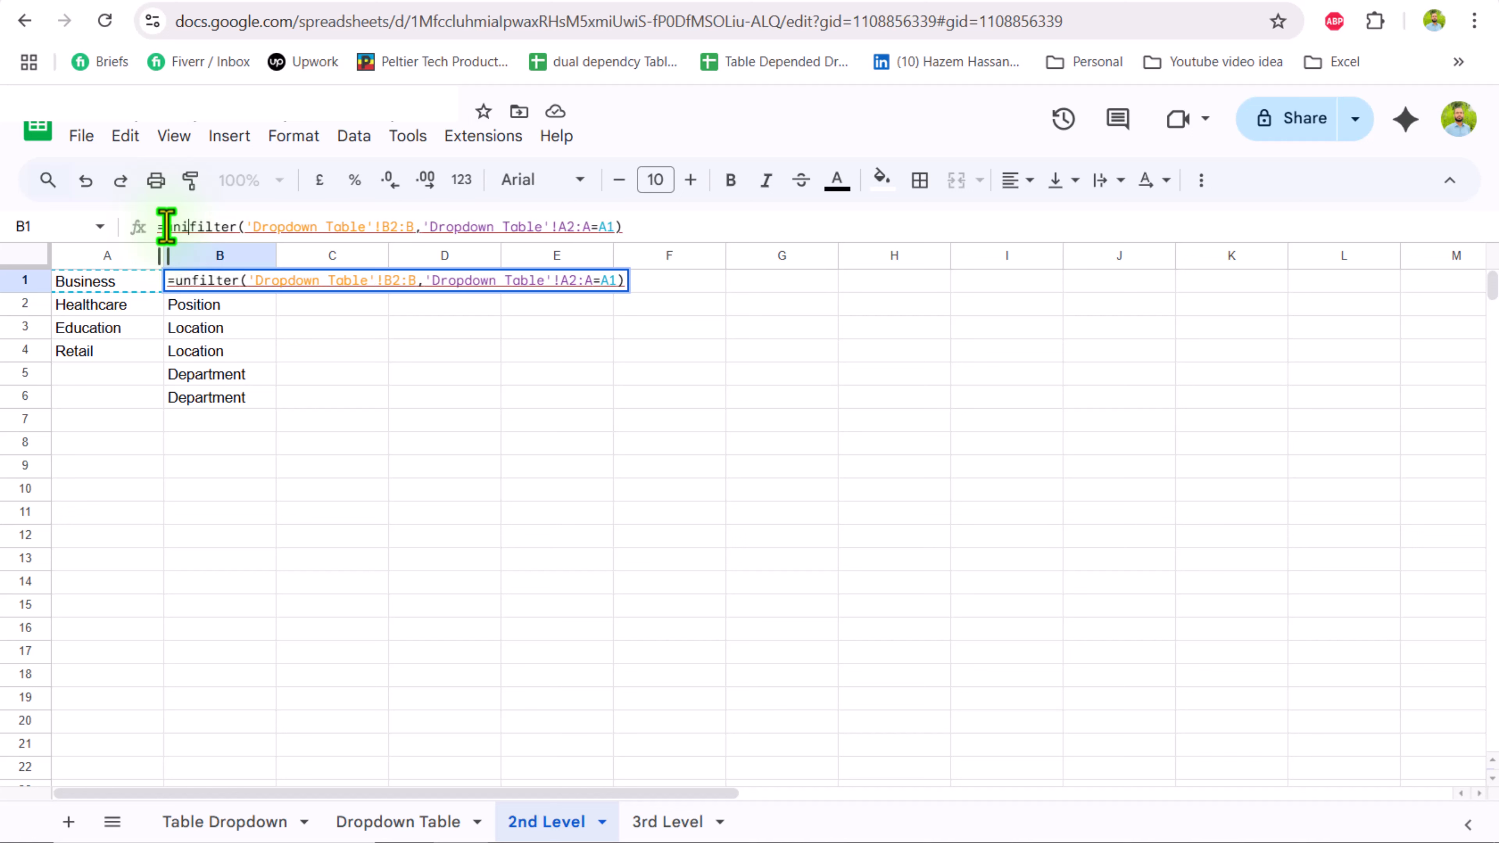
{"action": "type", "text": "("}
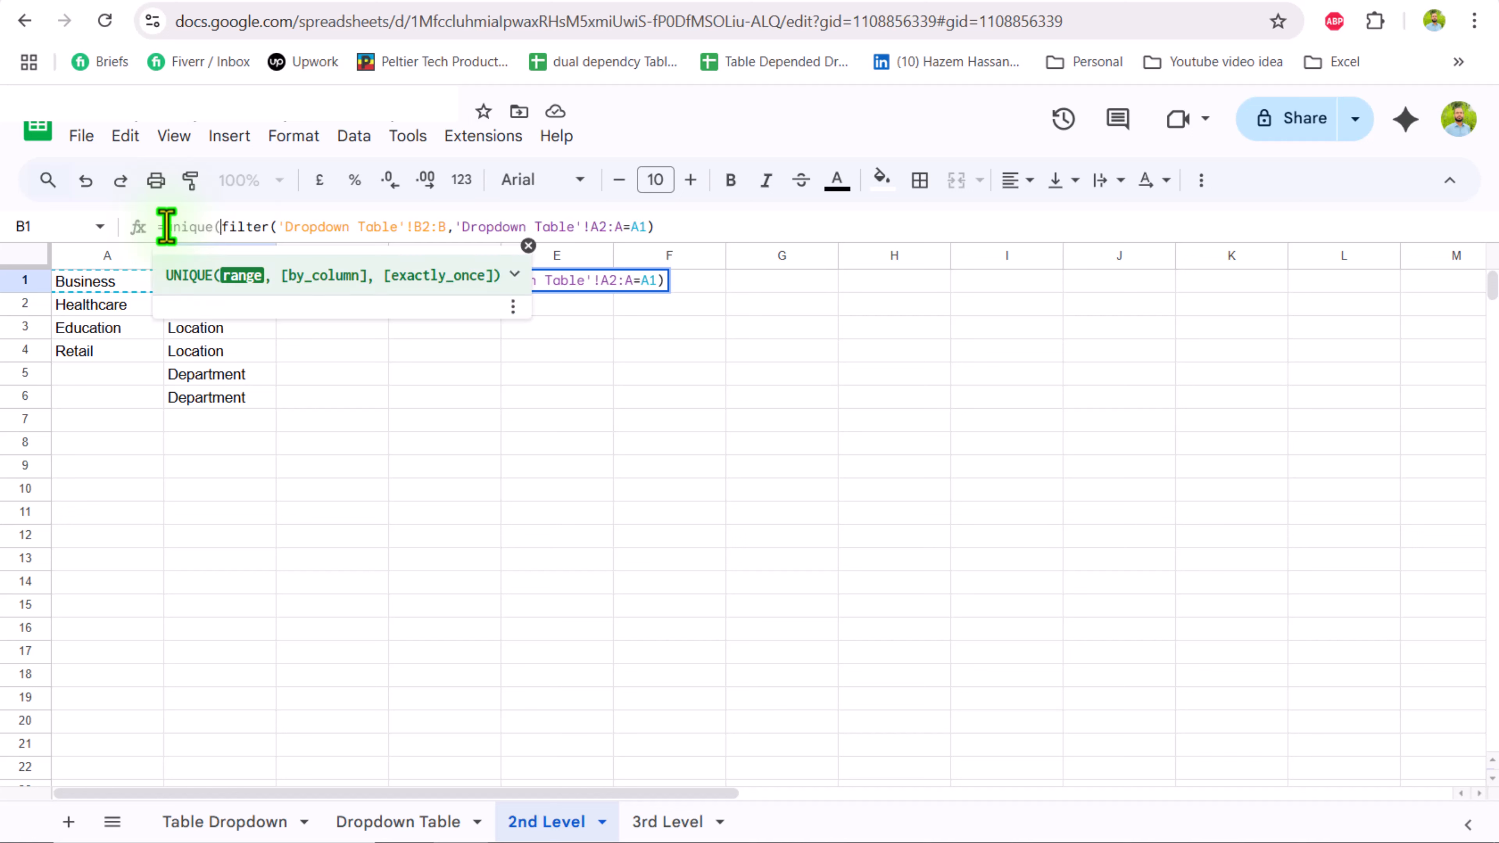
{"action": "left_click", "coordinate": [711, 227]}
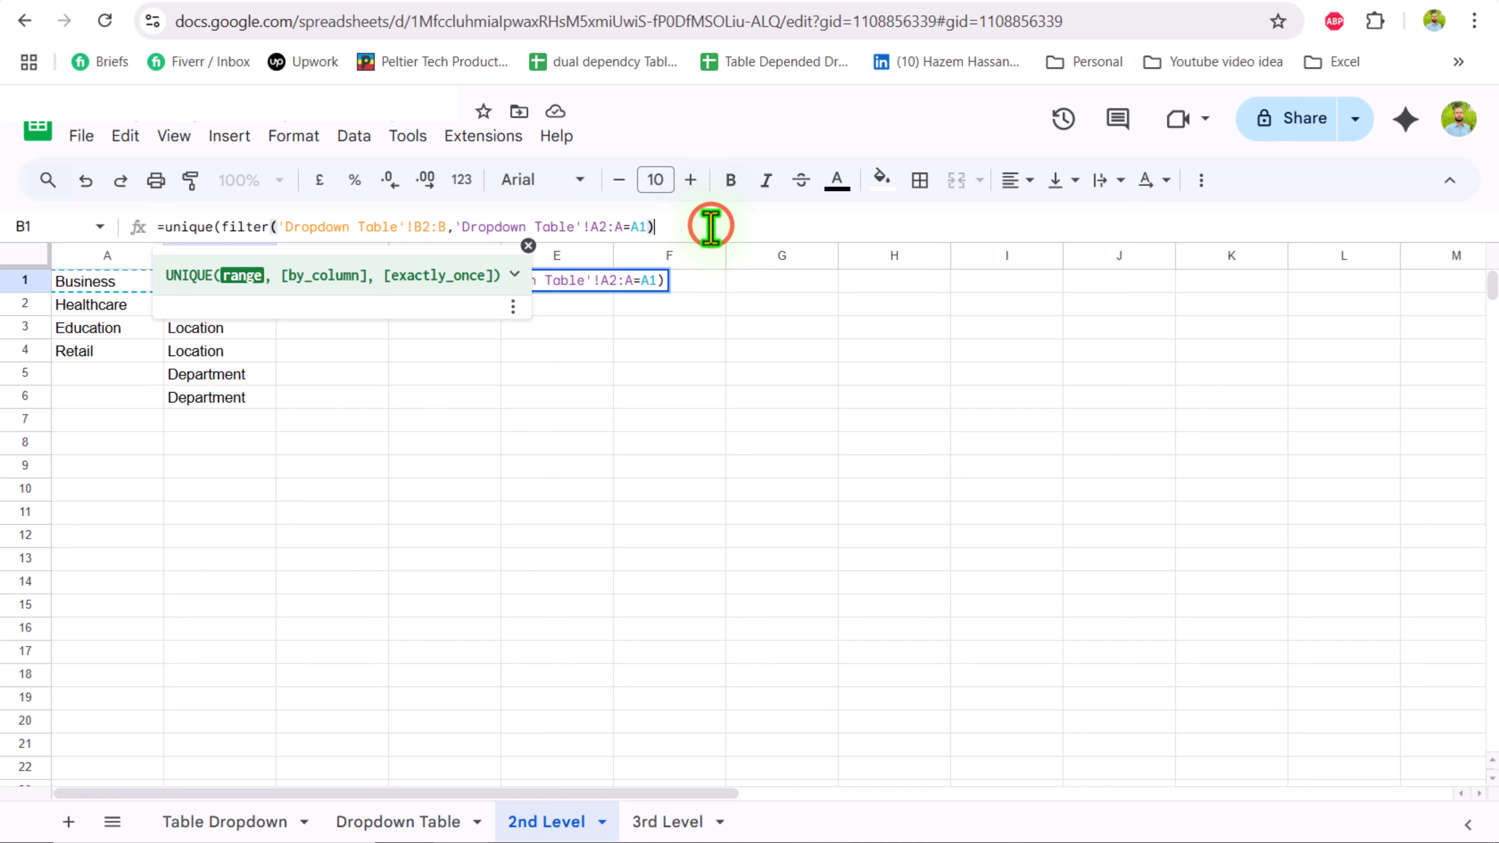
{"action": "type", "text": ")"}
{"action": "key", "text": "Return"}
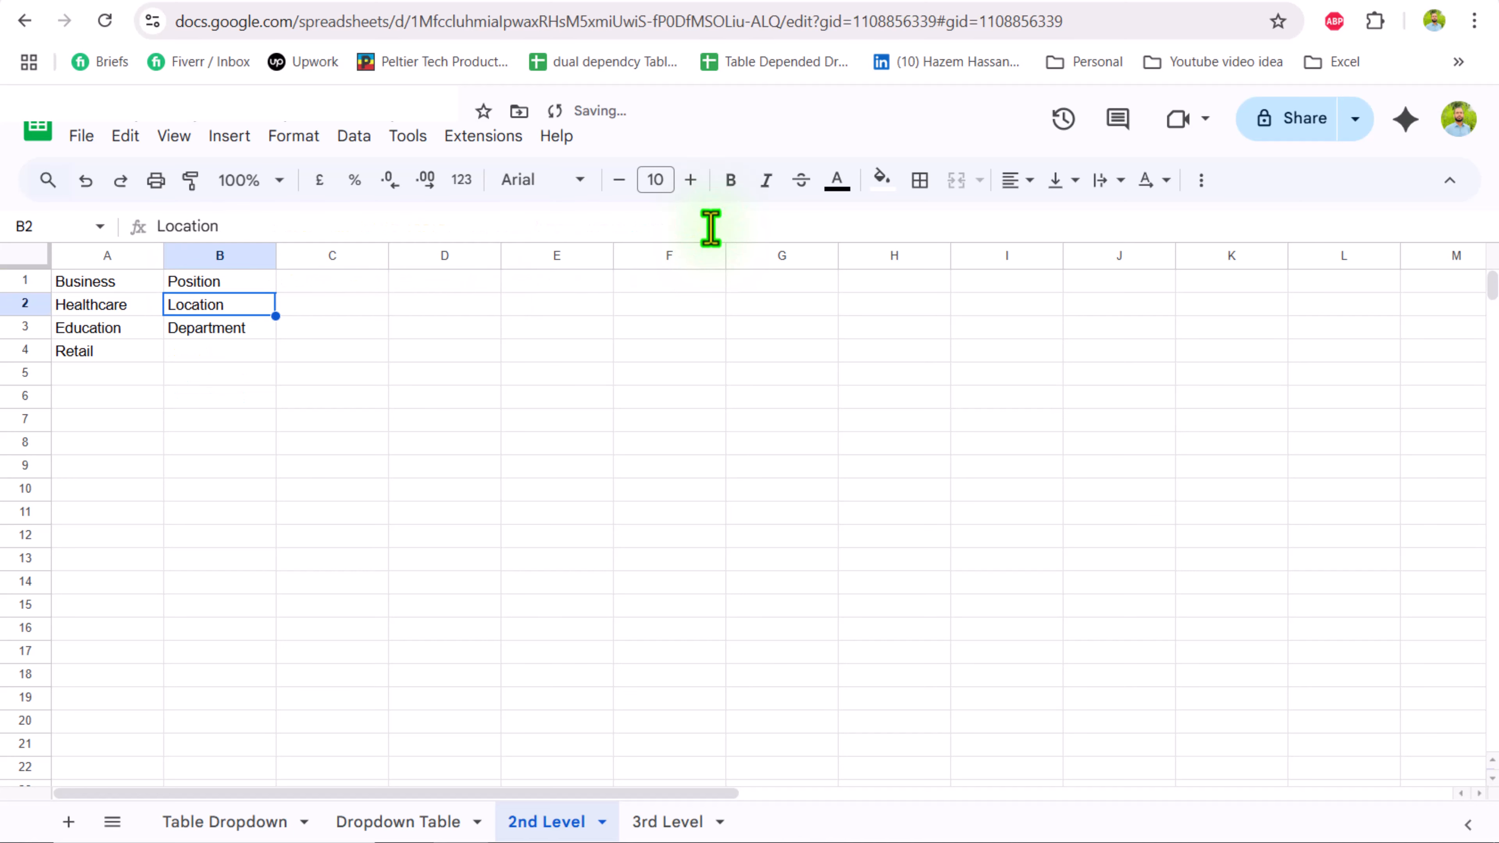
- Wrap the UNIQUE formula in cell B1 in TRANSPOSE so the types run across the row
{"action": "key", "text": "Up"}
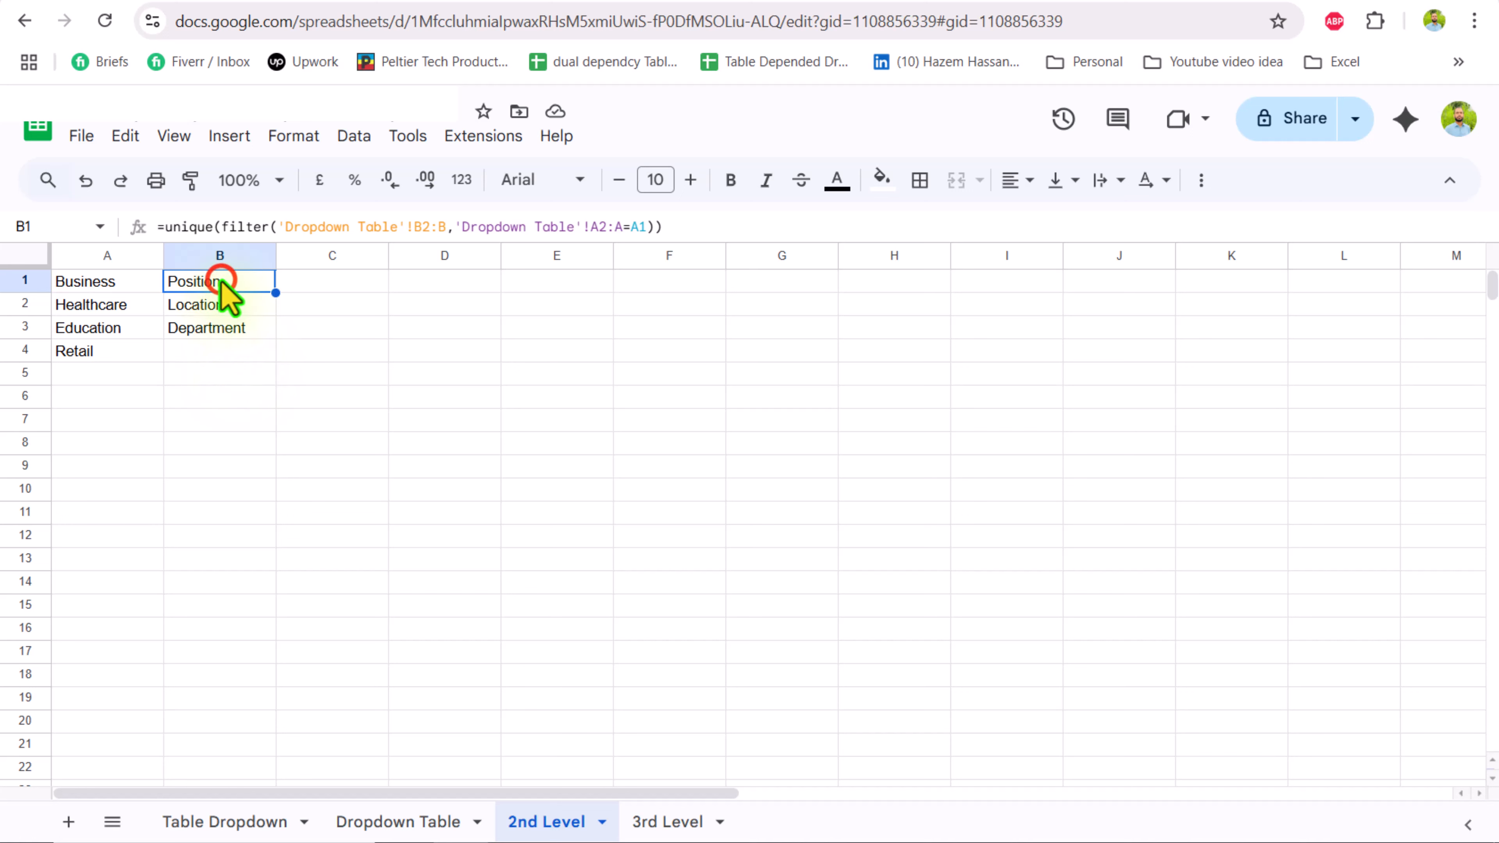
{"action": "left_click", "coordinate": [163, 227]}
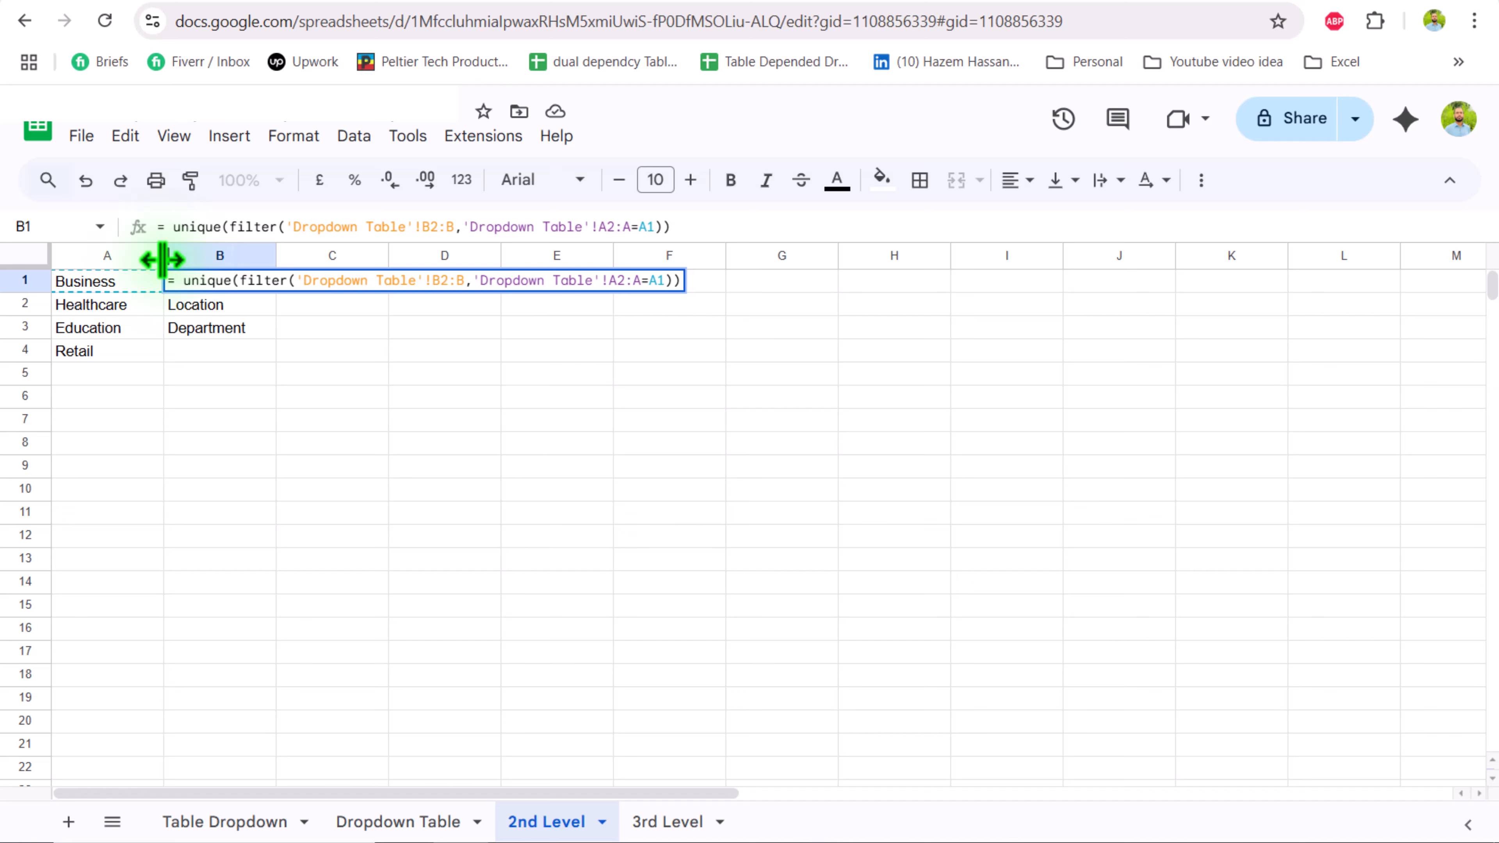
{"action": "type", "text": "Tr"}
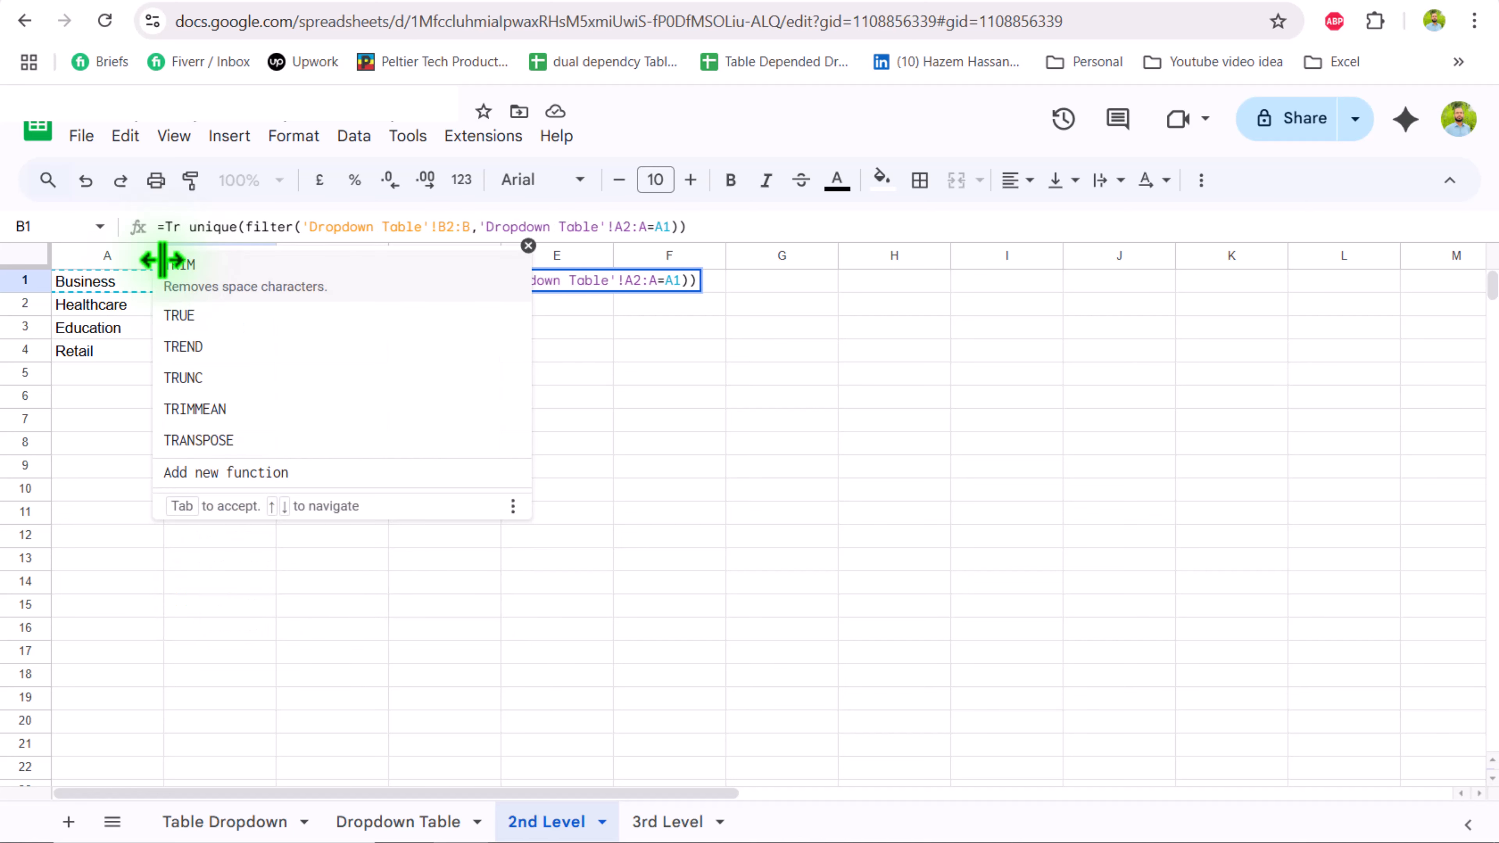
{"action": "type", "text": "a"}
{"action": "left_click", "coordinate": [188, 264]}
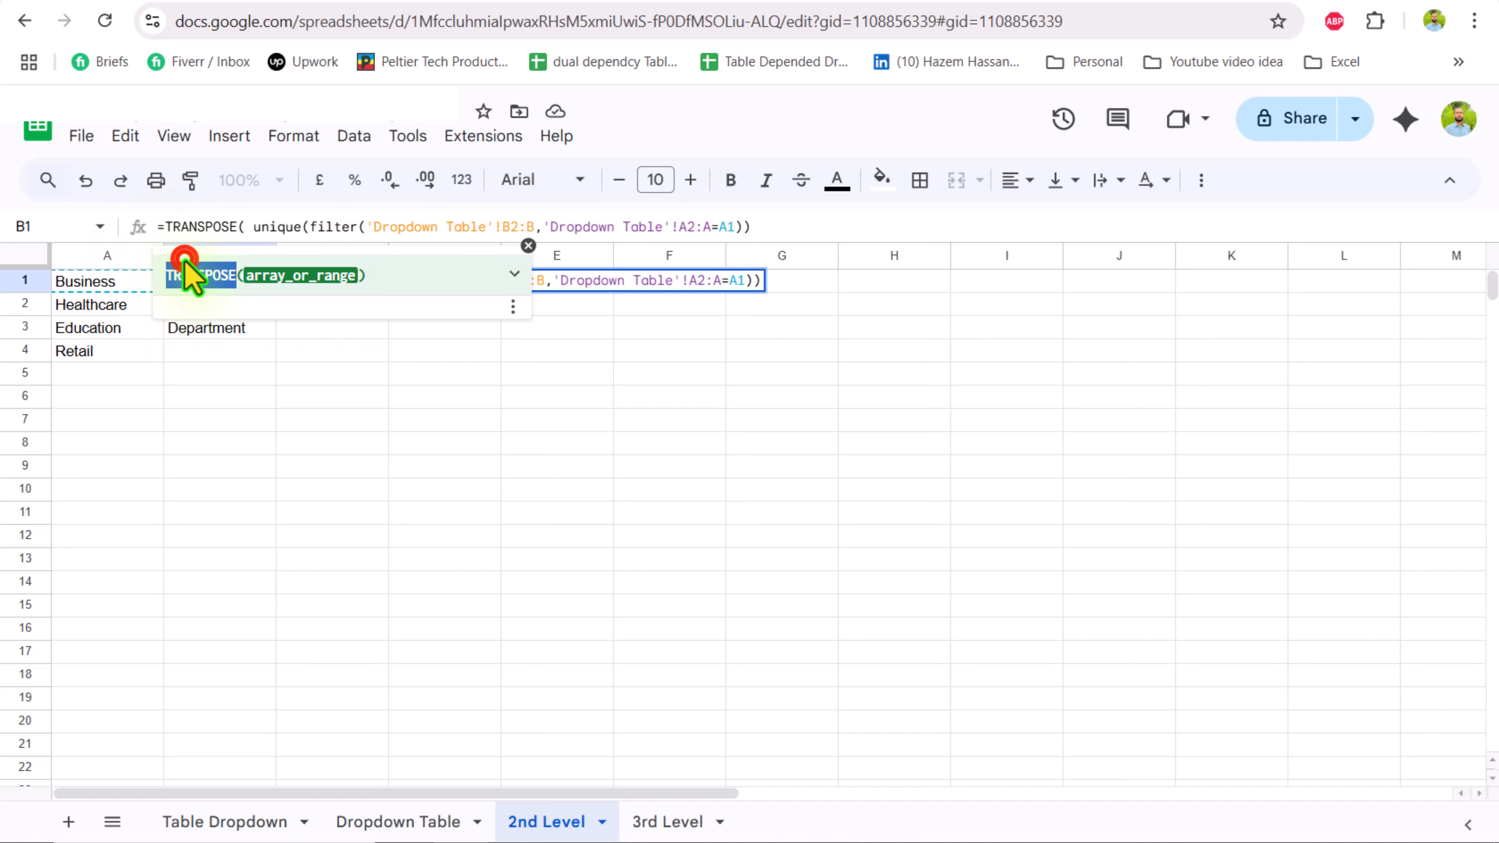
{"action": "left_click", "coordinate": [807, 226]}
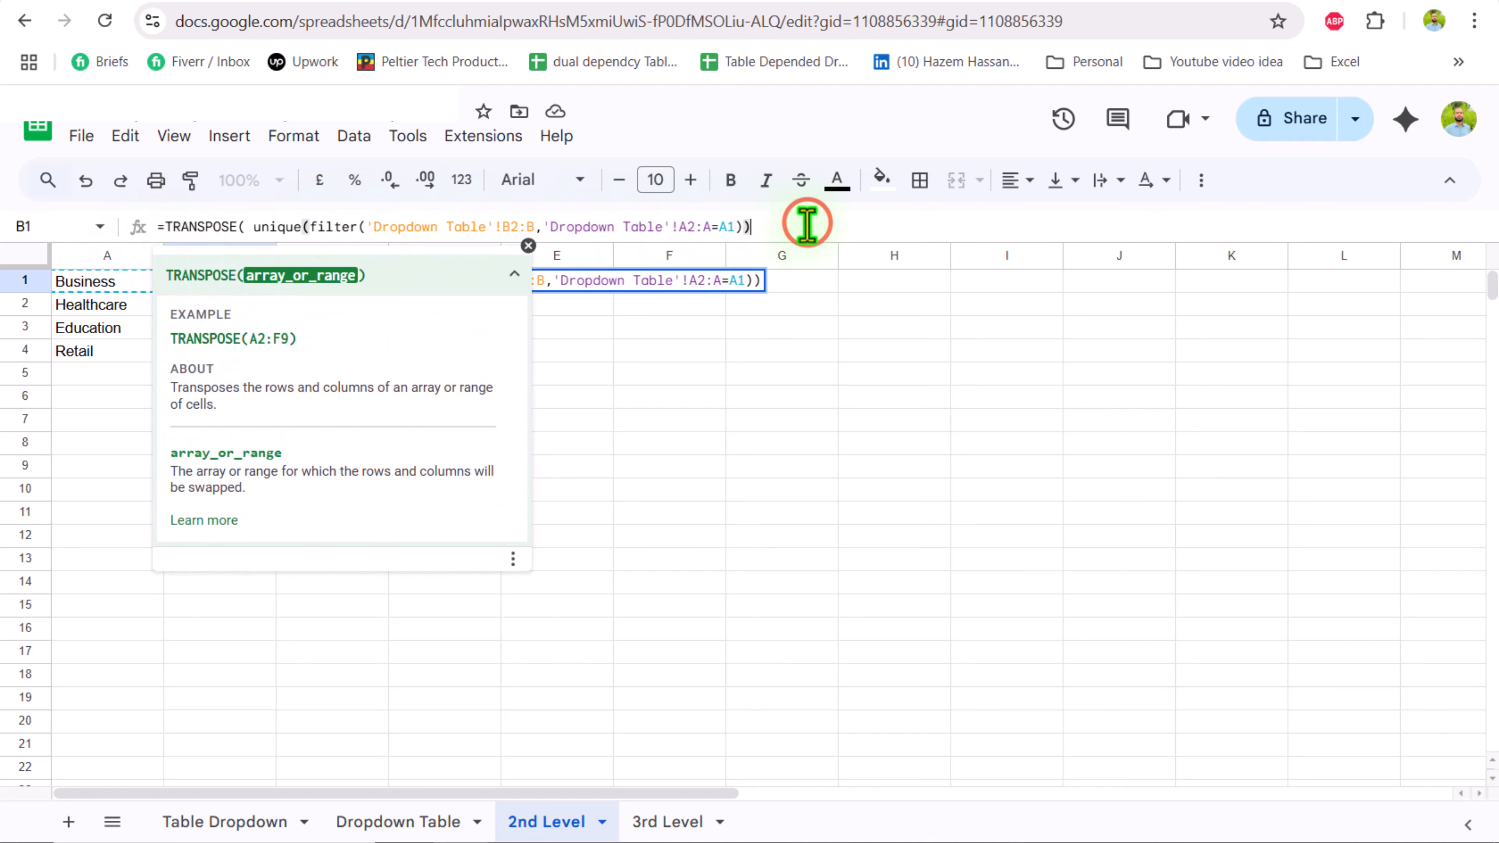
{"action": "type", "text": ")"}
{"action": "key", "text": "Return"}
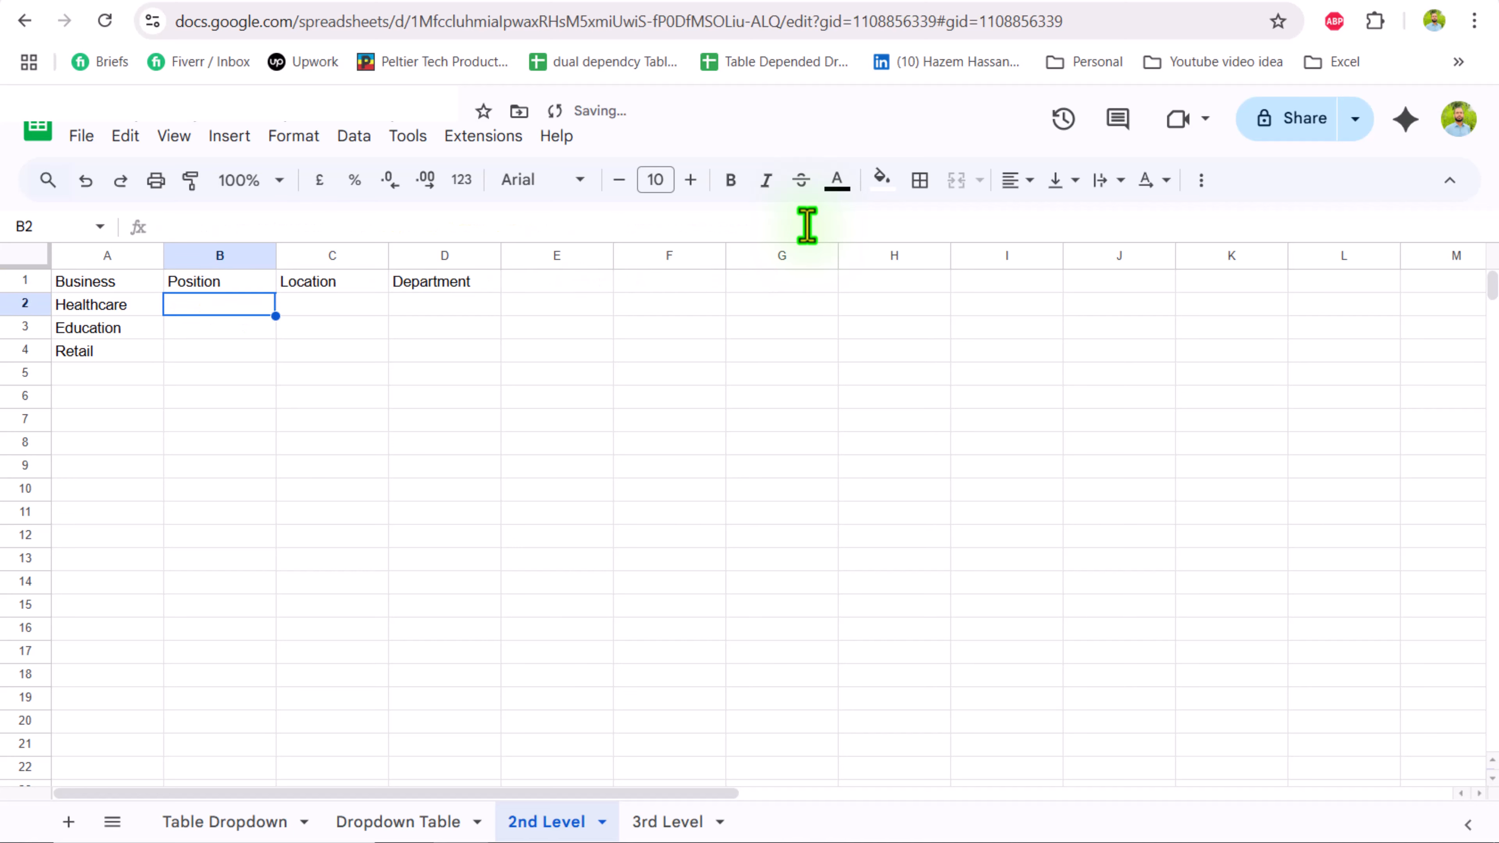
- Start wrapping the TRANSPOSE formula in cell B1 of the 2nd Level sheet in BYROW, with A1:A as the range
{"action": "left_click", "coordinate": [248, 282]}
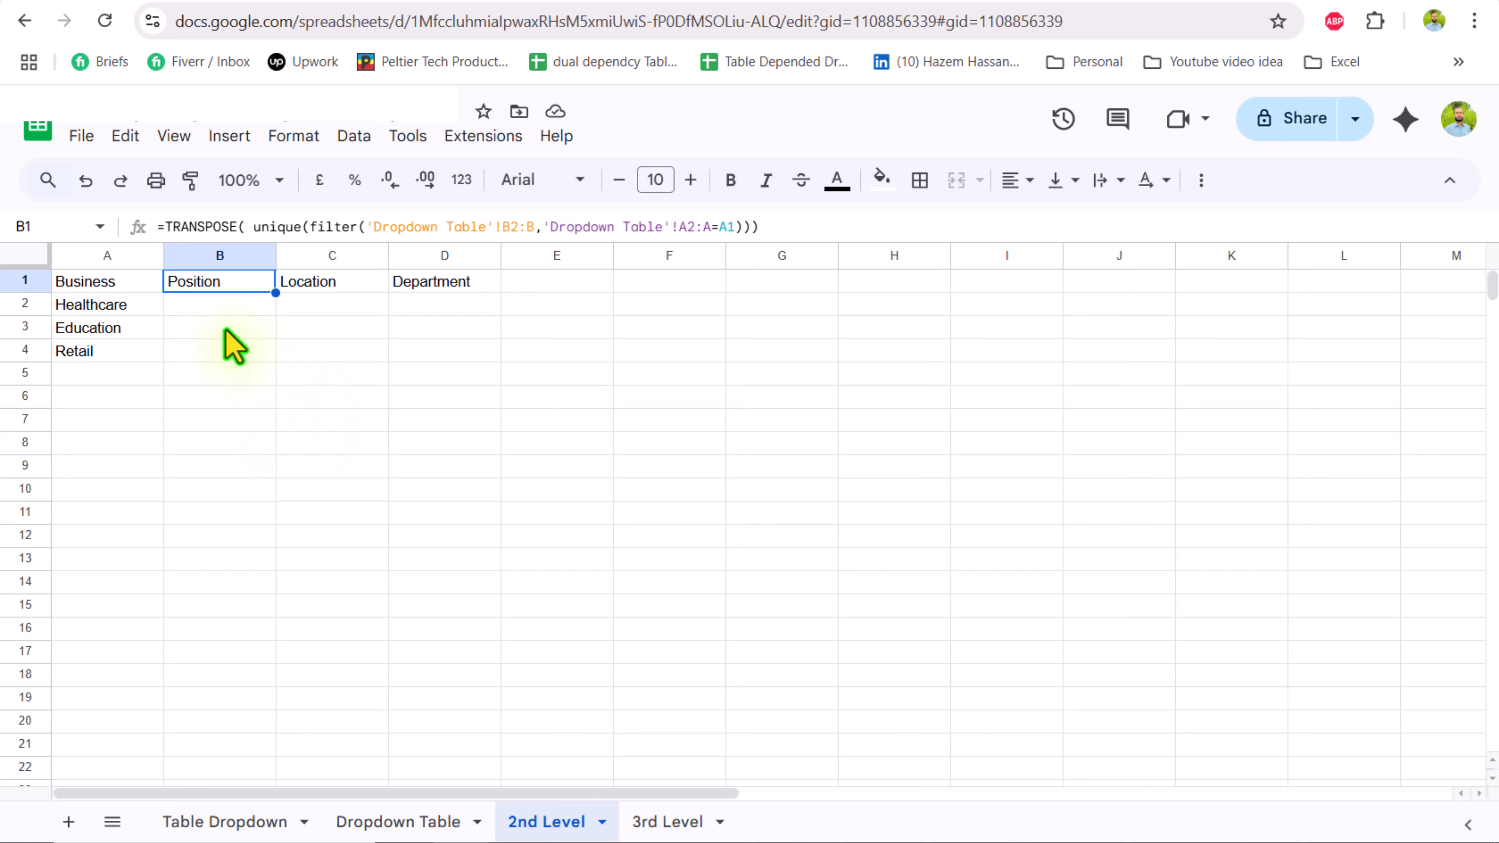
{"action": "left_click", "coordinate": [165, 225]}
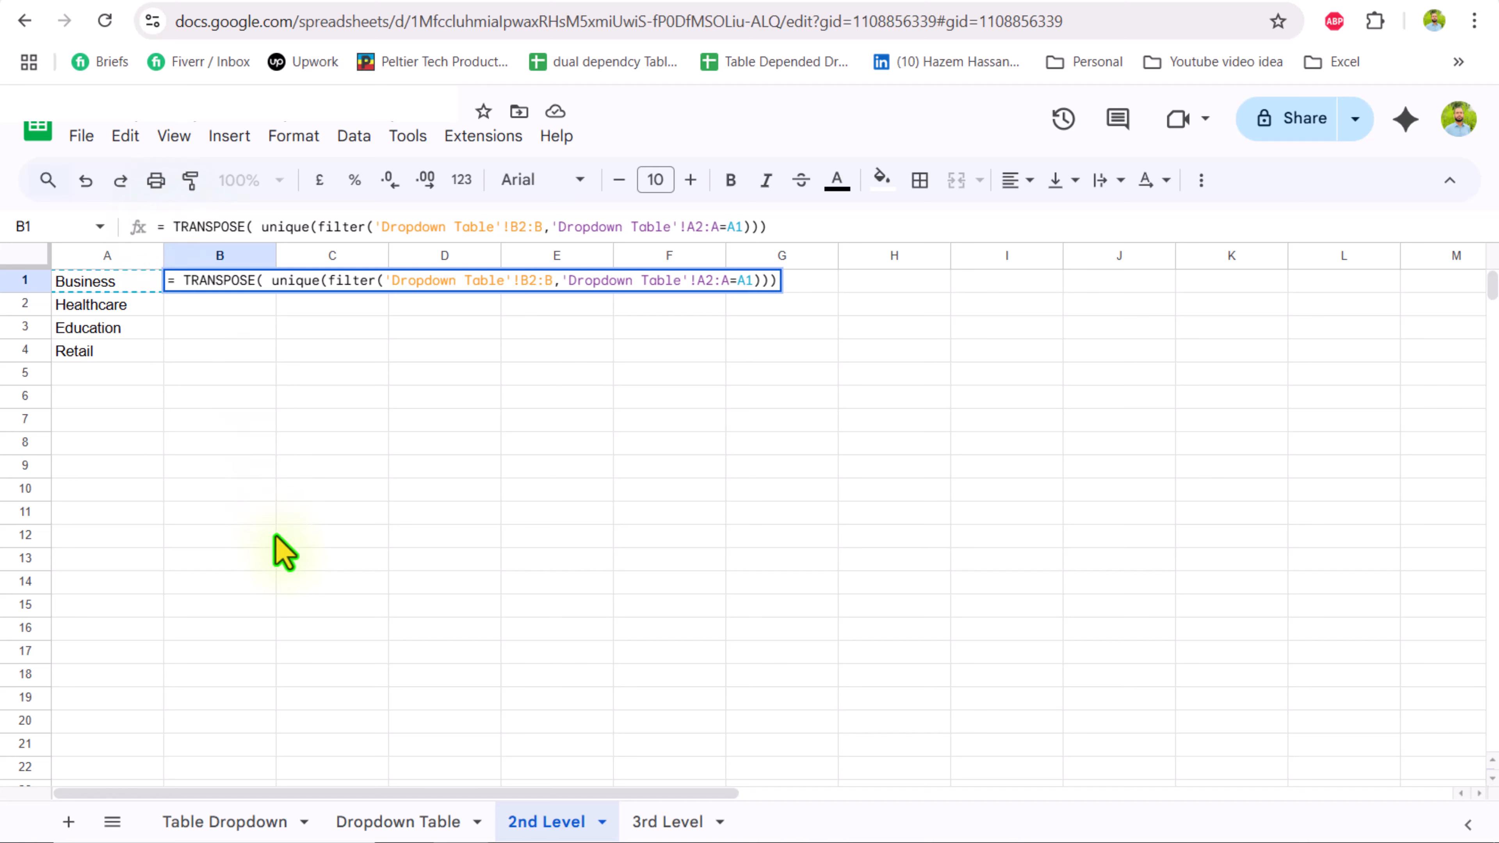
{"action": "type", "text": "Byrow"}
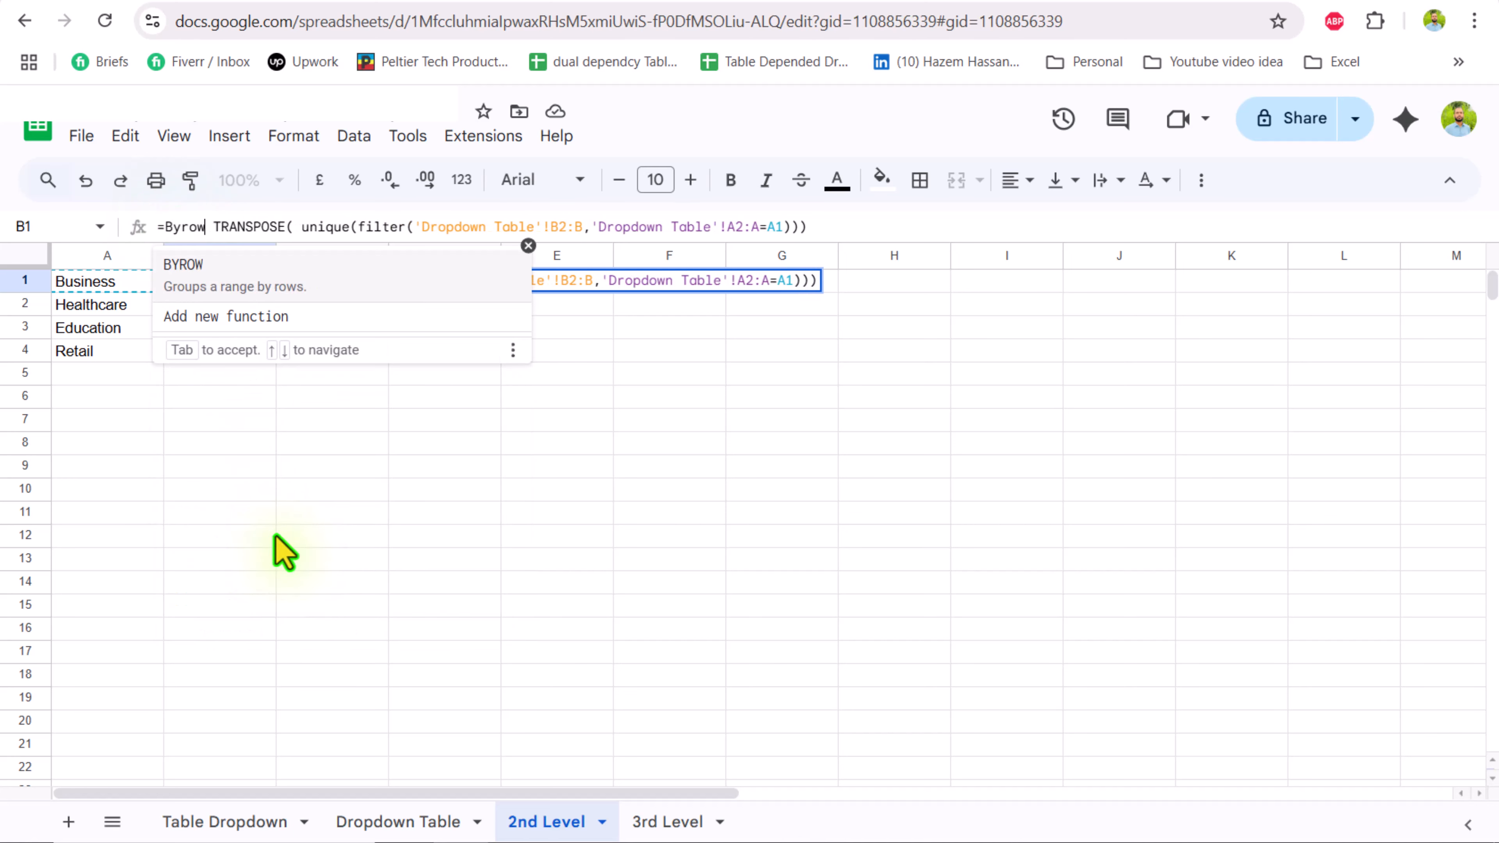
{"action": "type", "text": "("}
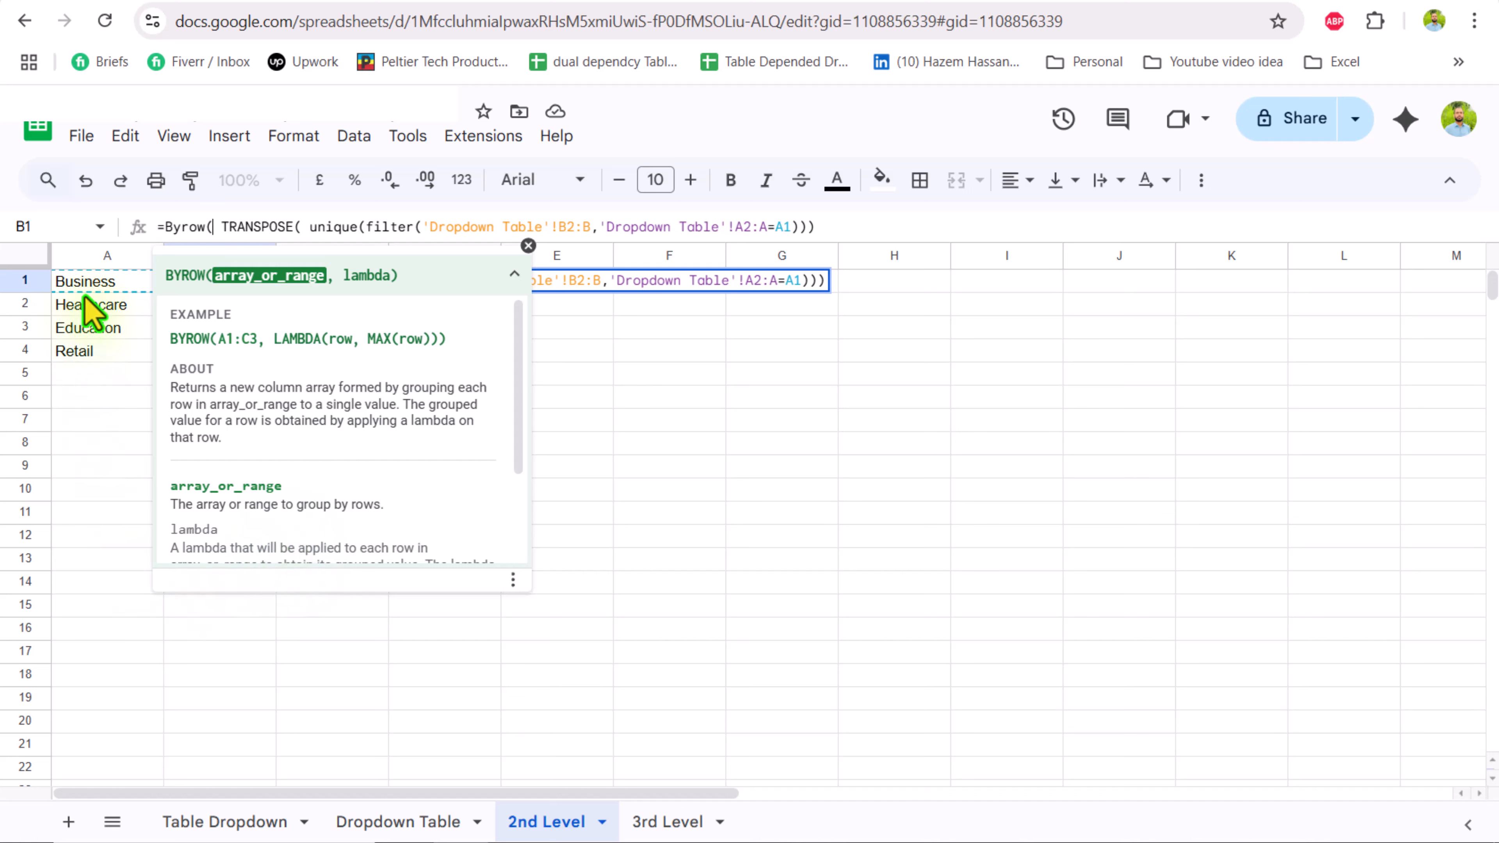
{"action": "left_click", "coordinate": [97, 282]}
{"action": "left_click_drag", "start_coordinate": [95, 278], "coordinate": [107, 372]}
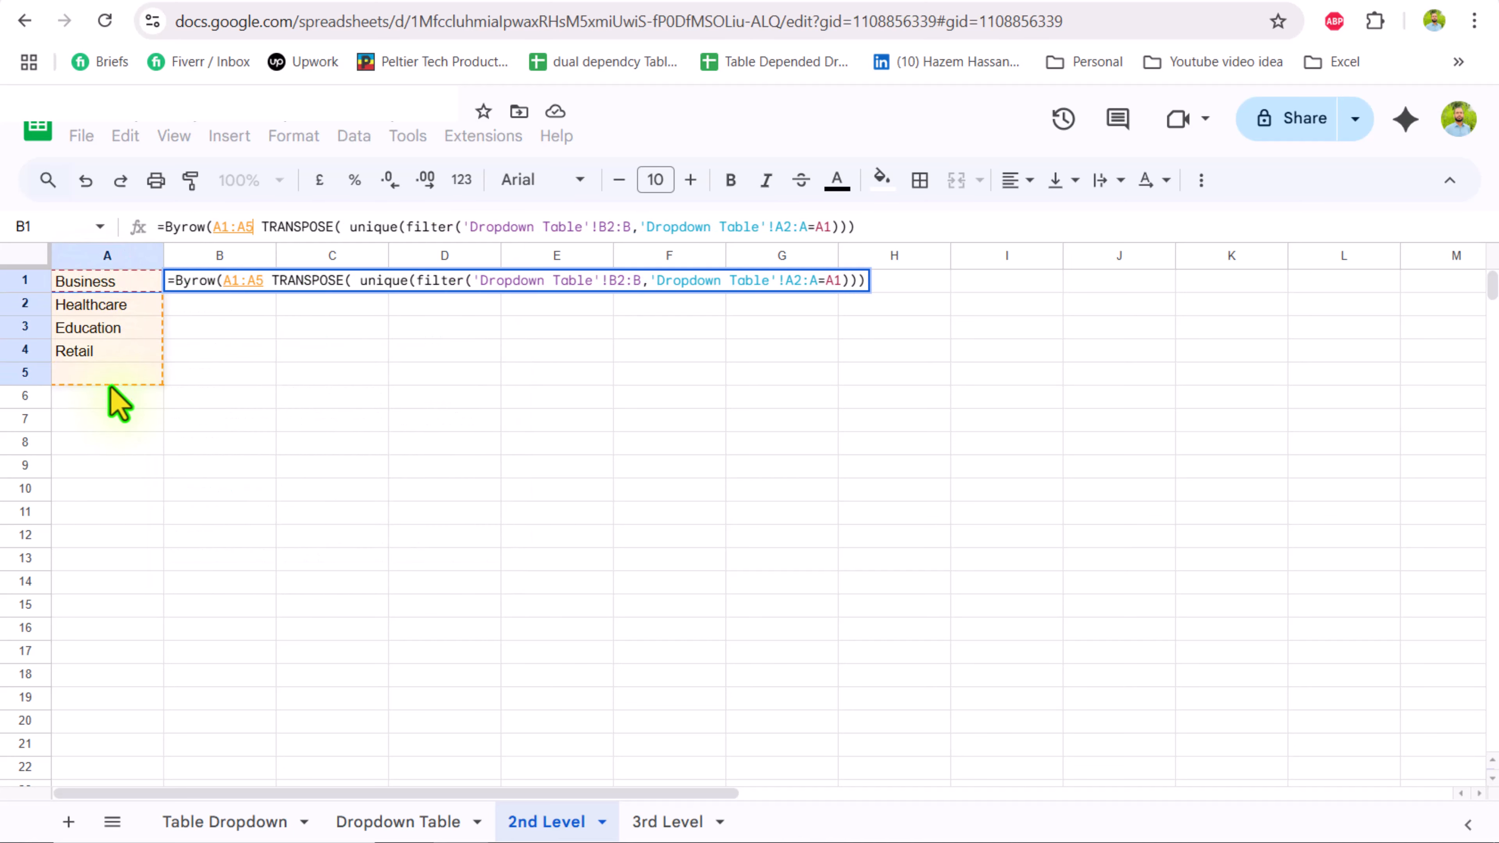
{"action": "key", "text": "BackSpace"}
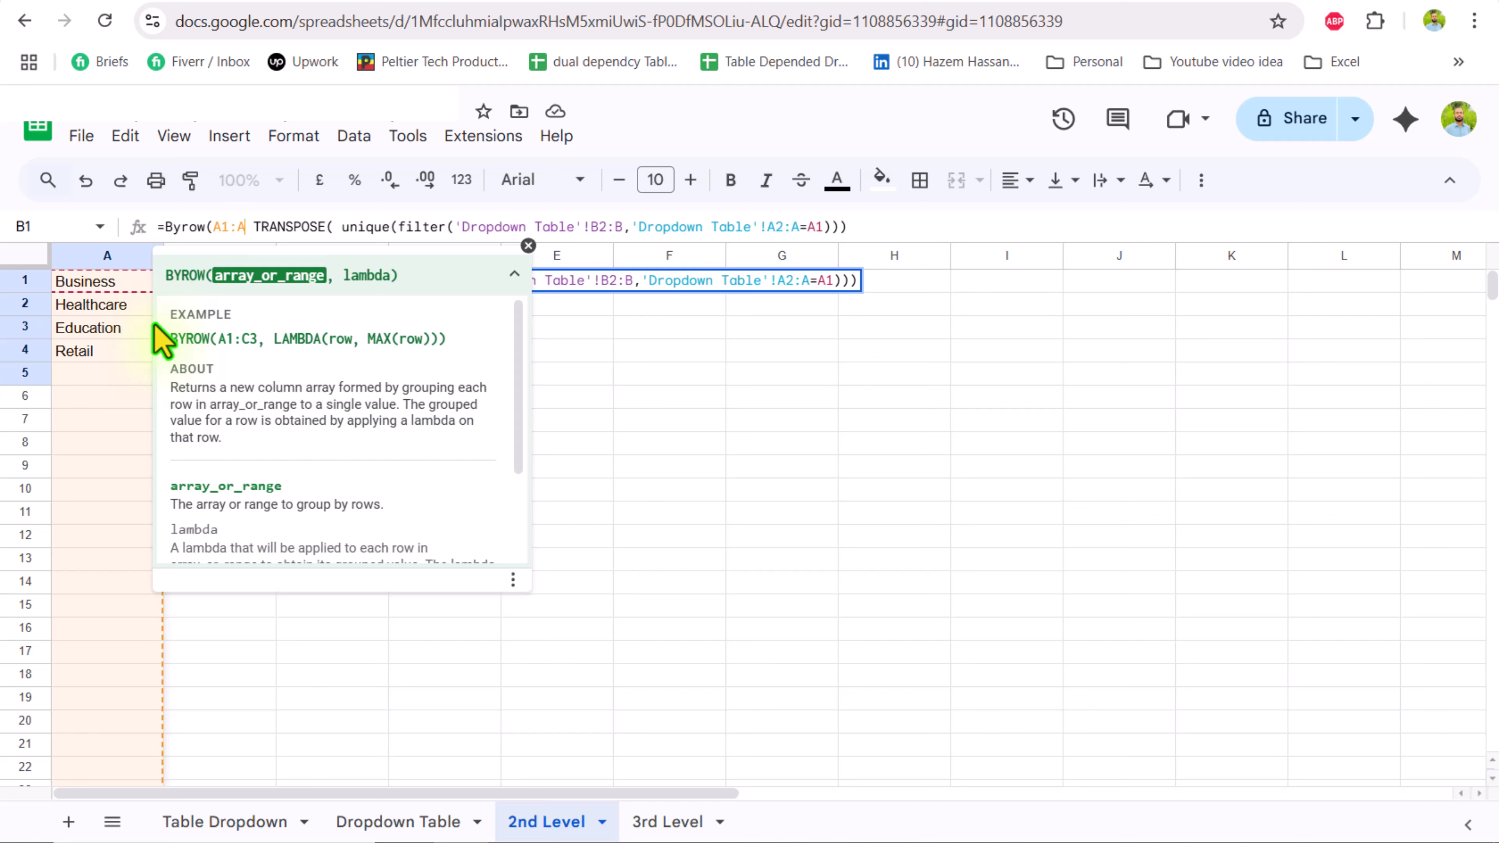
{"action": "type", "text": ","}
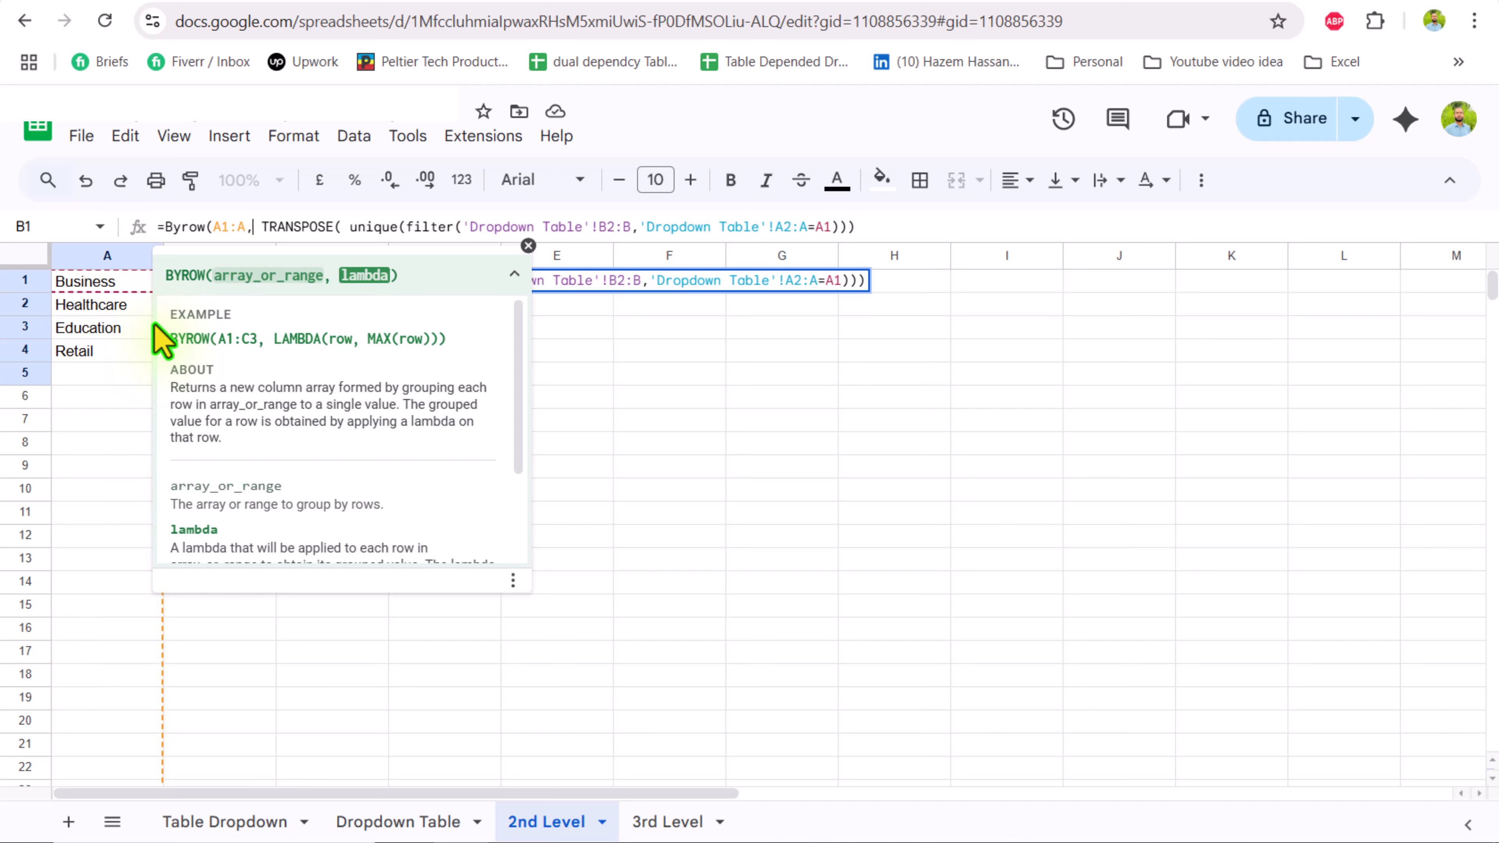
- Add a LAMBDA with the parameter x as the second BYROW argument, ahead of the TRANSPOSE expression
{"action": "type", "text": "Lambda"}
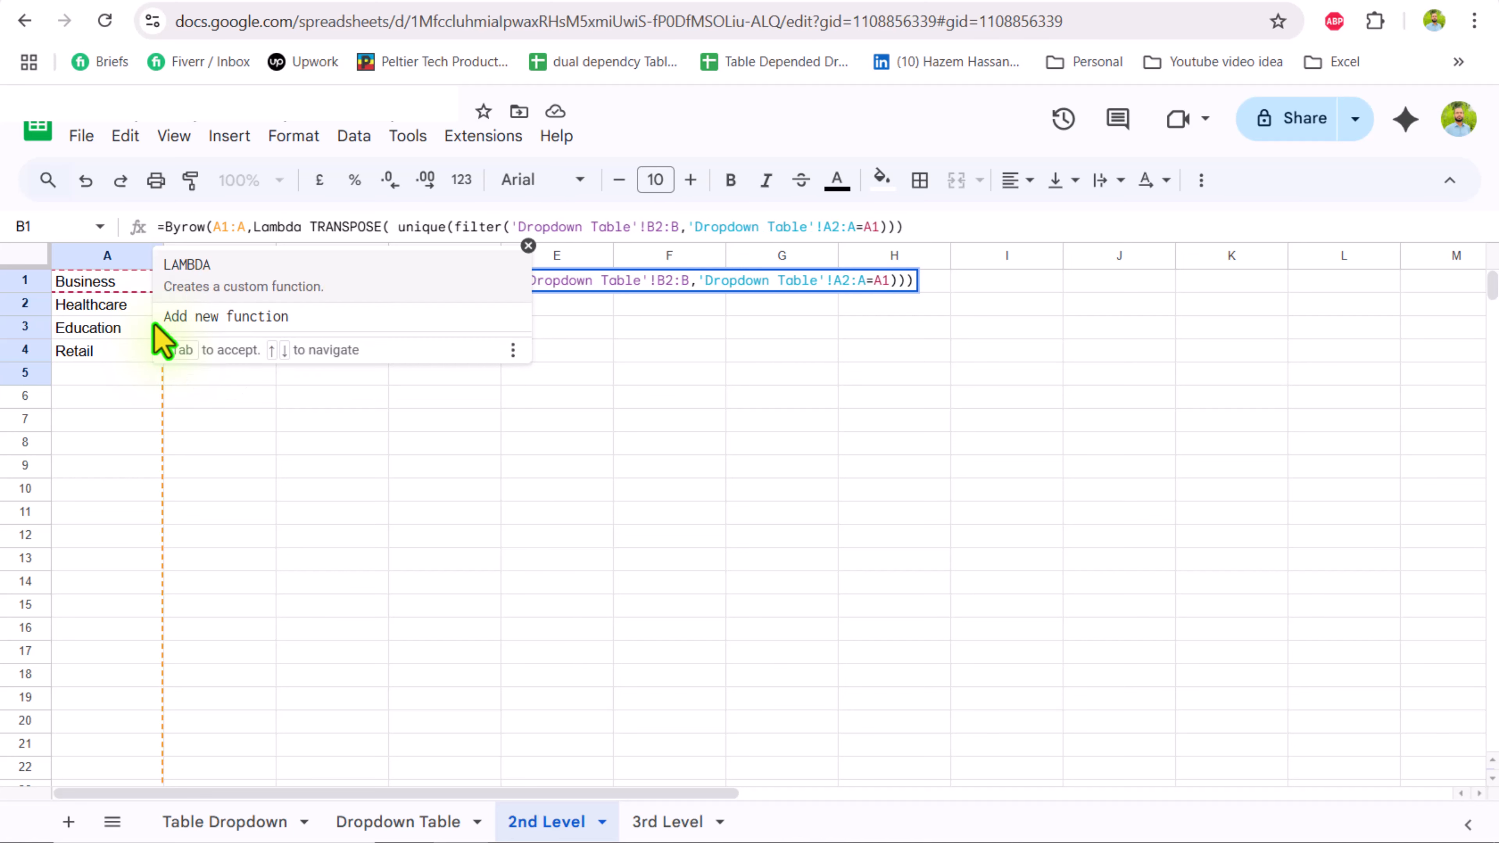
{"action": "type", "text": "("}
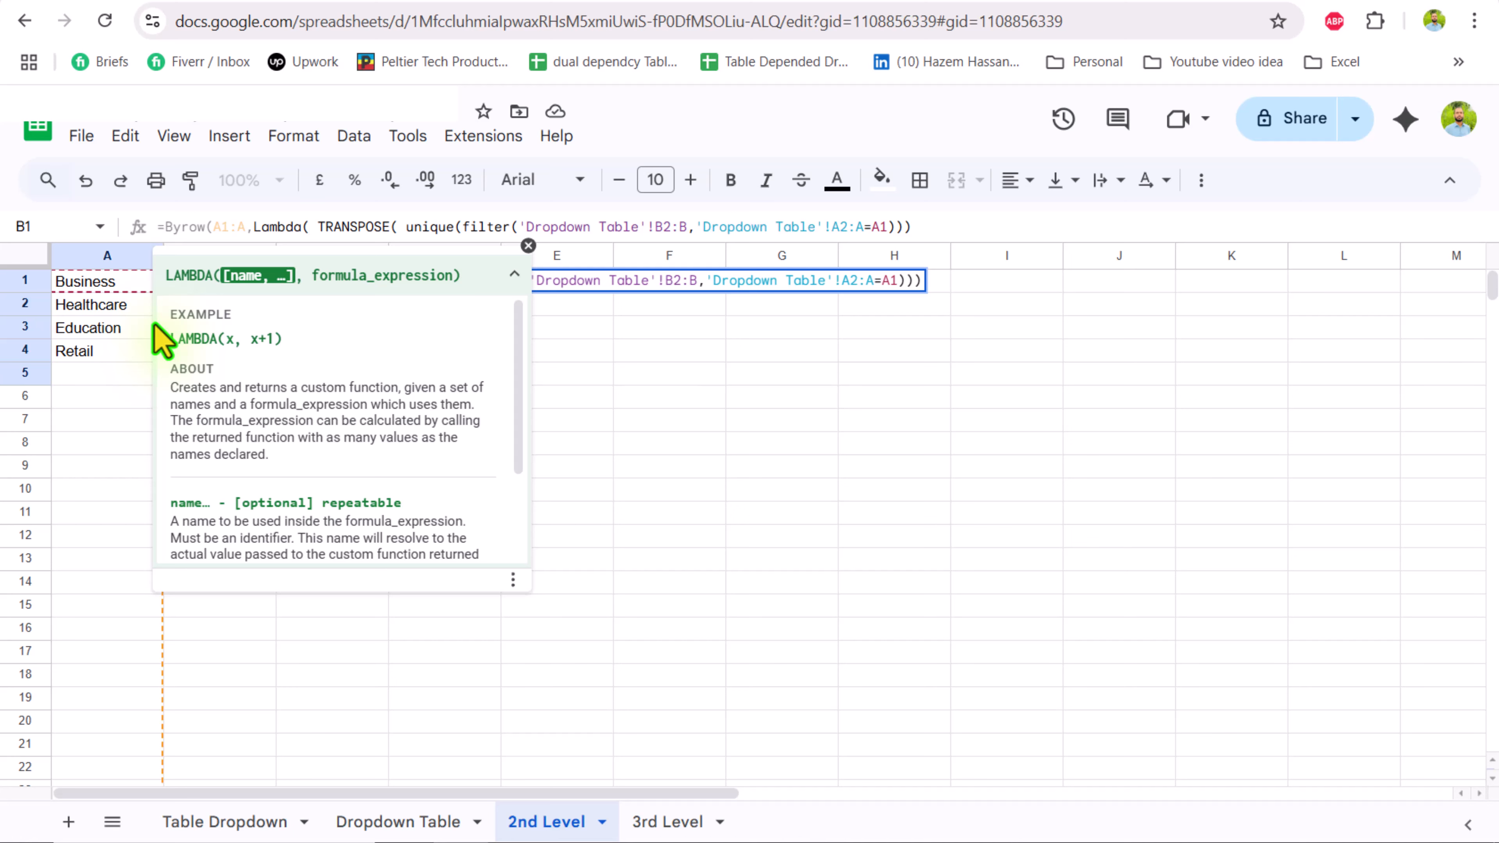
{"action": "type", "text": "x,"}
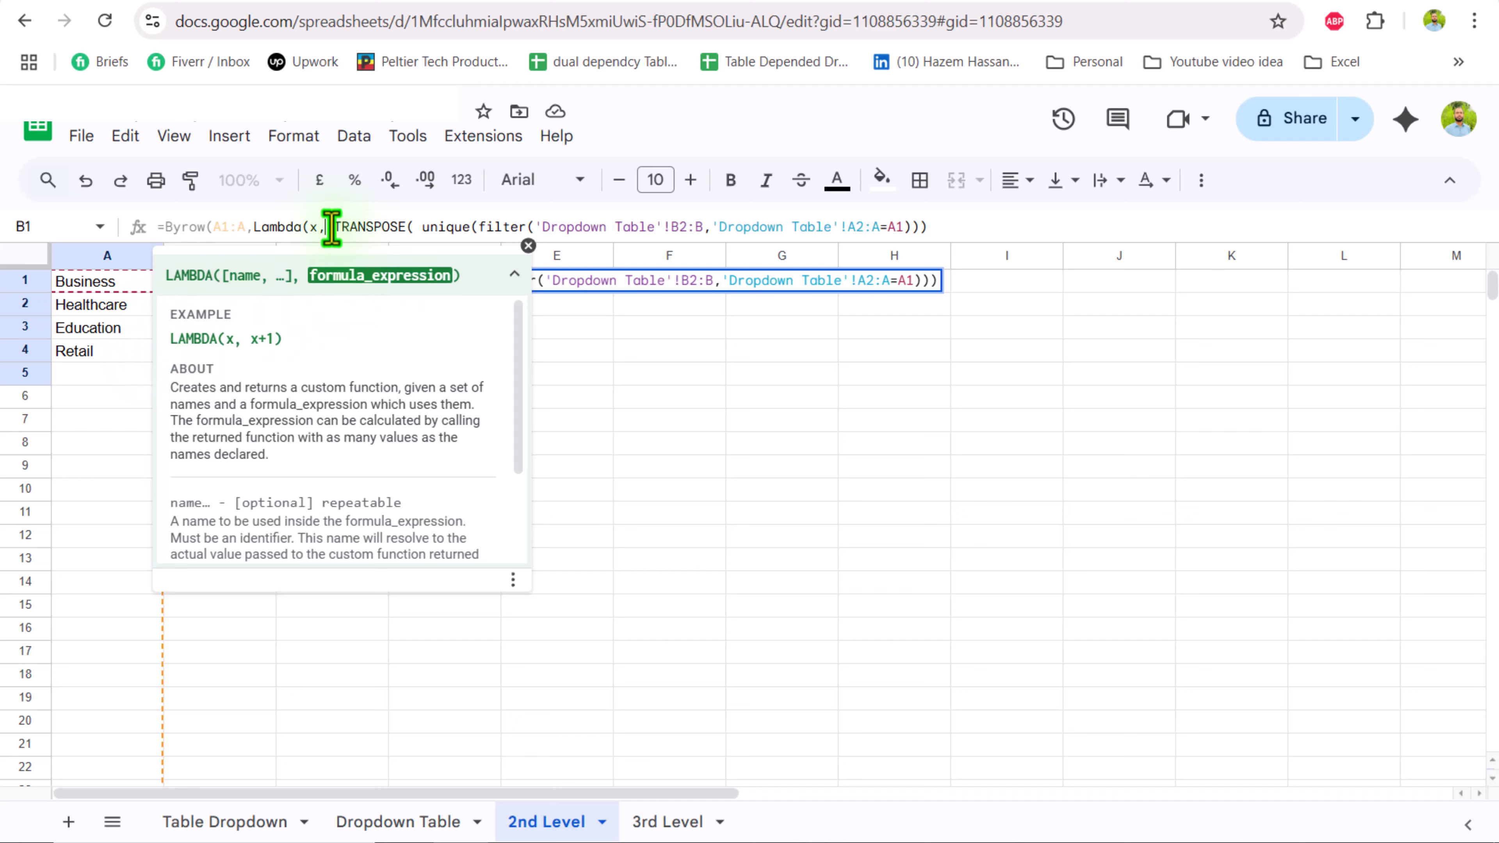
{"action": "left_click_drag", "start_coordinate": [330, 227], "coordinate": [1004, 227]}
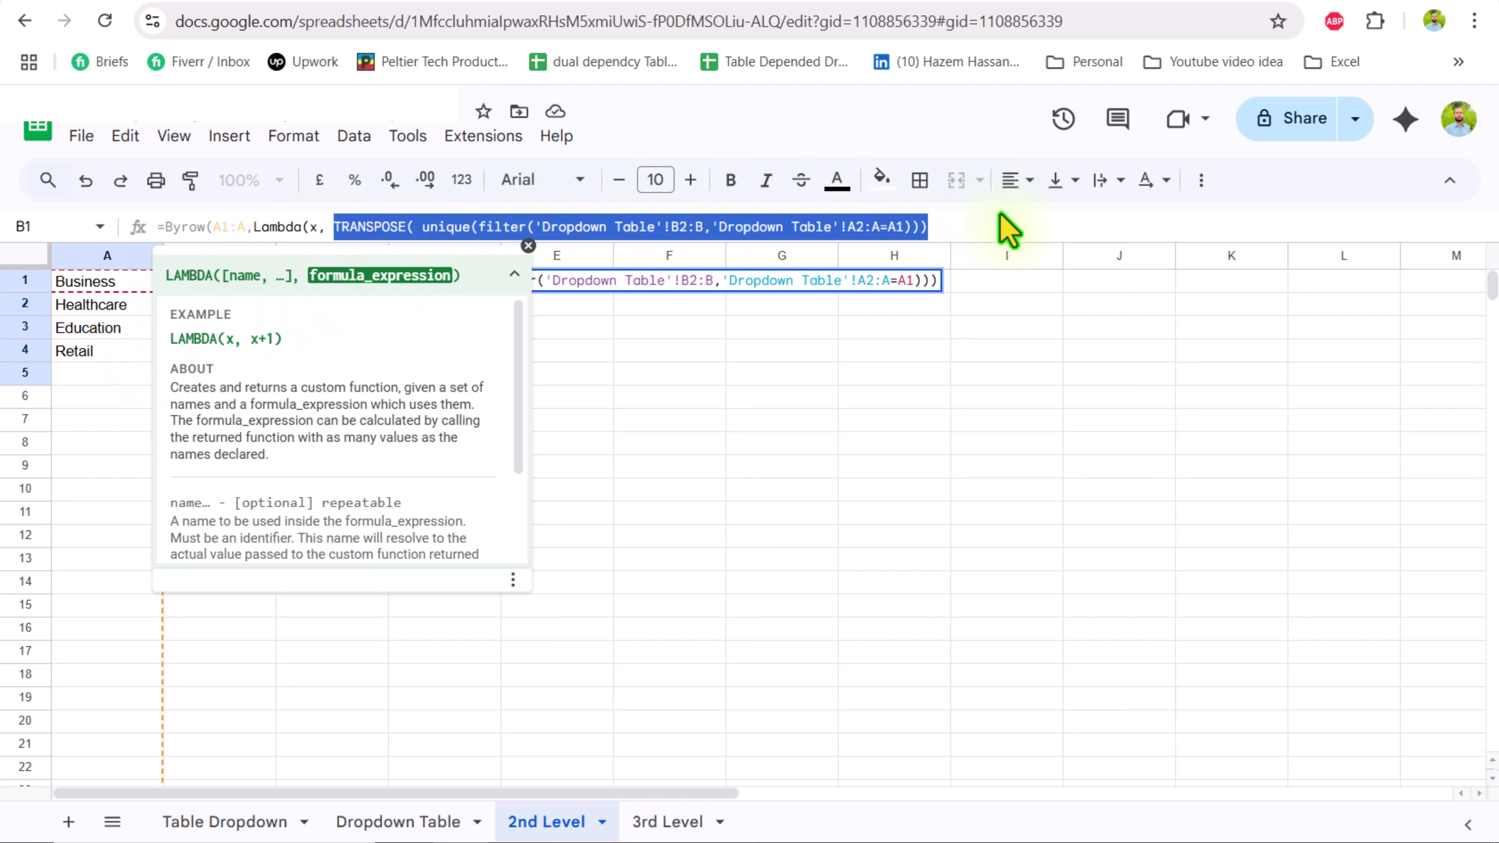
{"action": "left_click", "coordinate": [959, 228]}
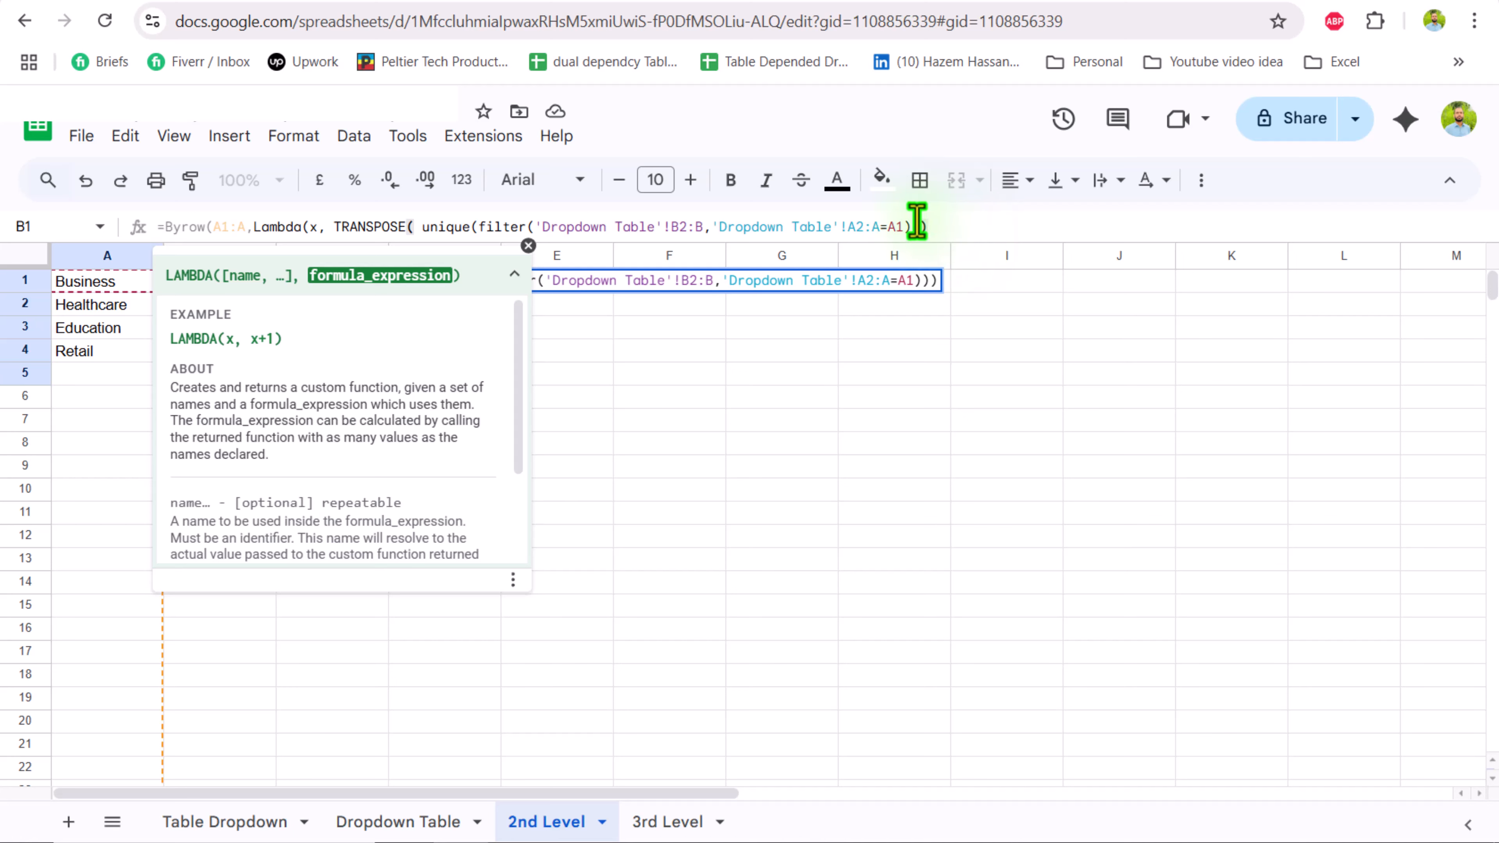
- Replace A1 in the FILTER condition with x, close the LAMBDA and BYROW parentheses, and commit the formula
{"action": "double_click", "coordinate": [892, 227]}
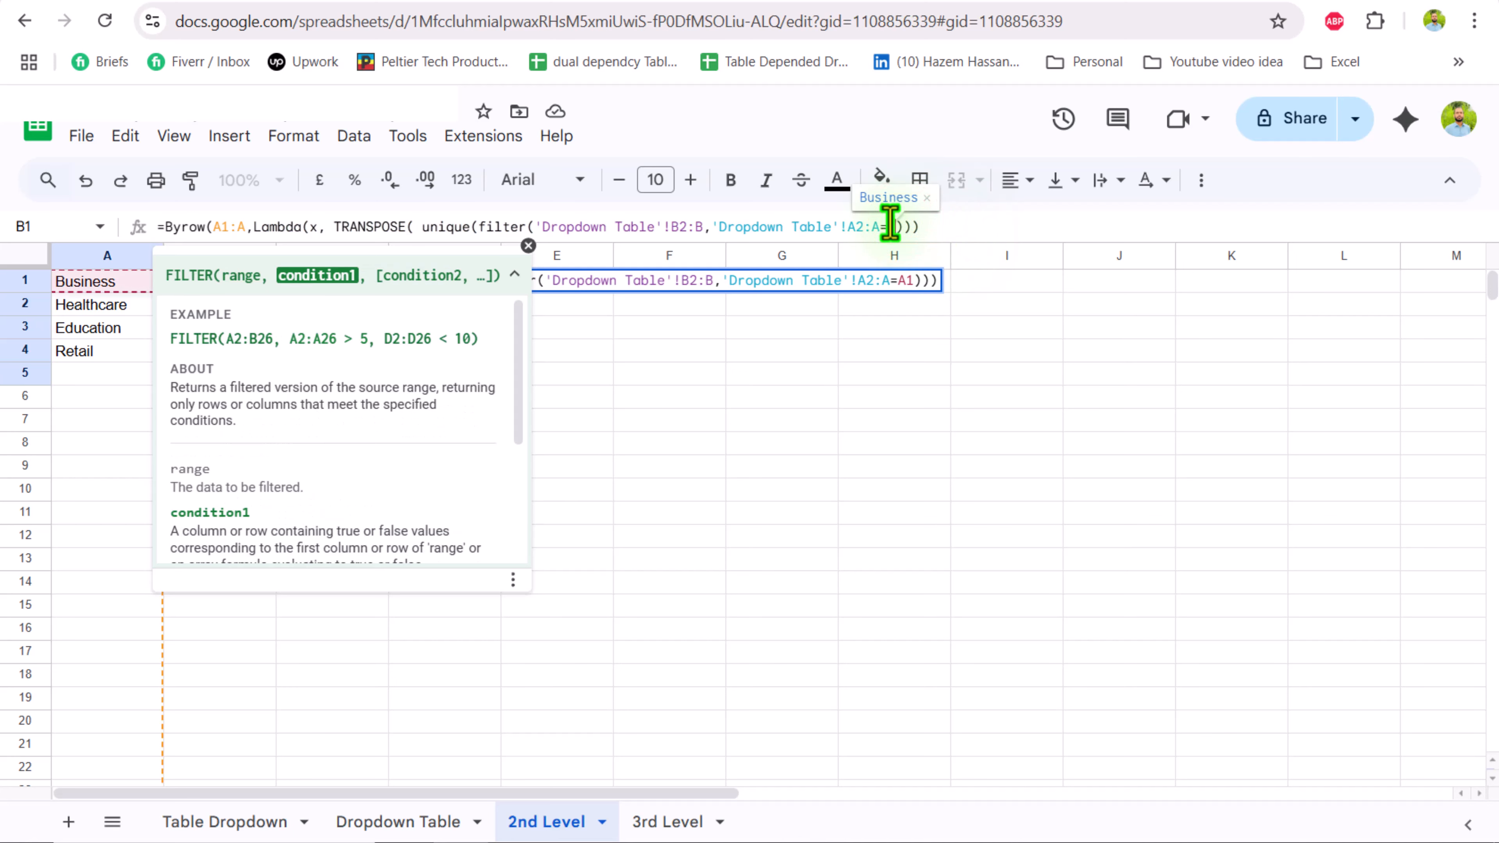
{"action": "type", "text": "x"}
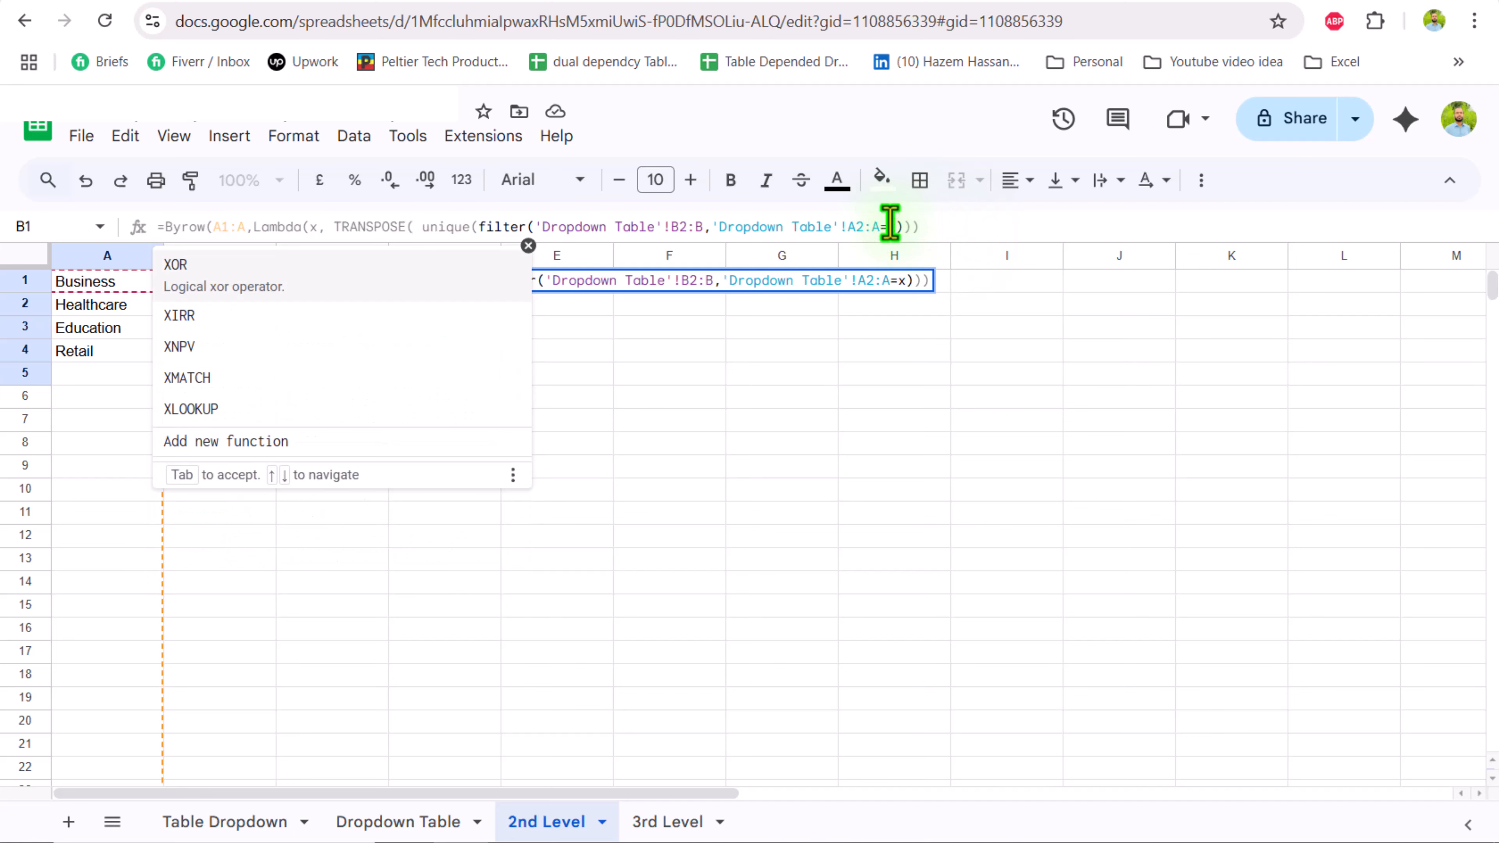
{"action": "left_click", "coordinate": [939, 225]}
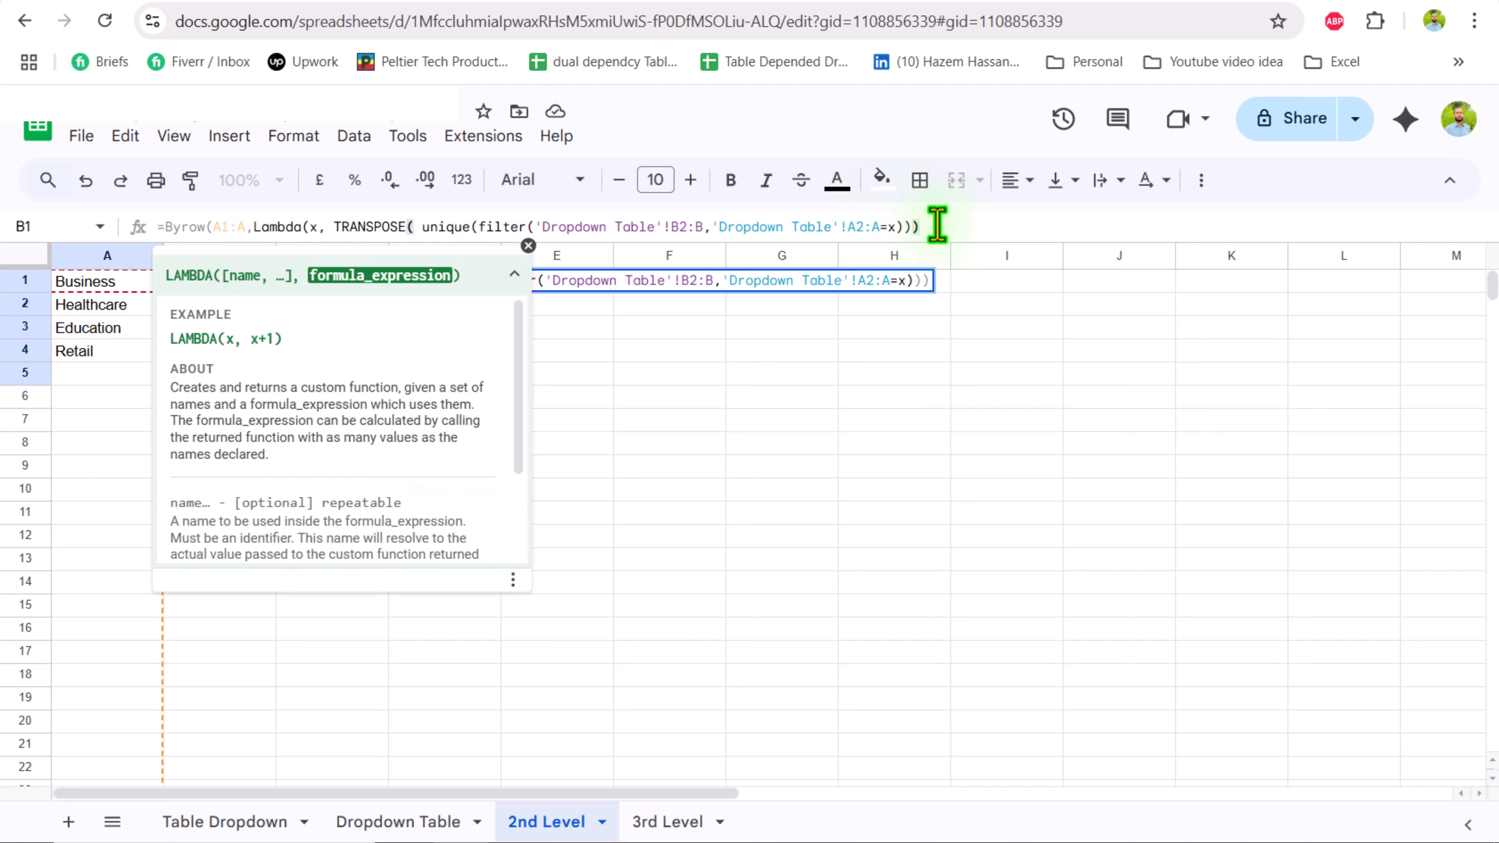
{"action": "type", "text": "))"}
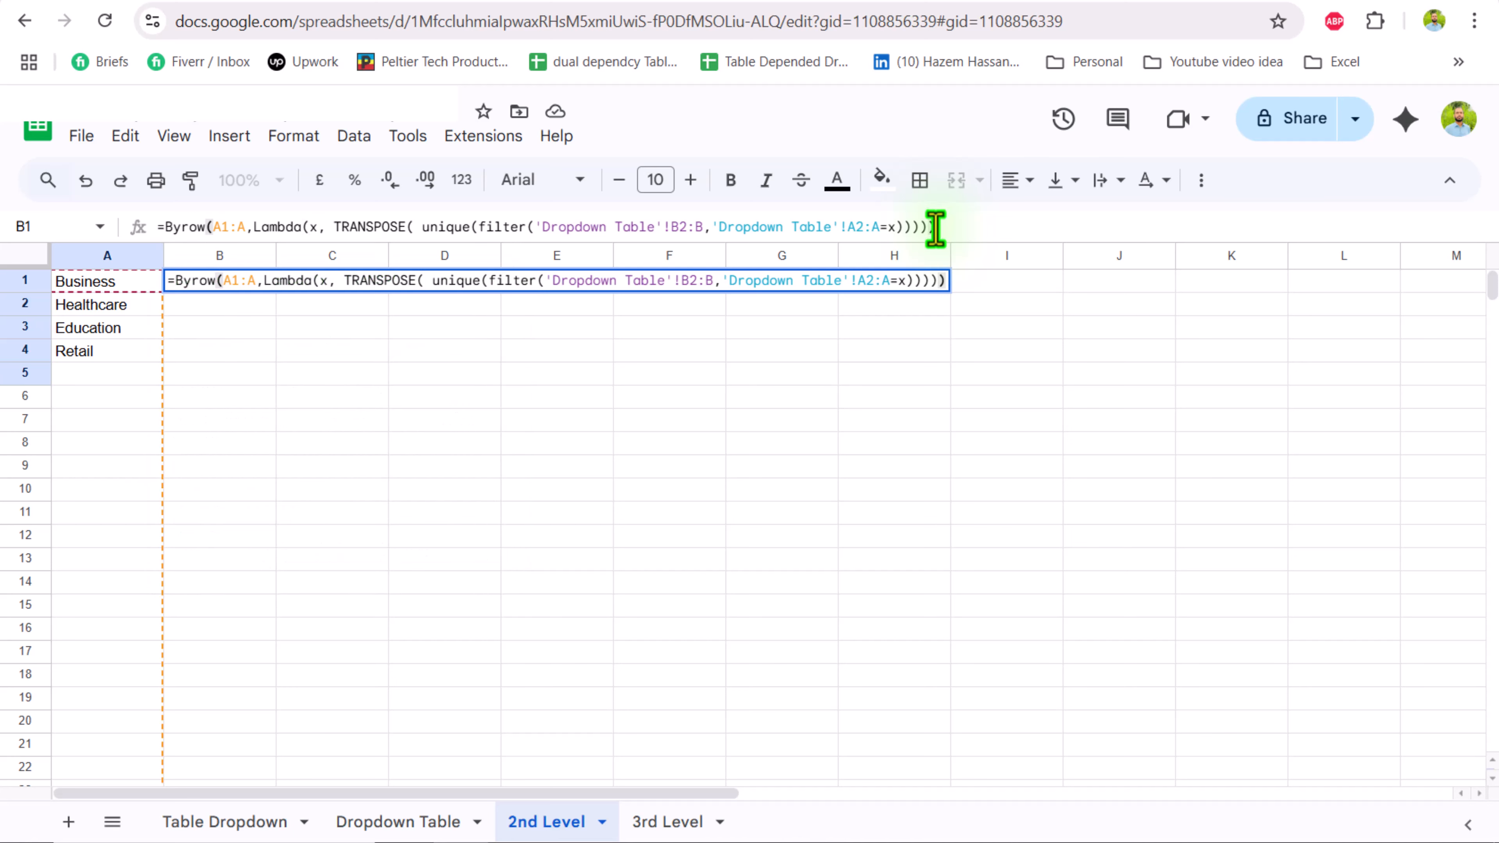
{"action": "key", "text": "Return"}
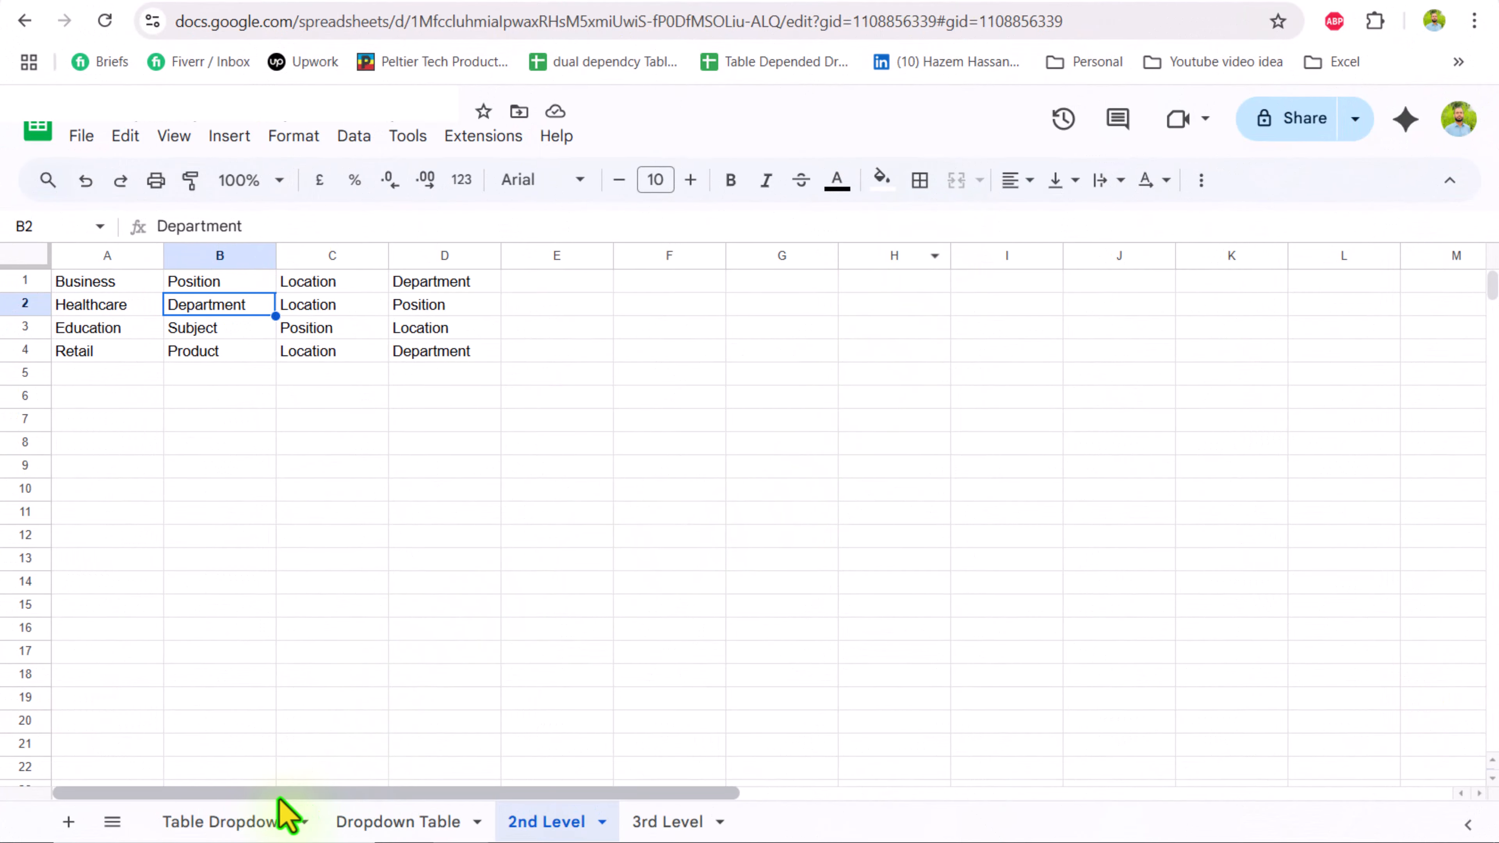
- Change the Type column of Table1 on the Table Dropdown sheet to a drop-down sourced from a range
{"action": "left_click", "coordinate": [251, 821]}
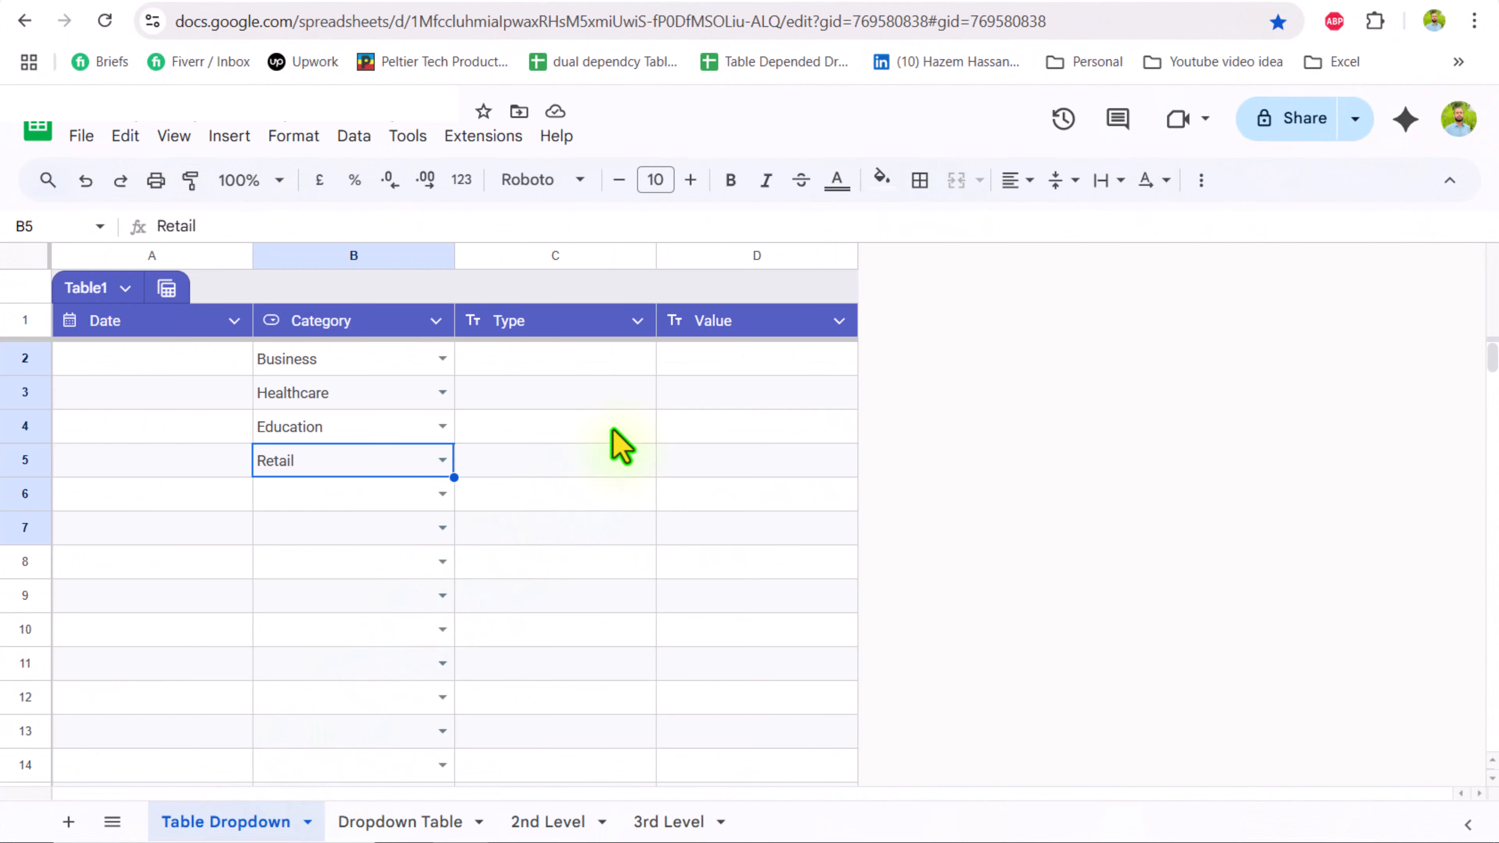
{"action": "left_click", "coordinate": [638, 322]}
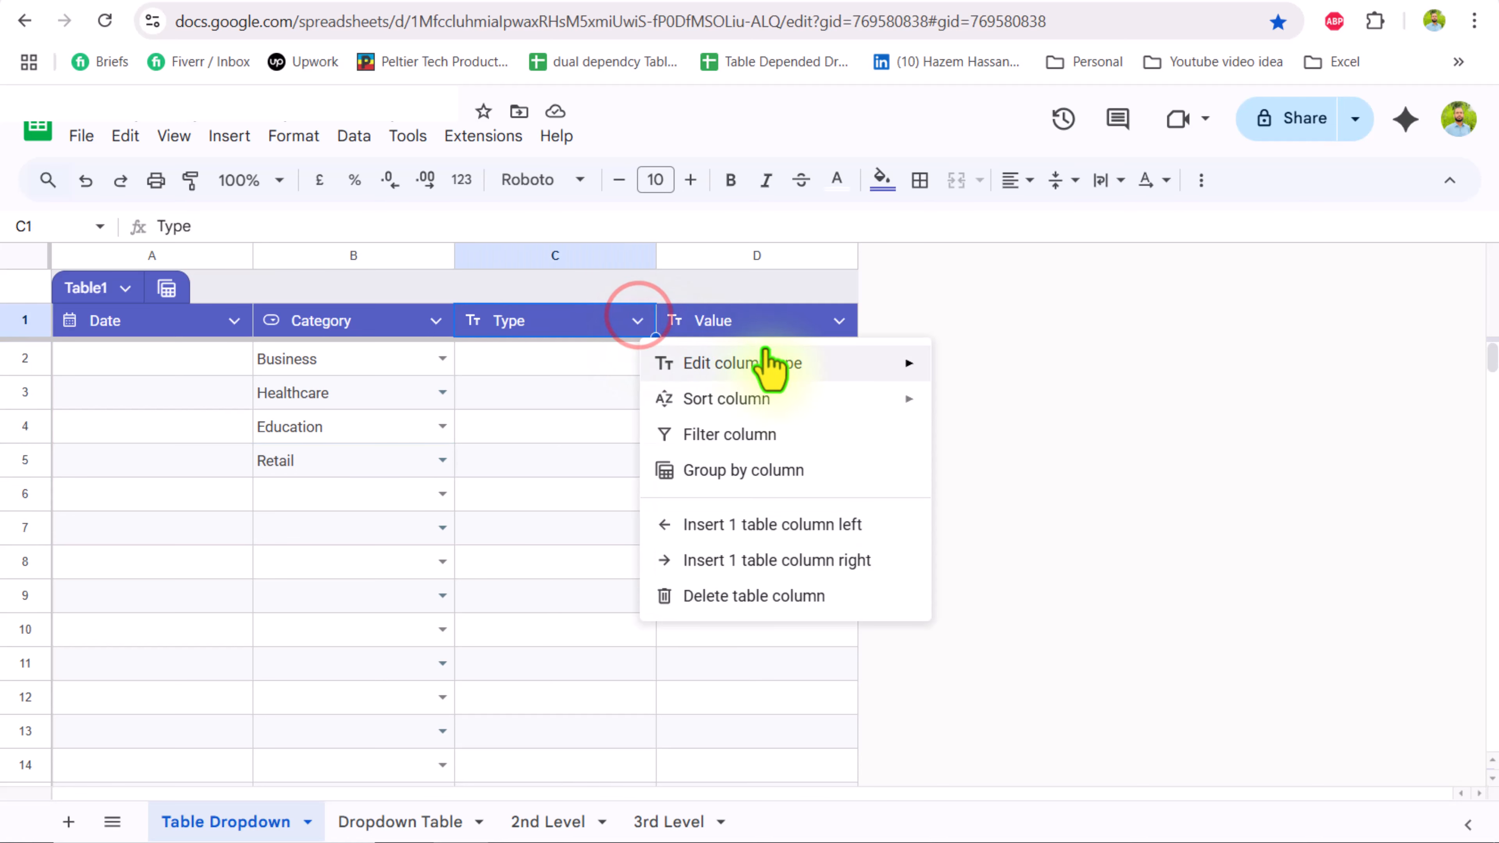
{"action": "mouse_move", "coordinate": [826, 369]}
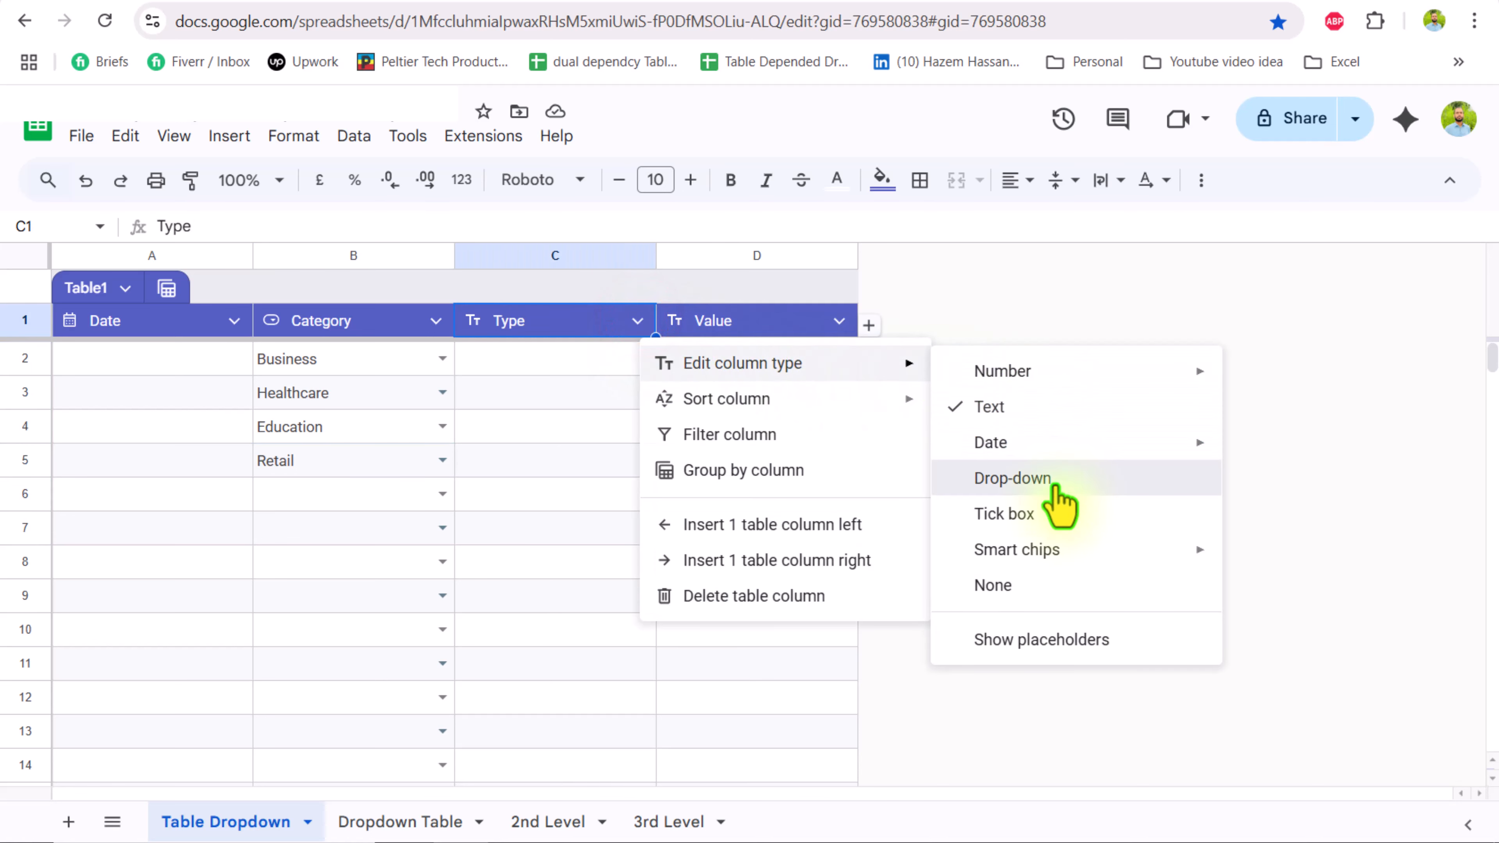
{"action": "left_click", "coordinate": [1057, 480]}
{"action": "left_click", "coordinate": [1348, 420]}
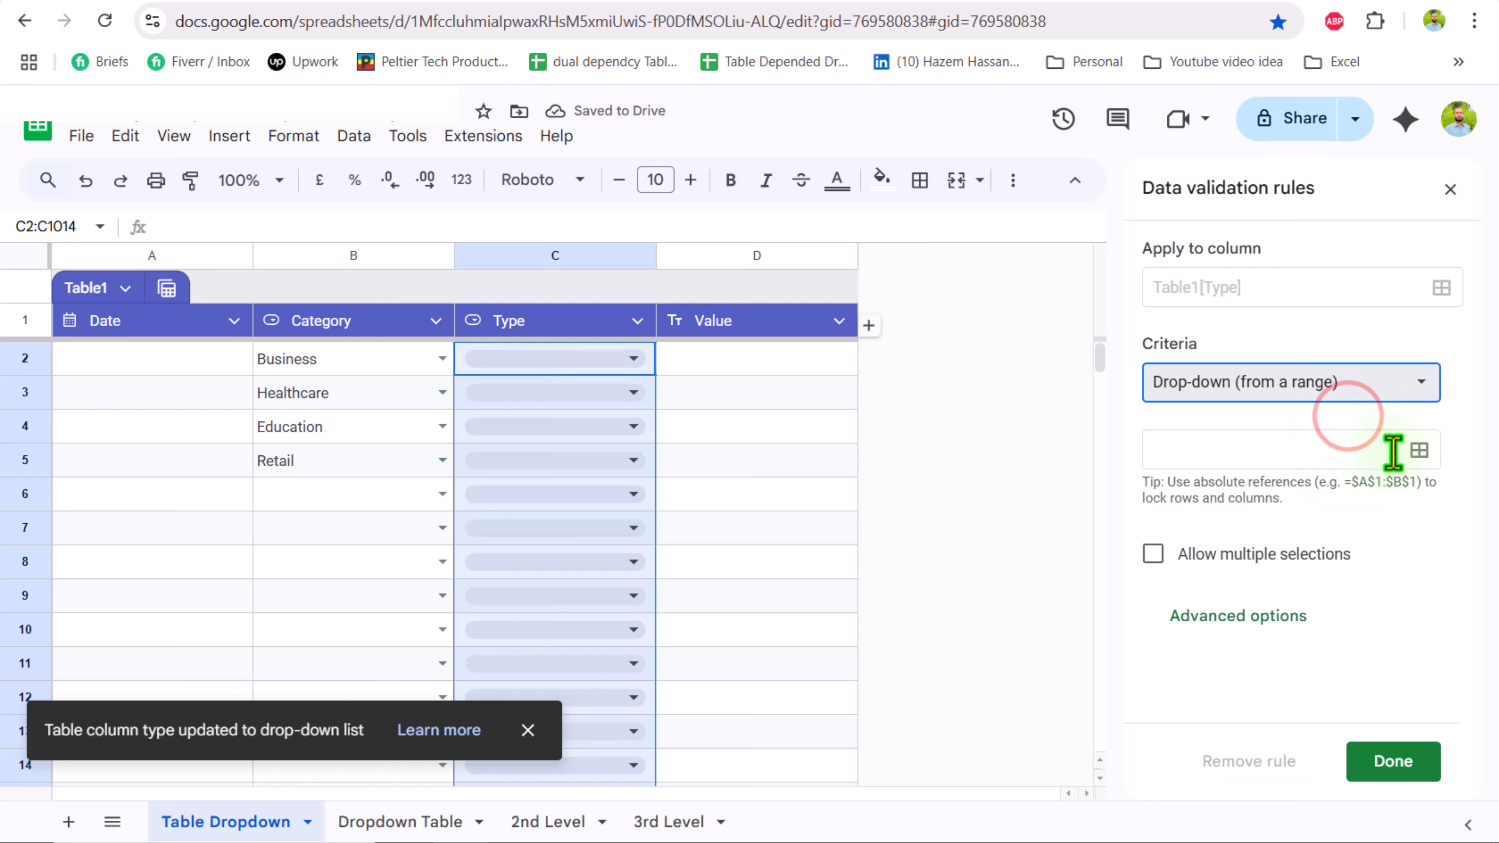
- Set the Type drop-down's source range to ='2nd Level'!B1:1
{"action": "left_click", "coordinate": [1417, 452]}
{"action": "left_click", "coordinate": [838, 454]}
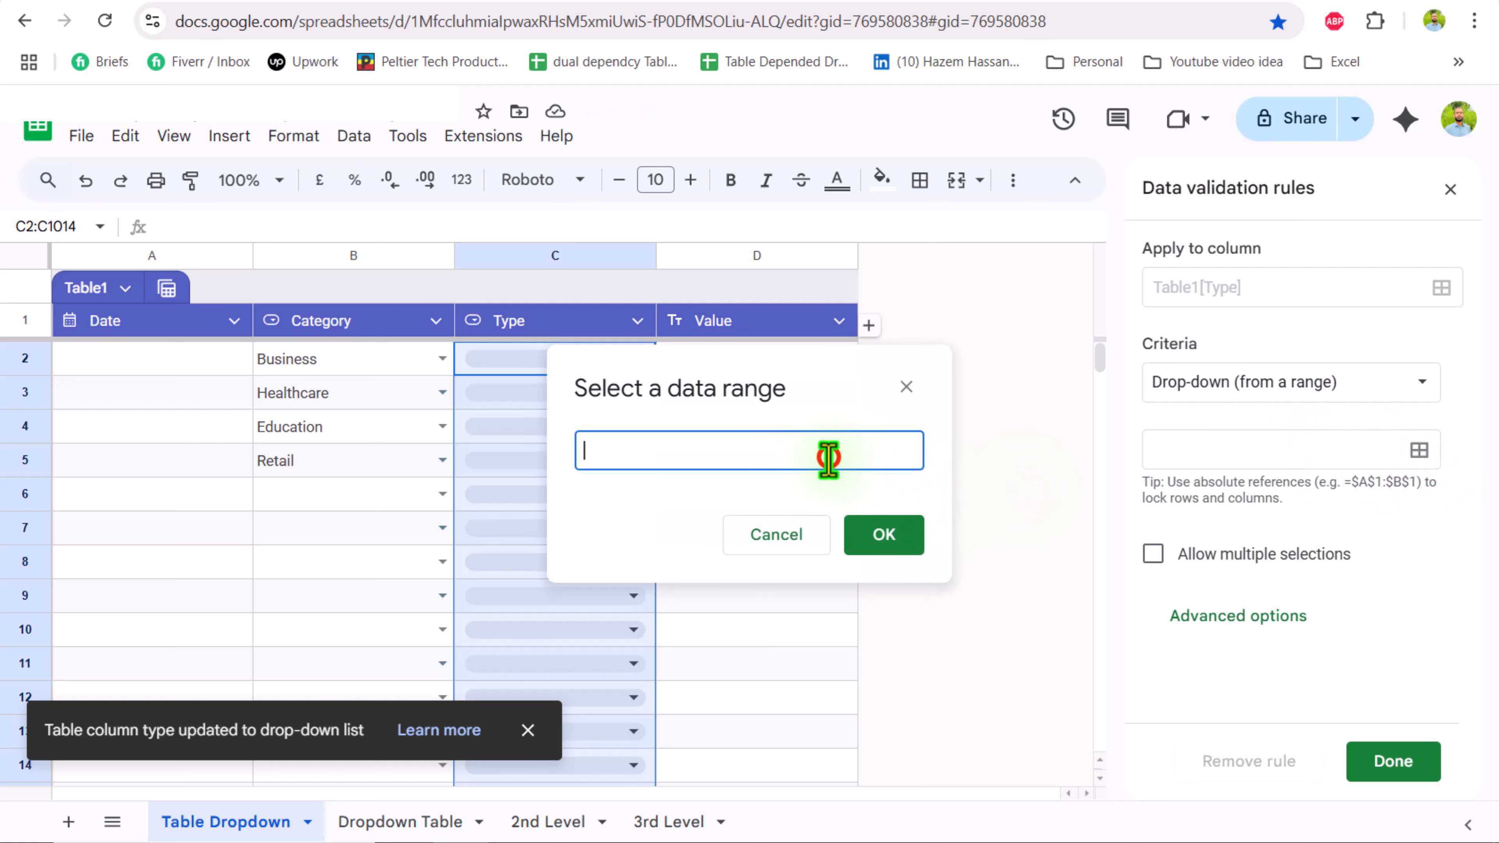
{"action": "left_click", "coordinate": [551, 822]}
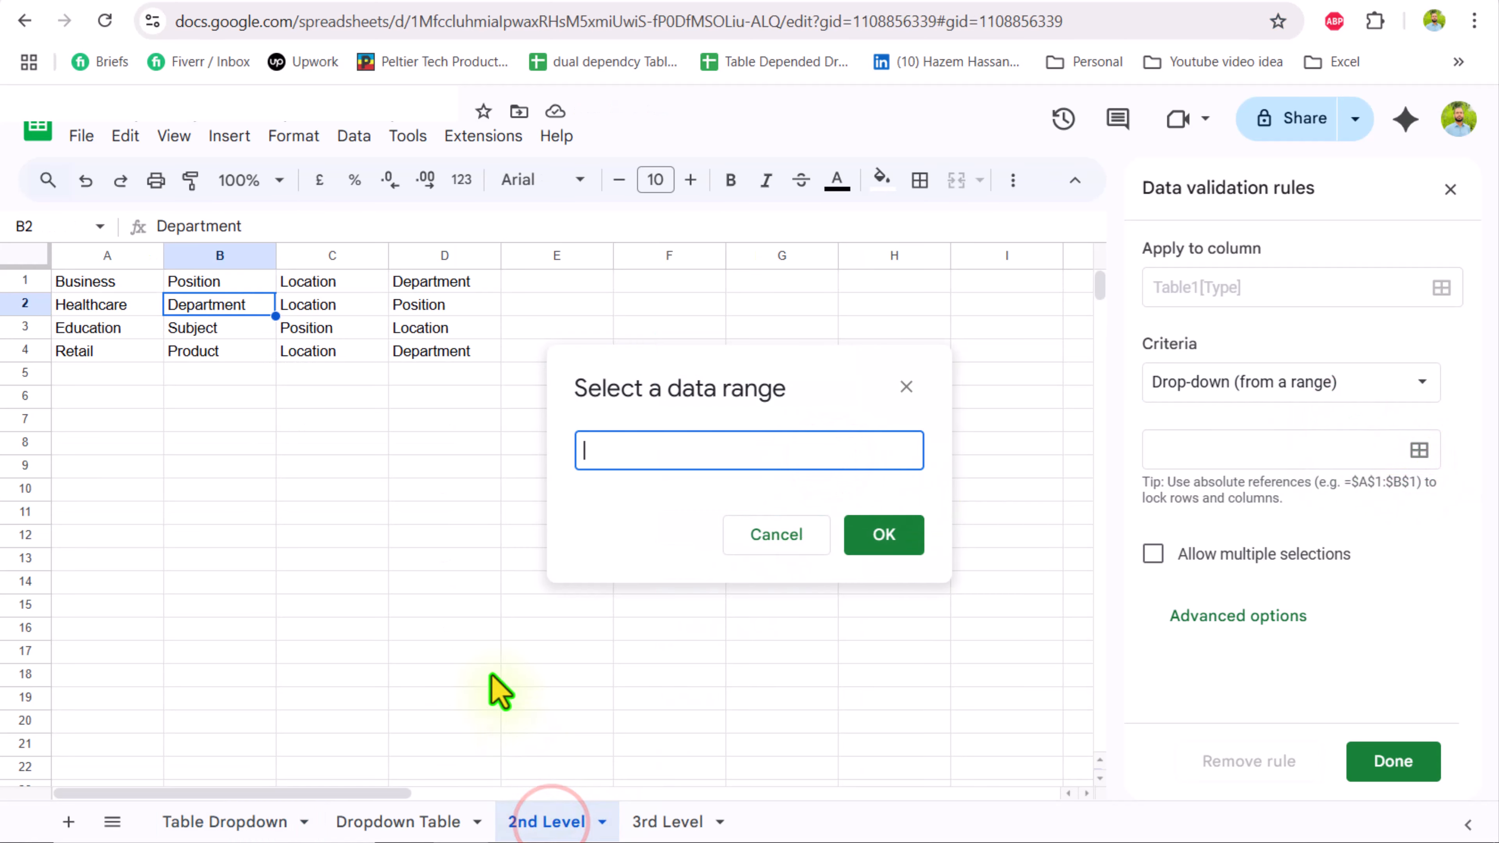
{"action": "left_click", "coordinate": [246, 281]}
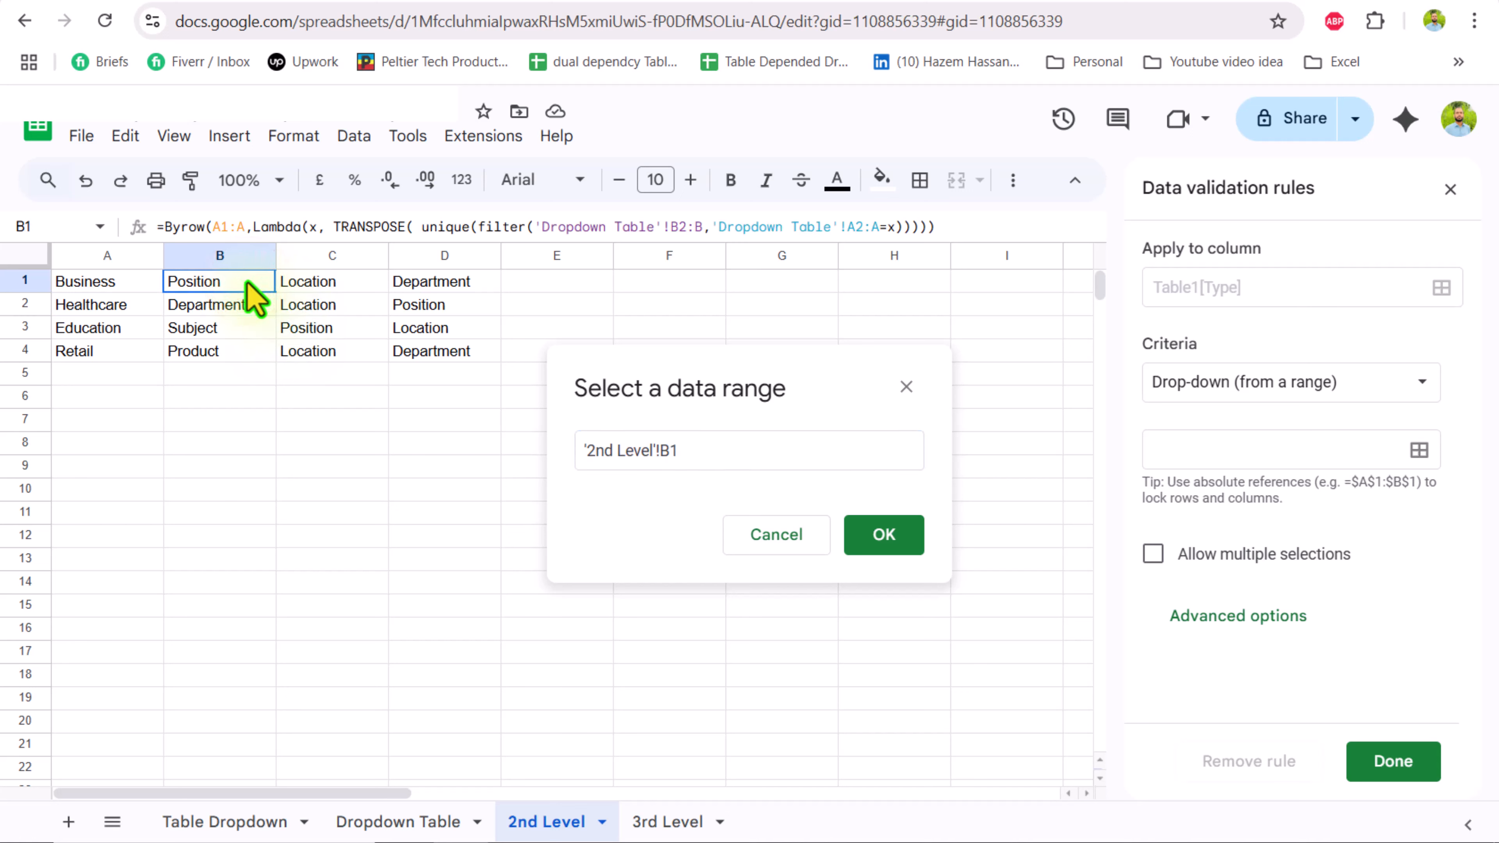
{"action": "left_click_drag", "start_coordinate": [247, 283], "coordinate": [620, 309]}
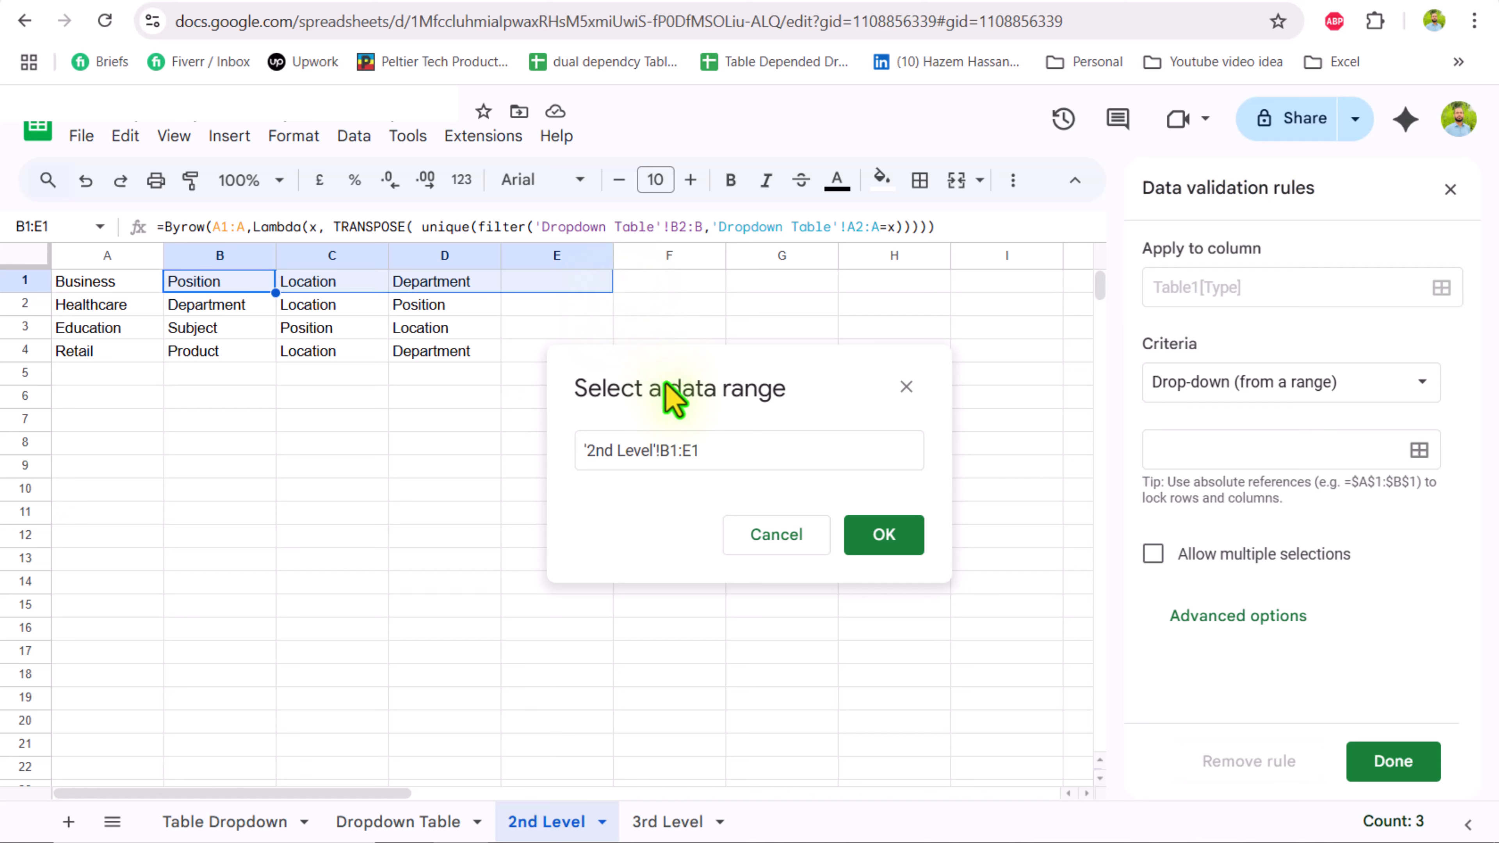
{"action": "left_click", "coordinate": [692, 451]}
{"action": "key", "text": "BackSpace"}
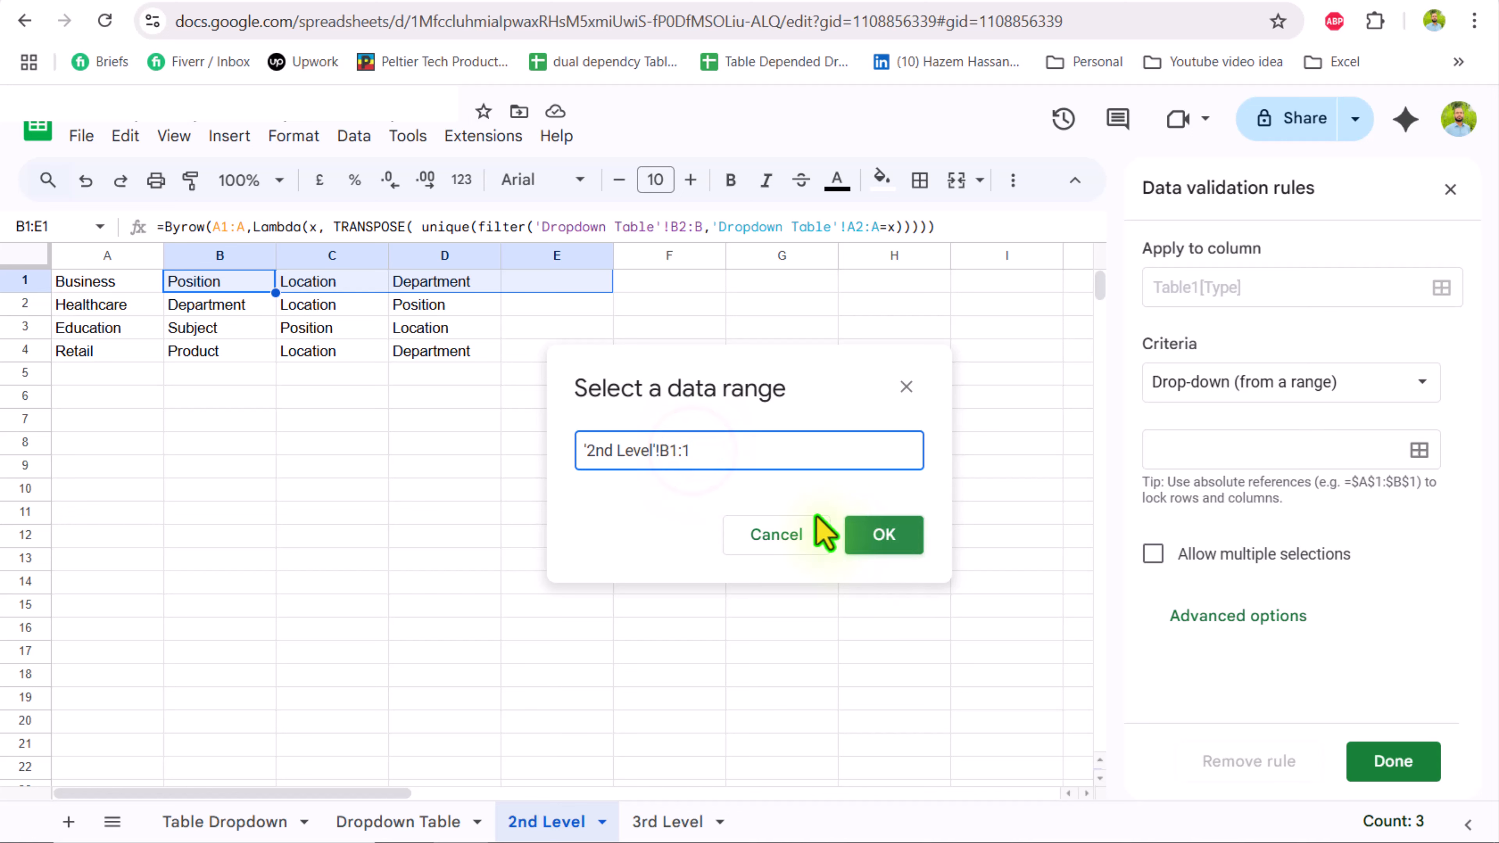
{"action": "left_click", "coordinate": [585, 451]}
{"action": "type", "text": "="}
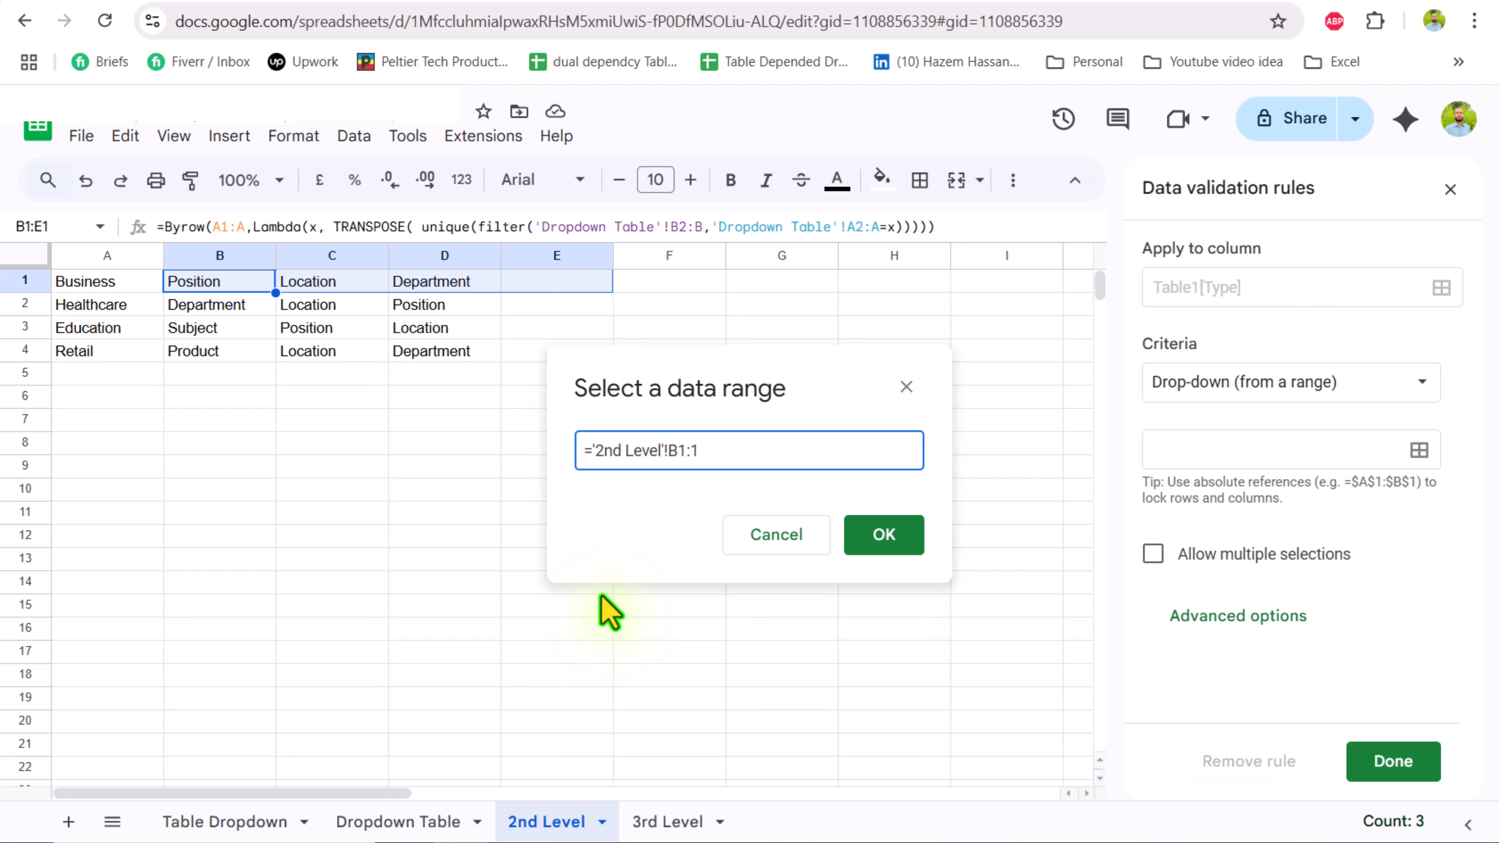
{"action": "left_click", "coordinate": [892, 537]}
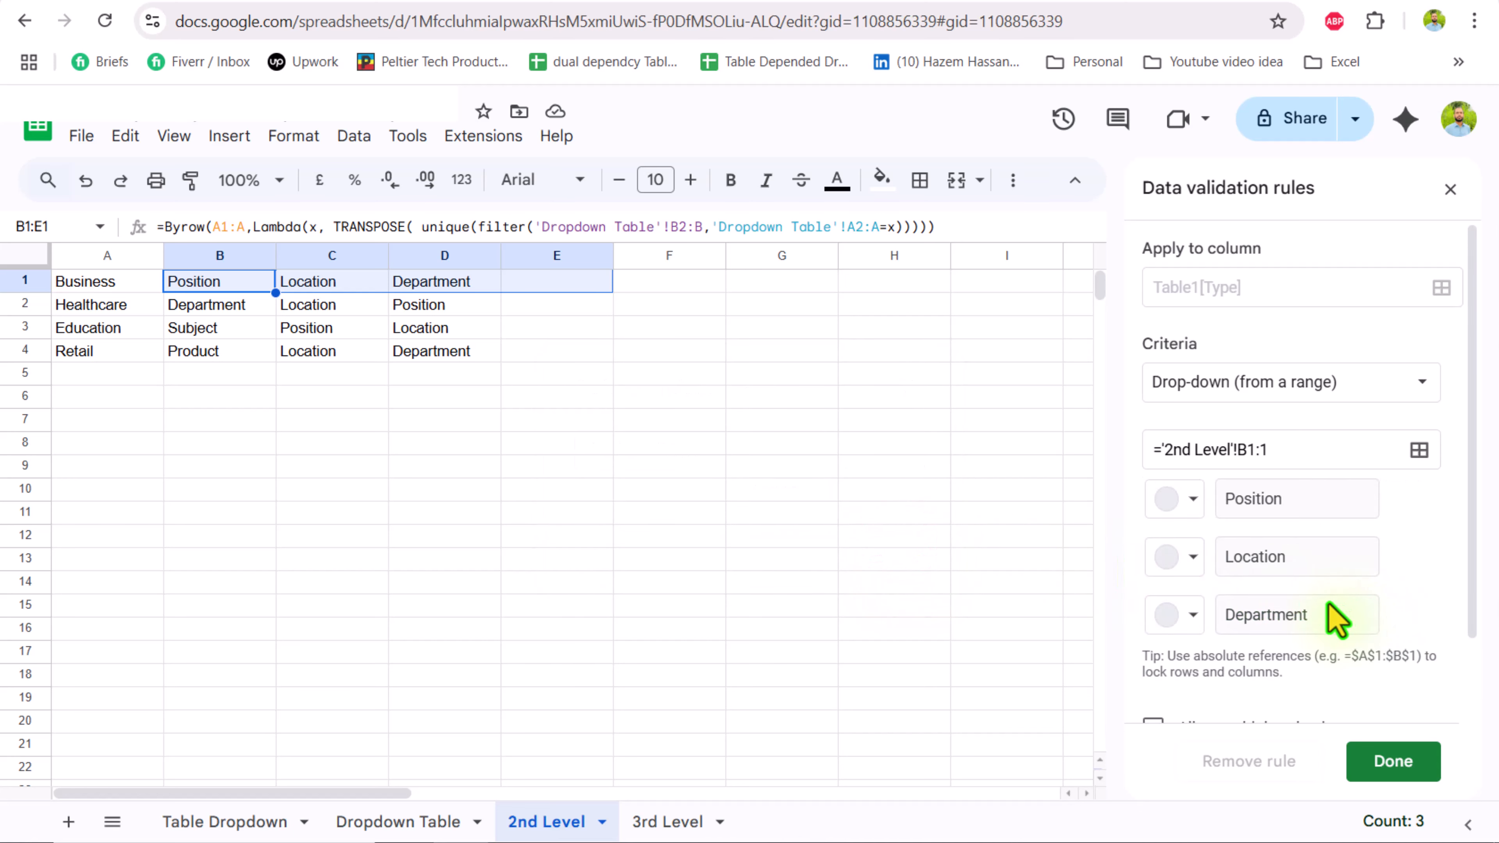
- Set the Type drop-down's display style to Arrow and save the validation rule
{"action": "scroll", "coordinate": [1330, 605], "scroll_direction": "down", "scroll_amount": 2}
{"action": "left_click", "coordinate": [1258, 703]}
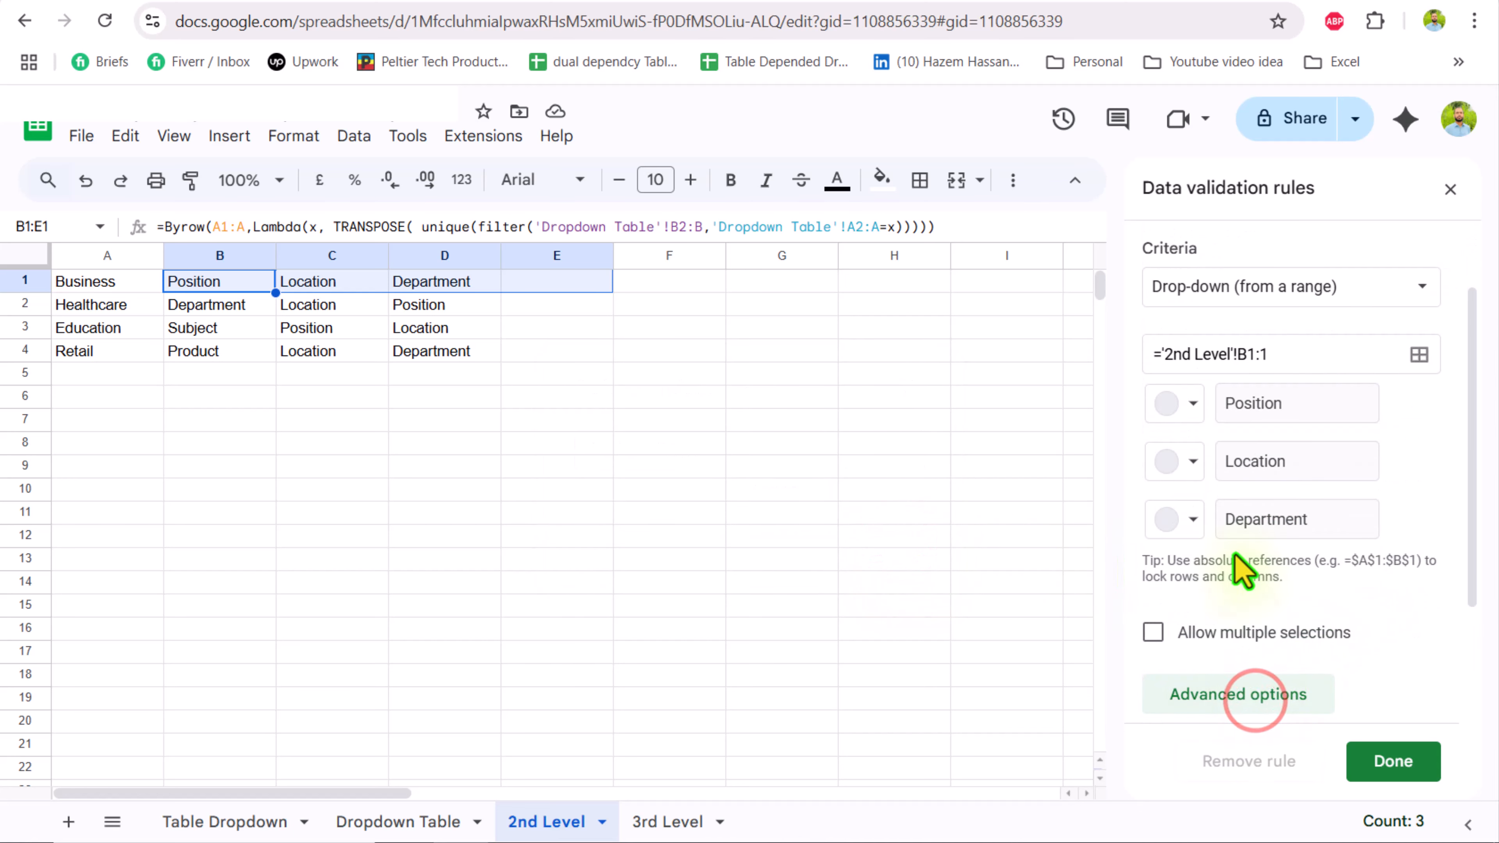
{"action": "left_click", "coordinate": [1215, 652]}
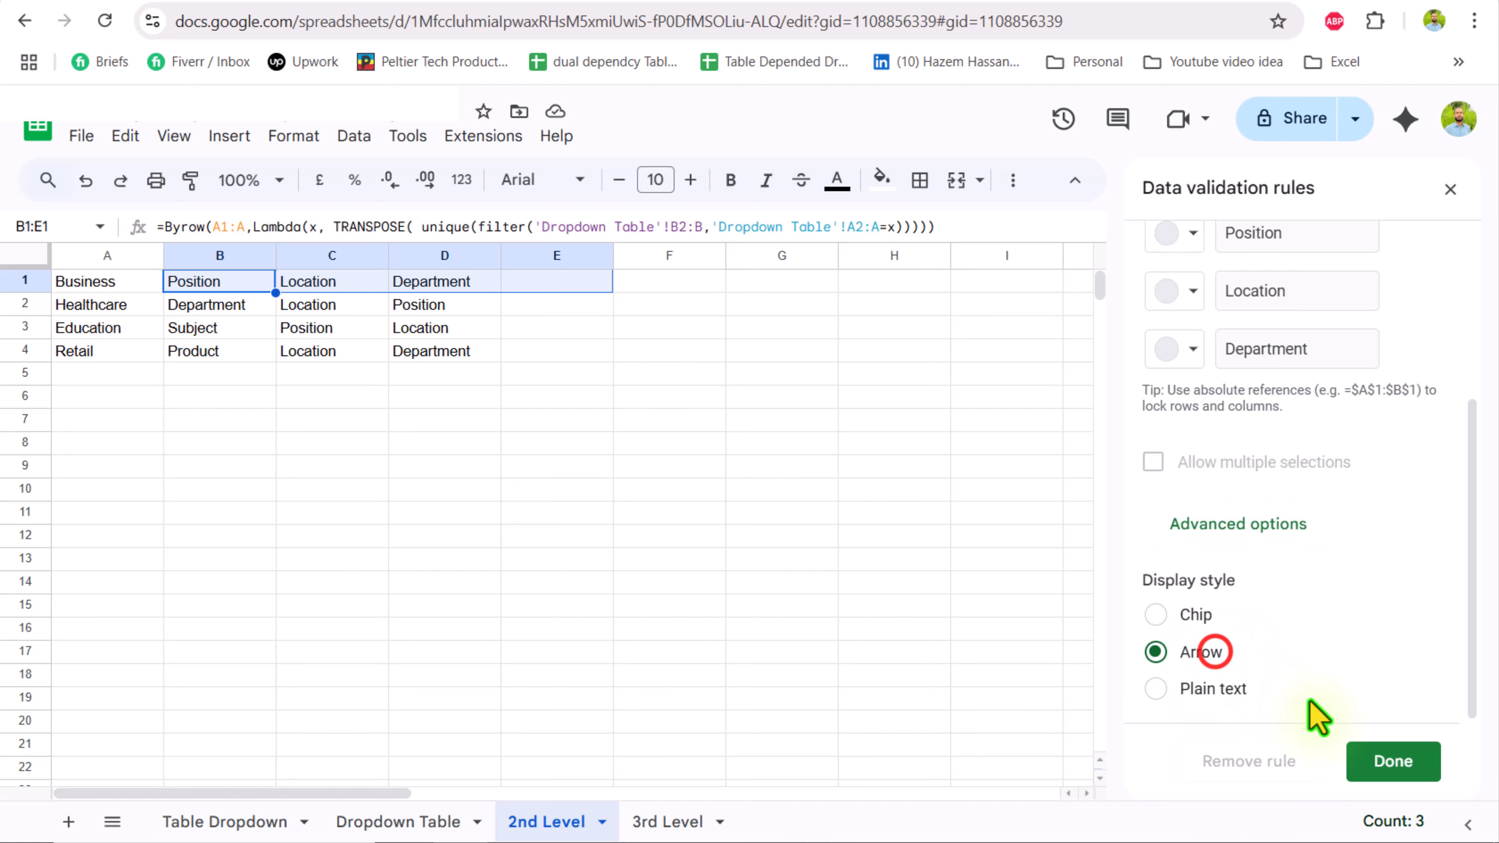
{"action": "left_click", "coordinate": [1393, 762]}
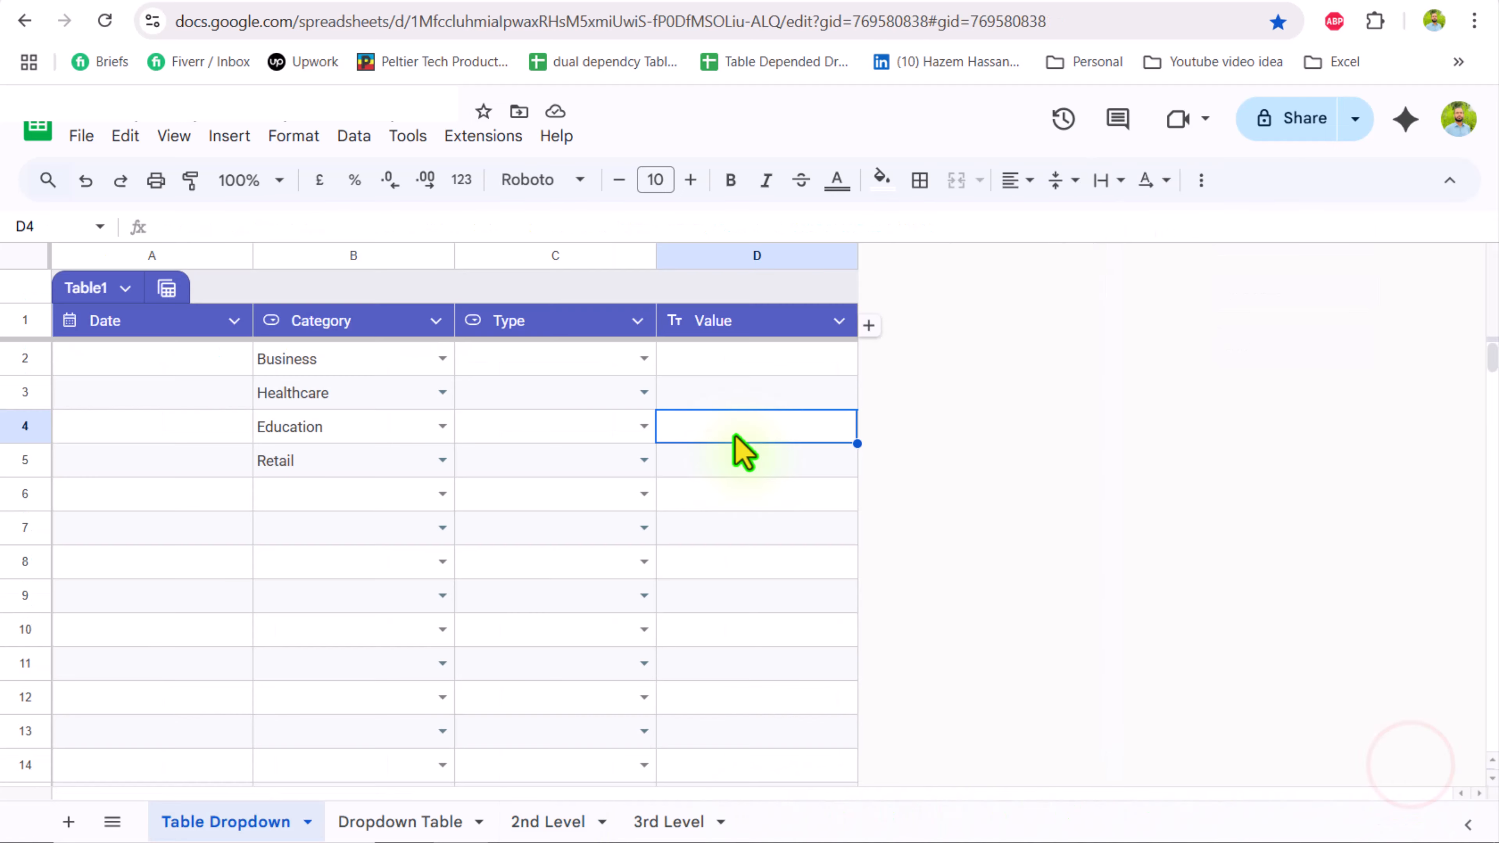
- Choose Location as the Type for Business, Position for Healthcare and Location for Education
{"action": "left_click", "coordinate": [644, 360]}
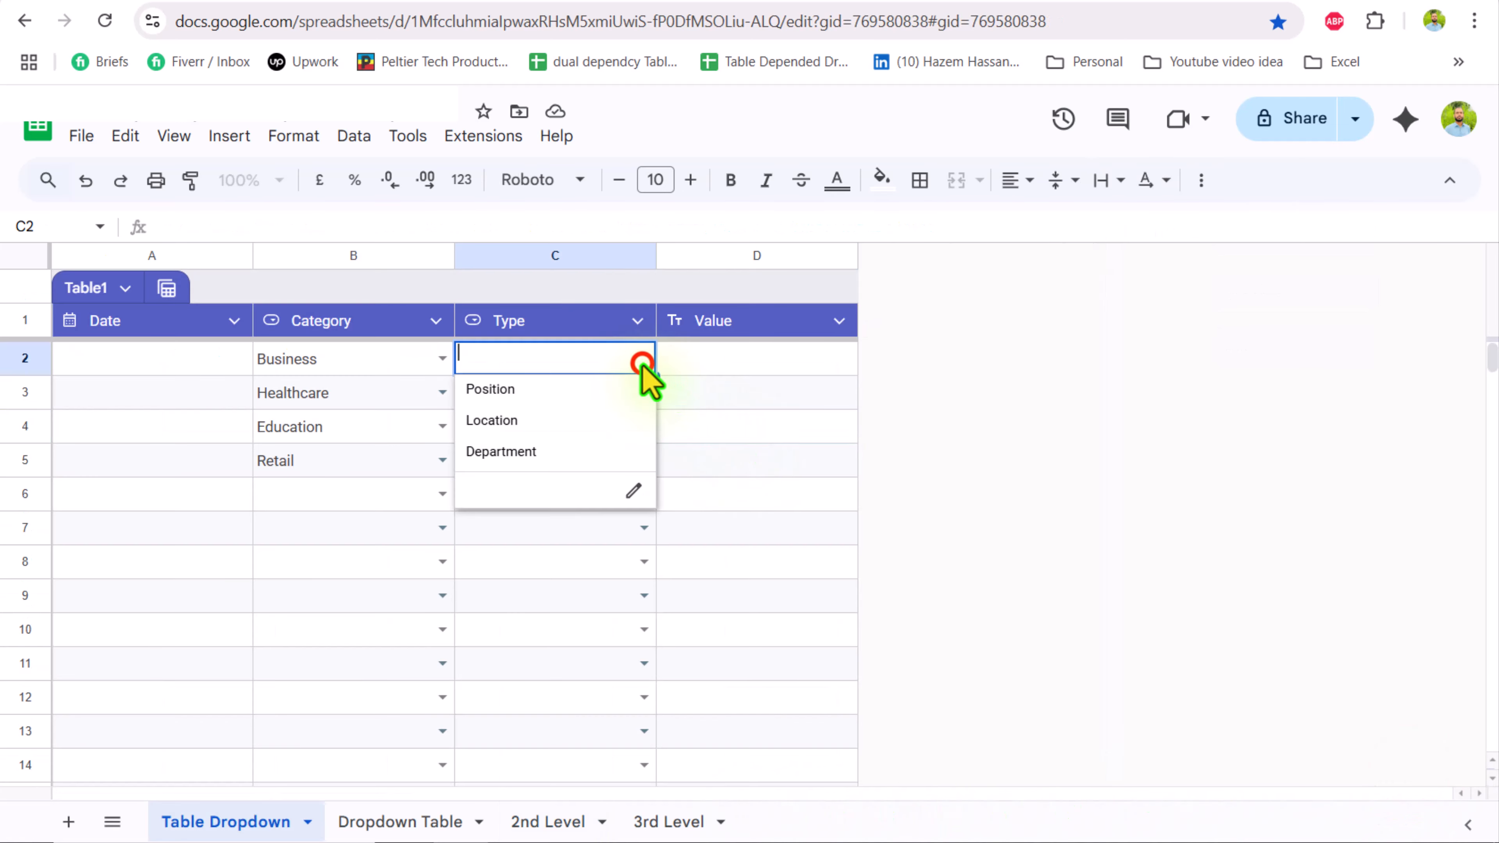
{"action": "left_click", "coordinate": [578, 414]}
{"action": "left_click", "coordinate": [644, 392]}
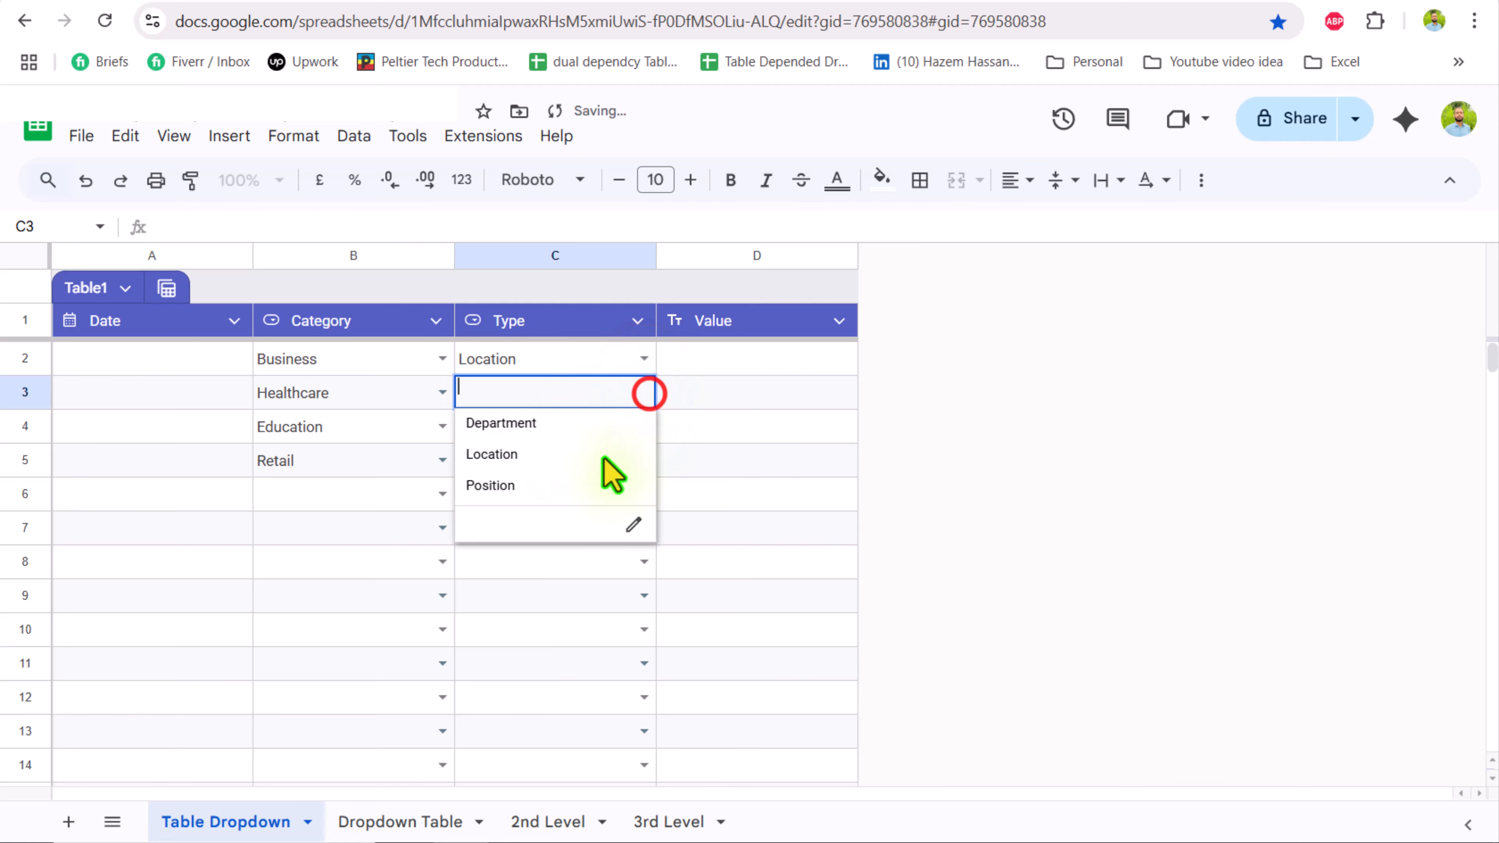
{"action": "left_click", "coordinate": [590, 485]}
{"action": "left_click", "coordinate": [644, 426]}
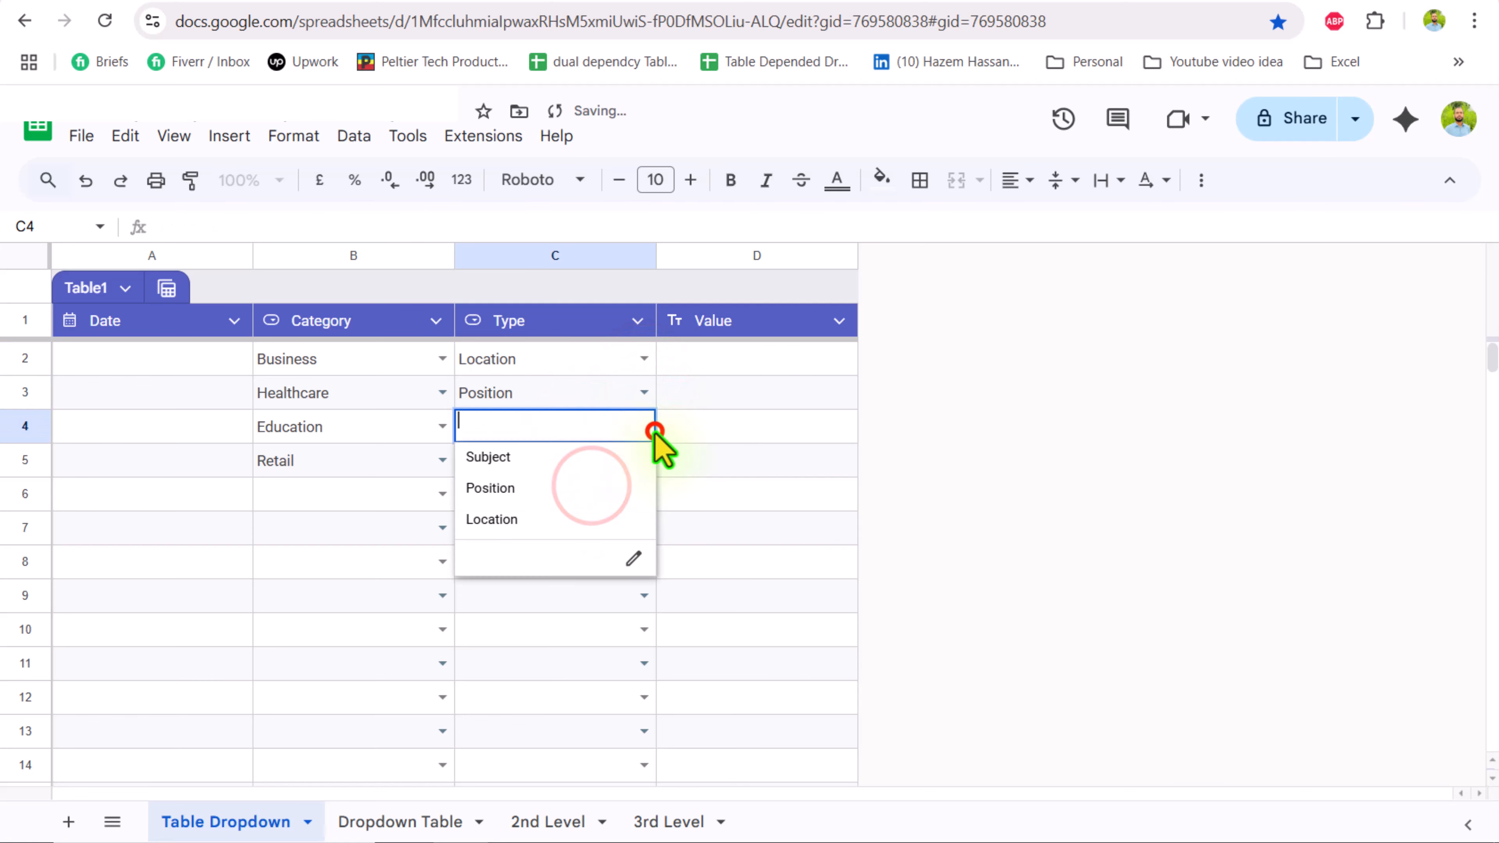
{"action": "left_click", "coordinate": [575, 520]}
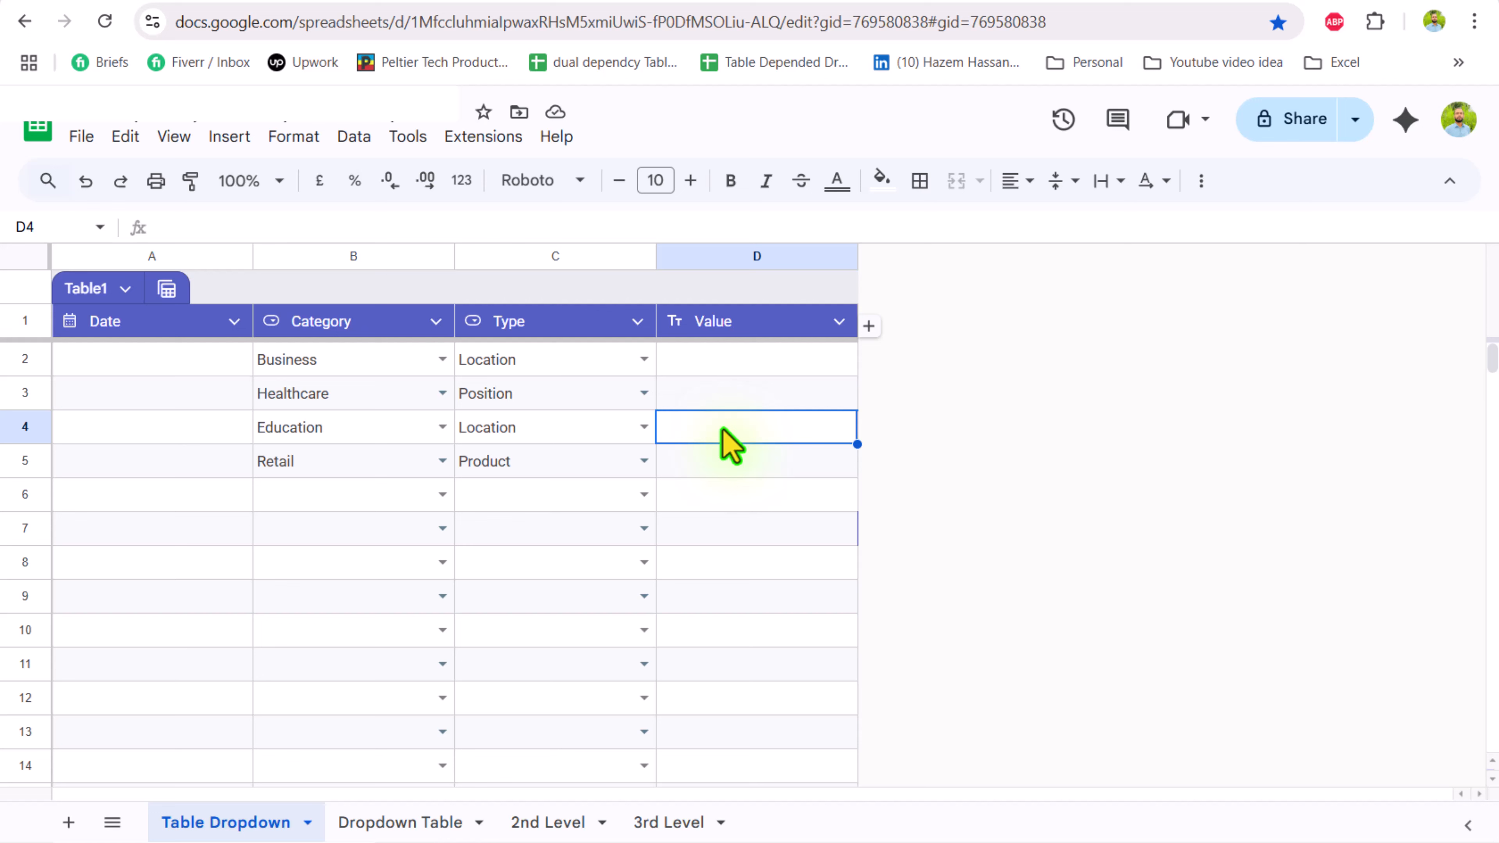
- In cell A1 of the 3rd Level sheet, enter =ArrayFormula('Table Dropdown'!B2:C) to bring in the selected categories and types
{"action": "left_click", "coordinate": [643, 822]}
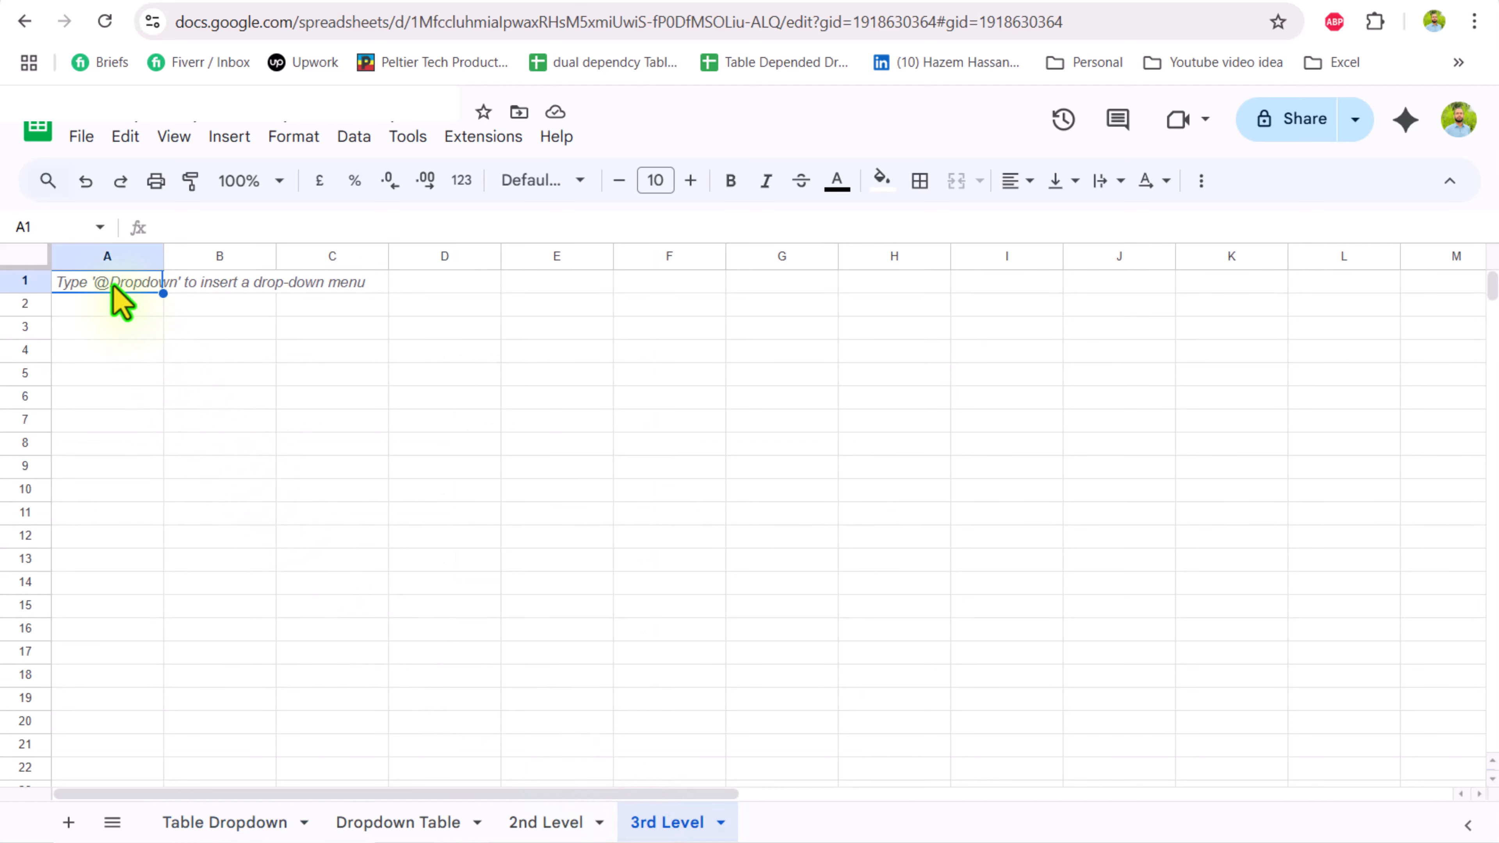
{"action": "left_click", "coordinate": [114, 286]}
{"action": "type", "text": "="}
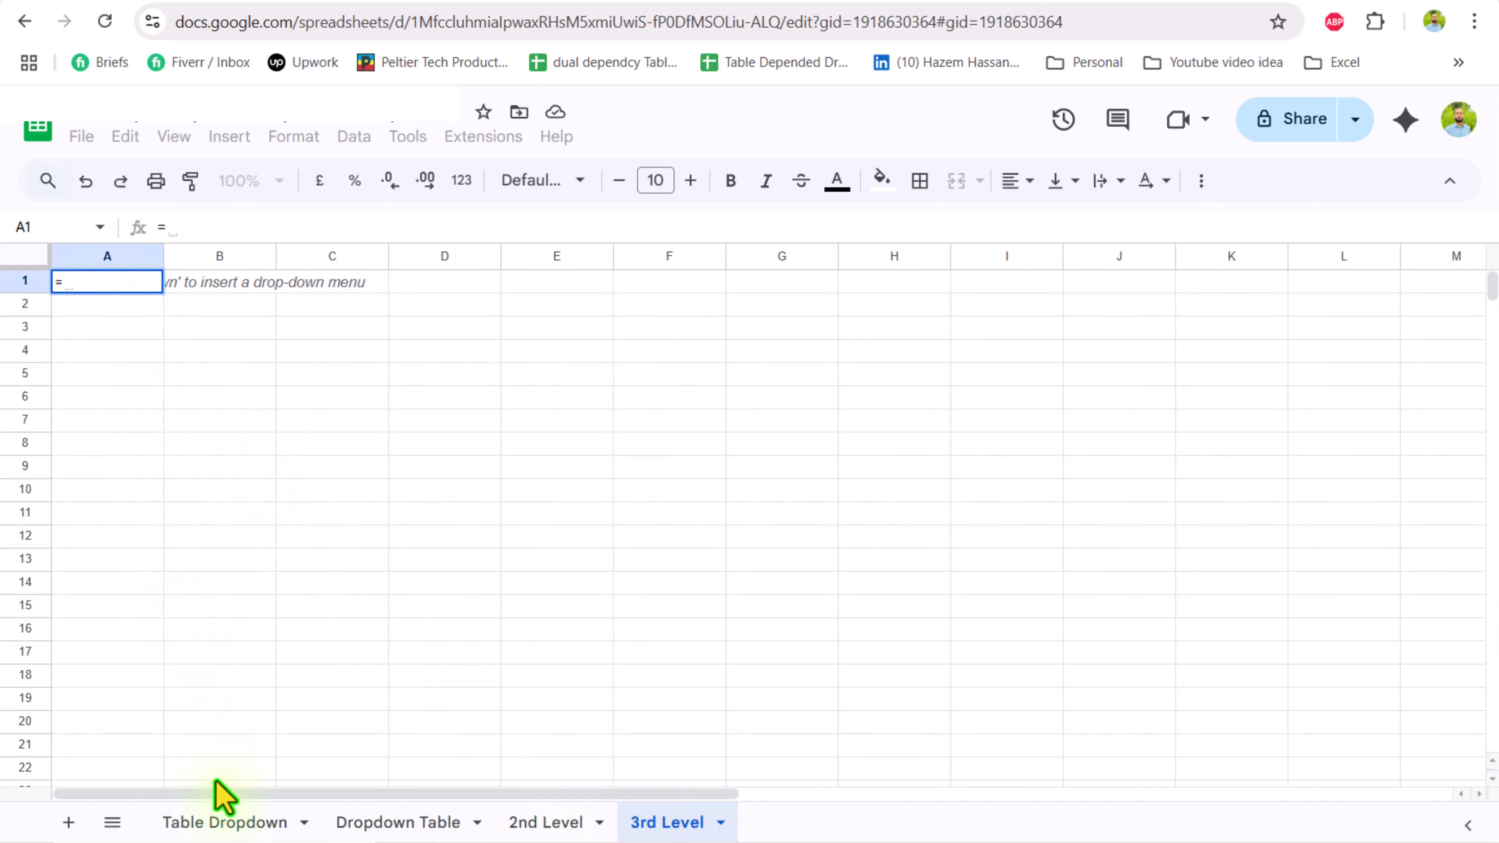
{"action": "left_click", "coordinate": [222, 821]}
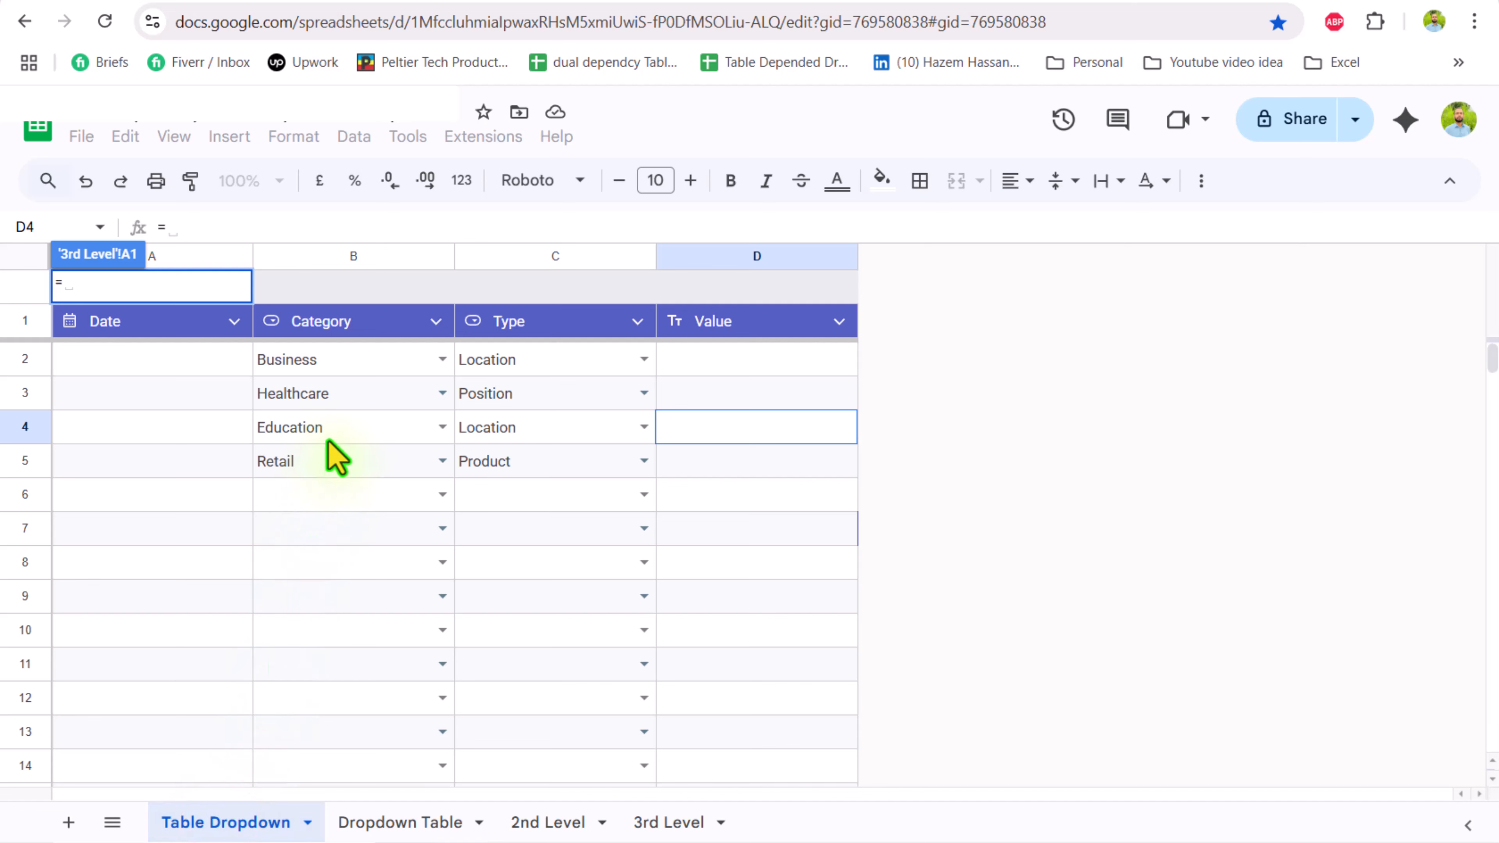
{"action": "left_click_drag", "start_coordinate": [318, 362], "coordinate": [542, 541]}
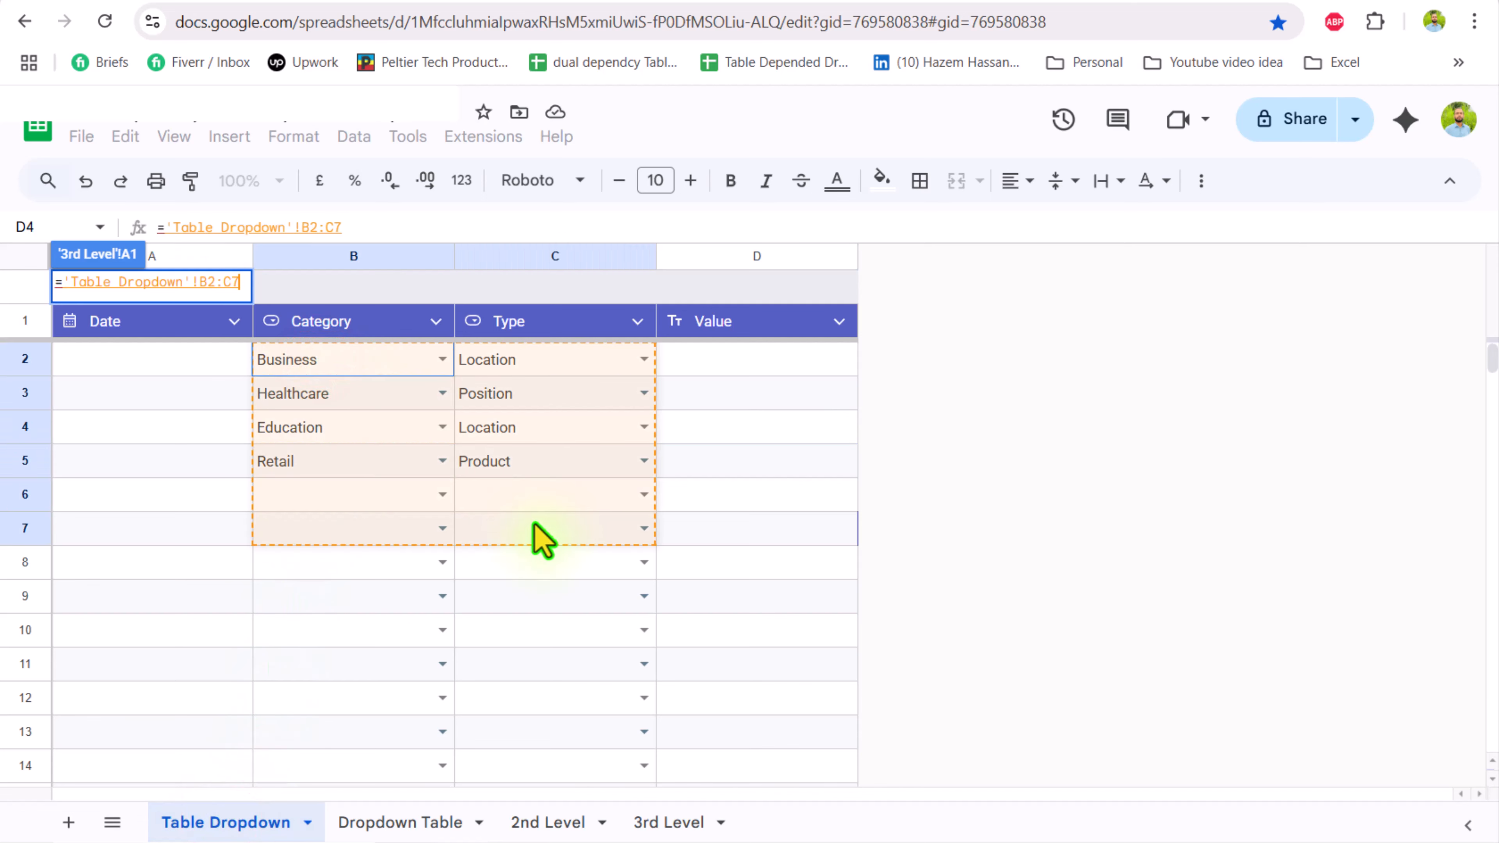
{"action": "left_click", "coordinate": [372, 227]}
{"action": "key", "text": "BackSpace"}
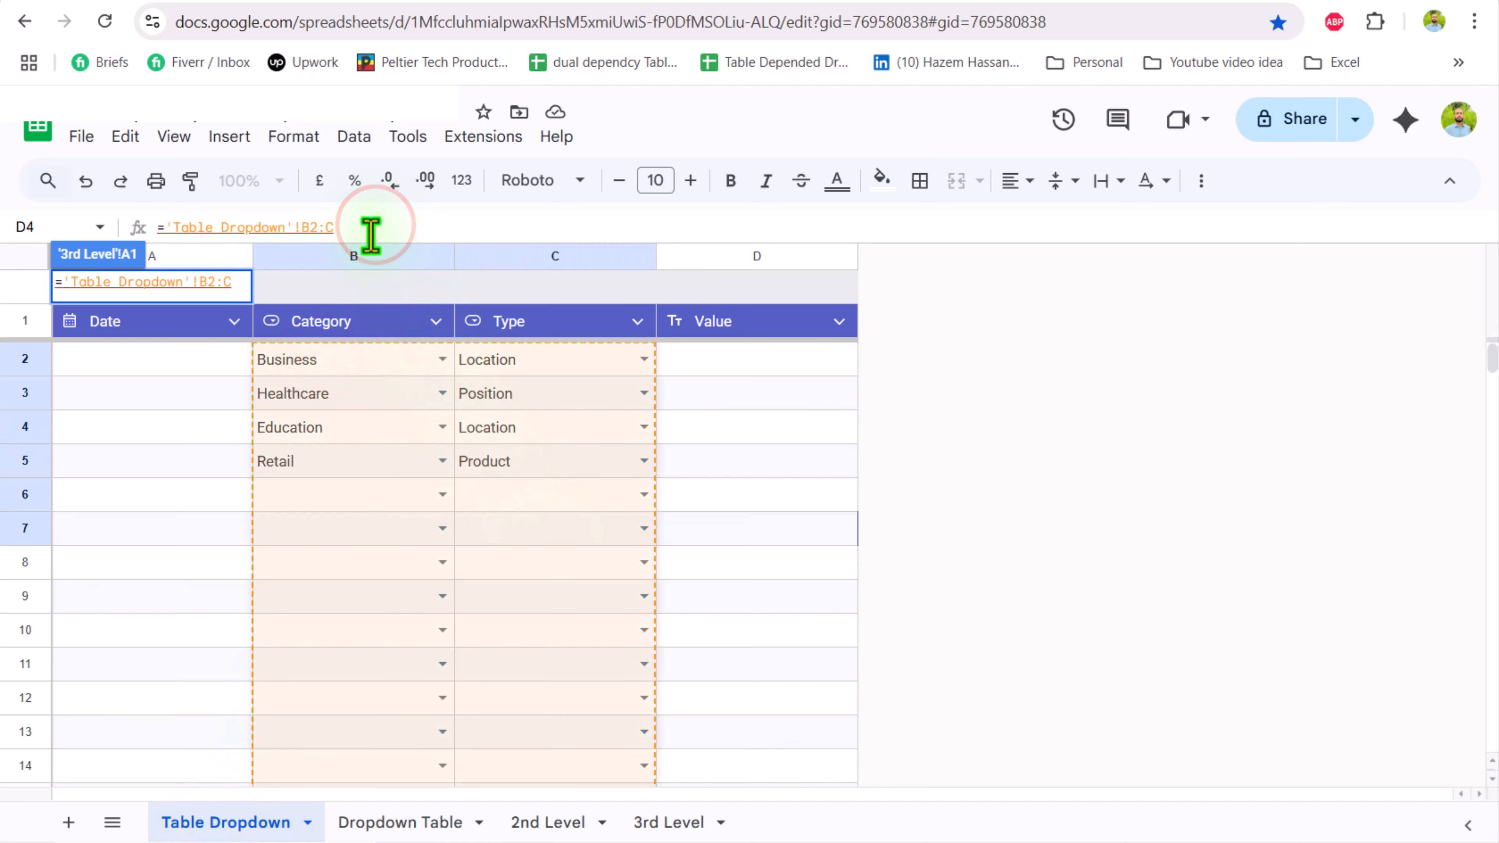
{"action": "key", "text": "ctrl+shift+Return"}
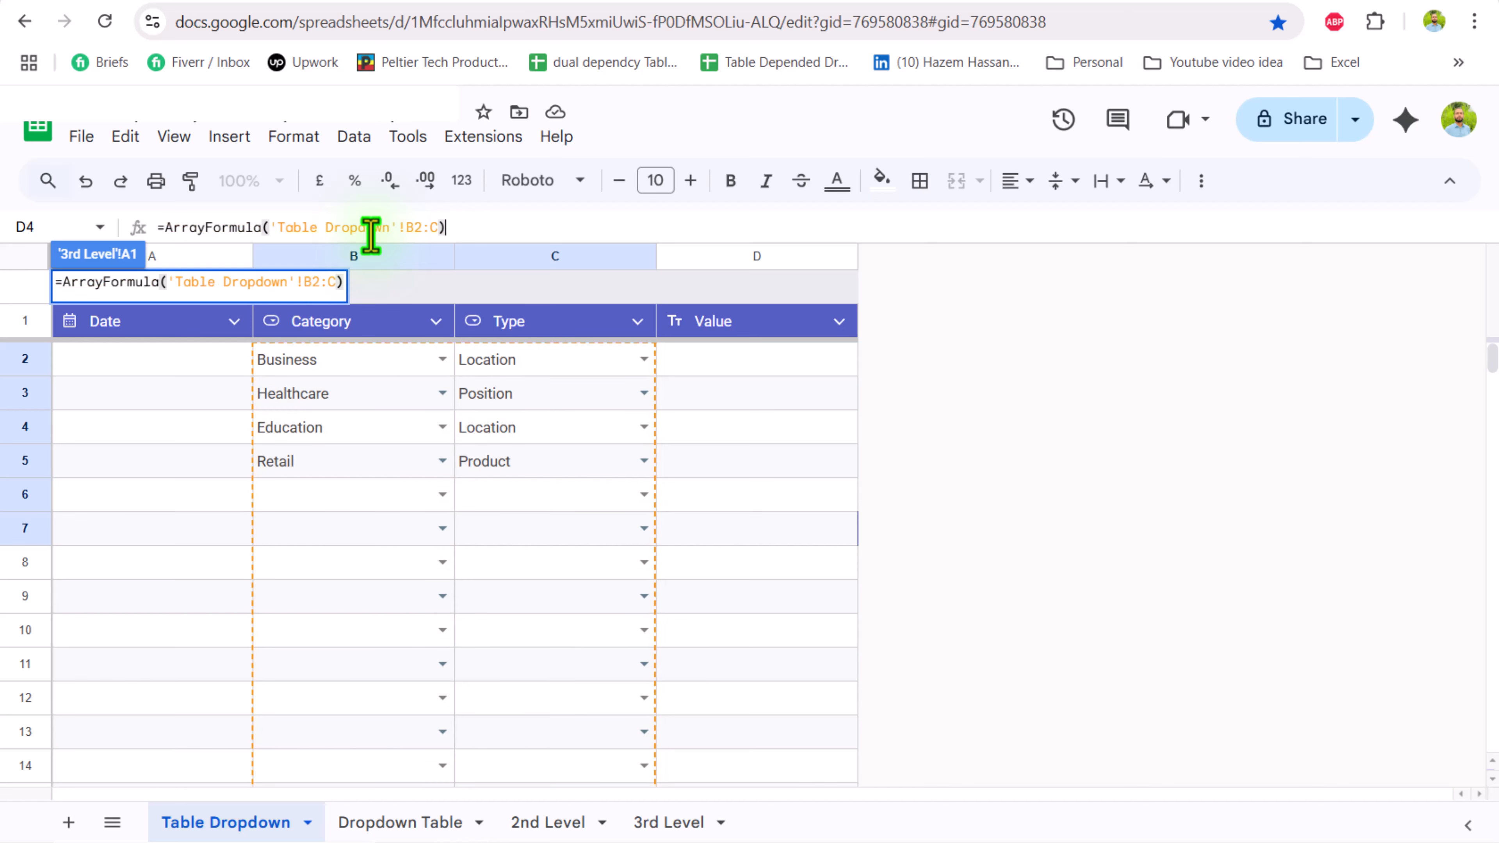
{"action": "key", "text": "Return"}
{"action": "left_click", "coordinate": [436, 564]}
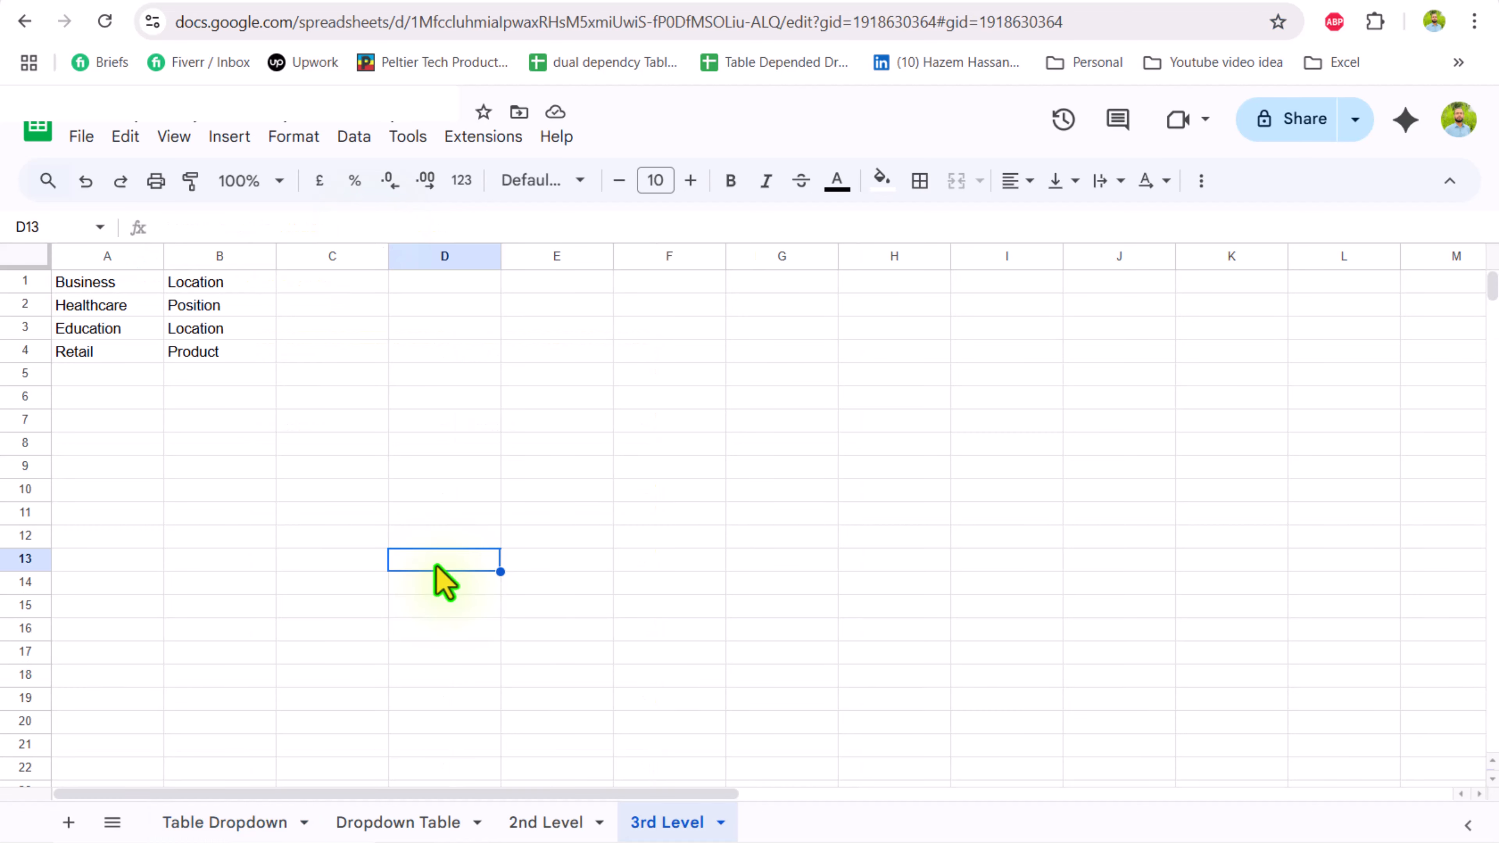
- Start a FILTER formula in cell C1 of the 3rd Level sheet with 'Dropdown Table'!C2:C as its range
{"action": "left_click", "coordinate": [332, 289]}
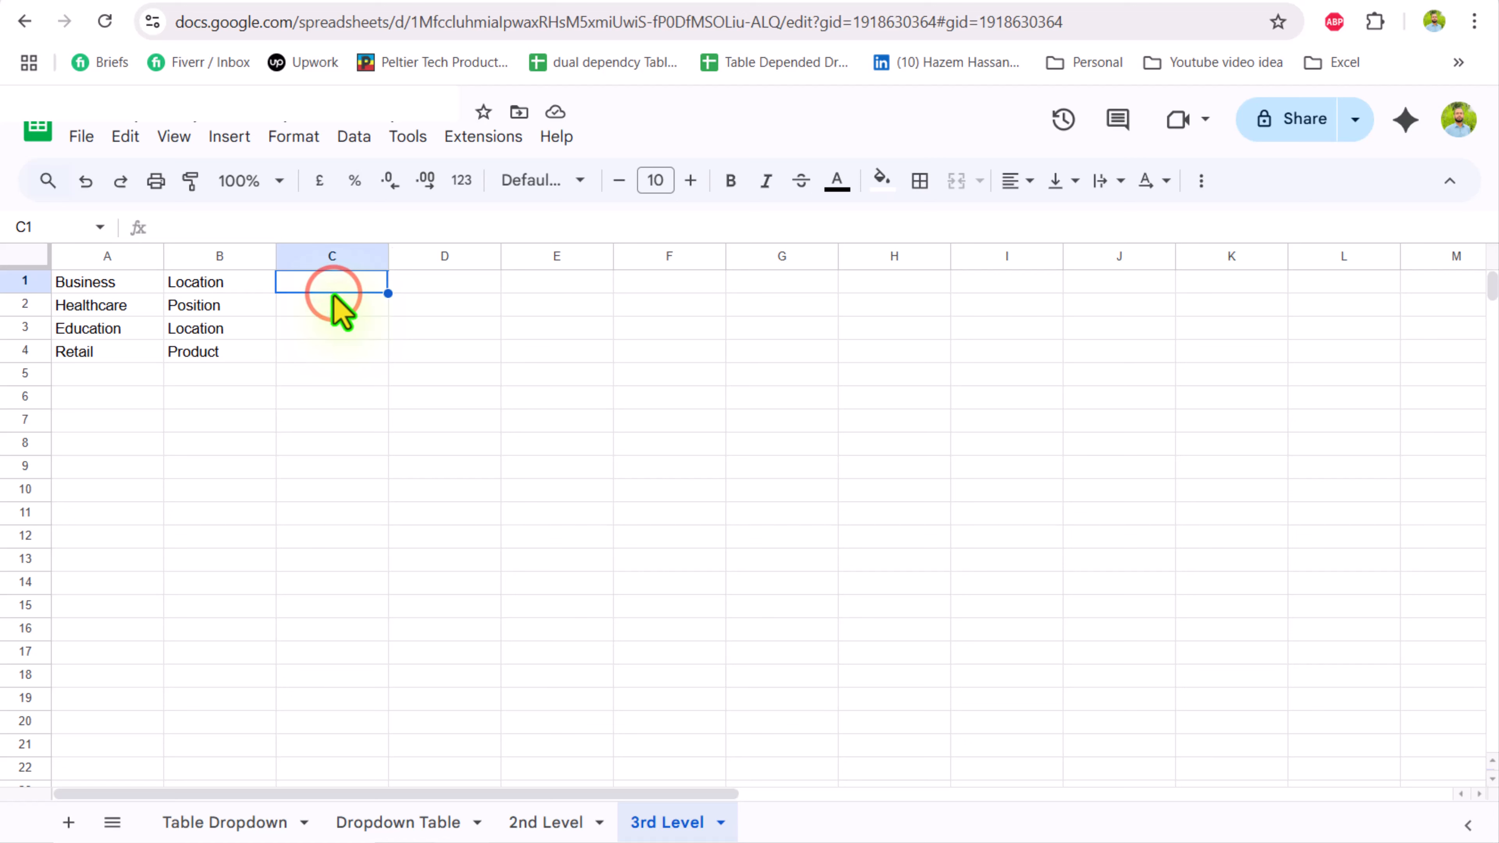
{"action": "type", "text": "=Filte"}
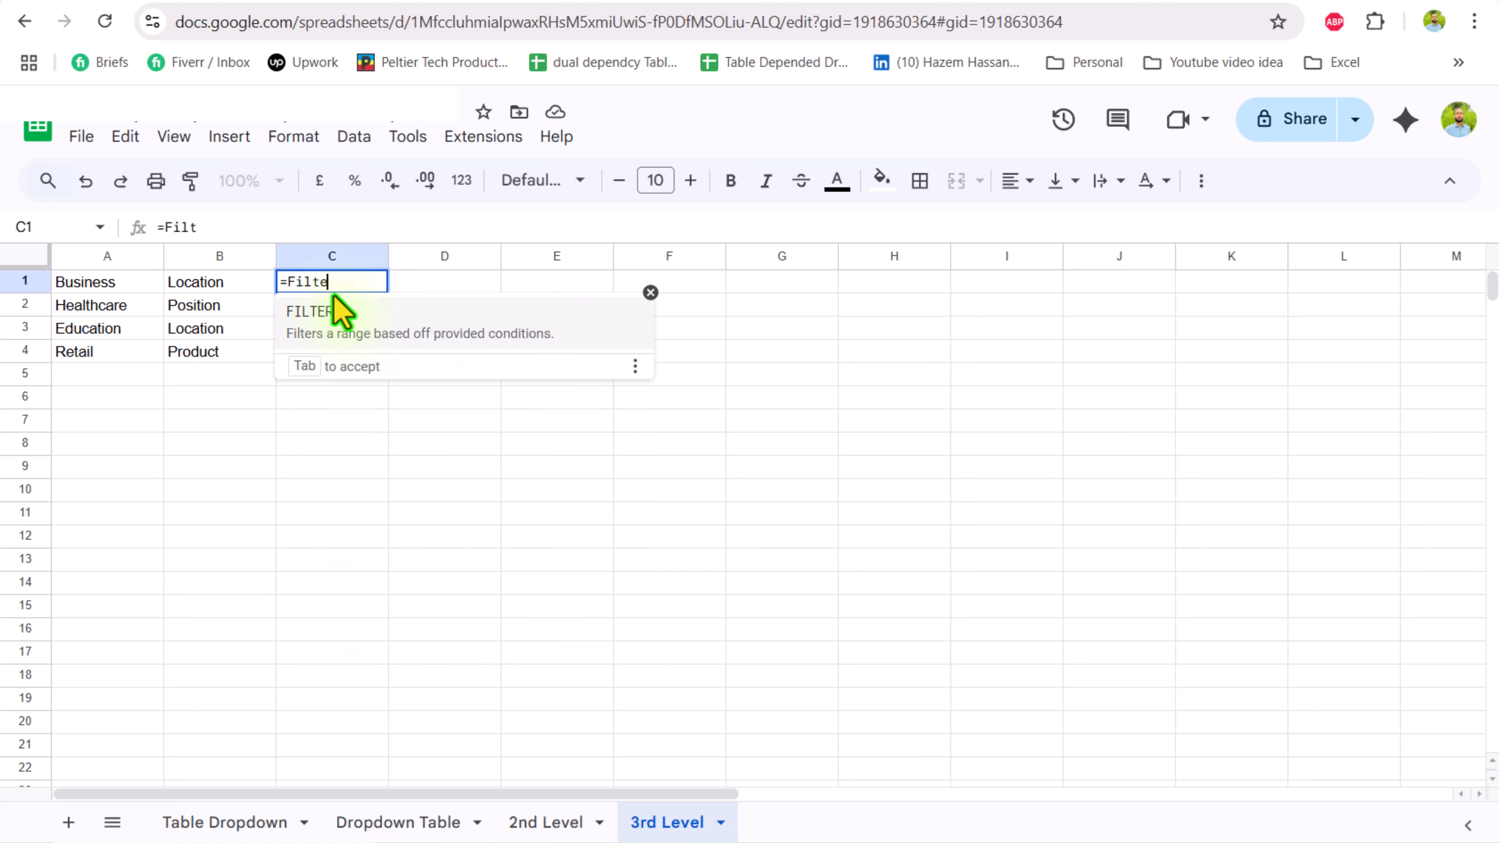
{"action": "type", "text": "r("}
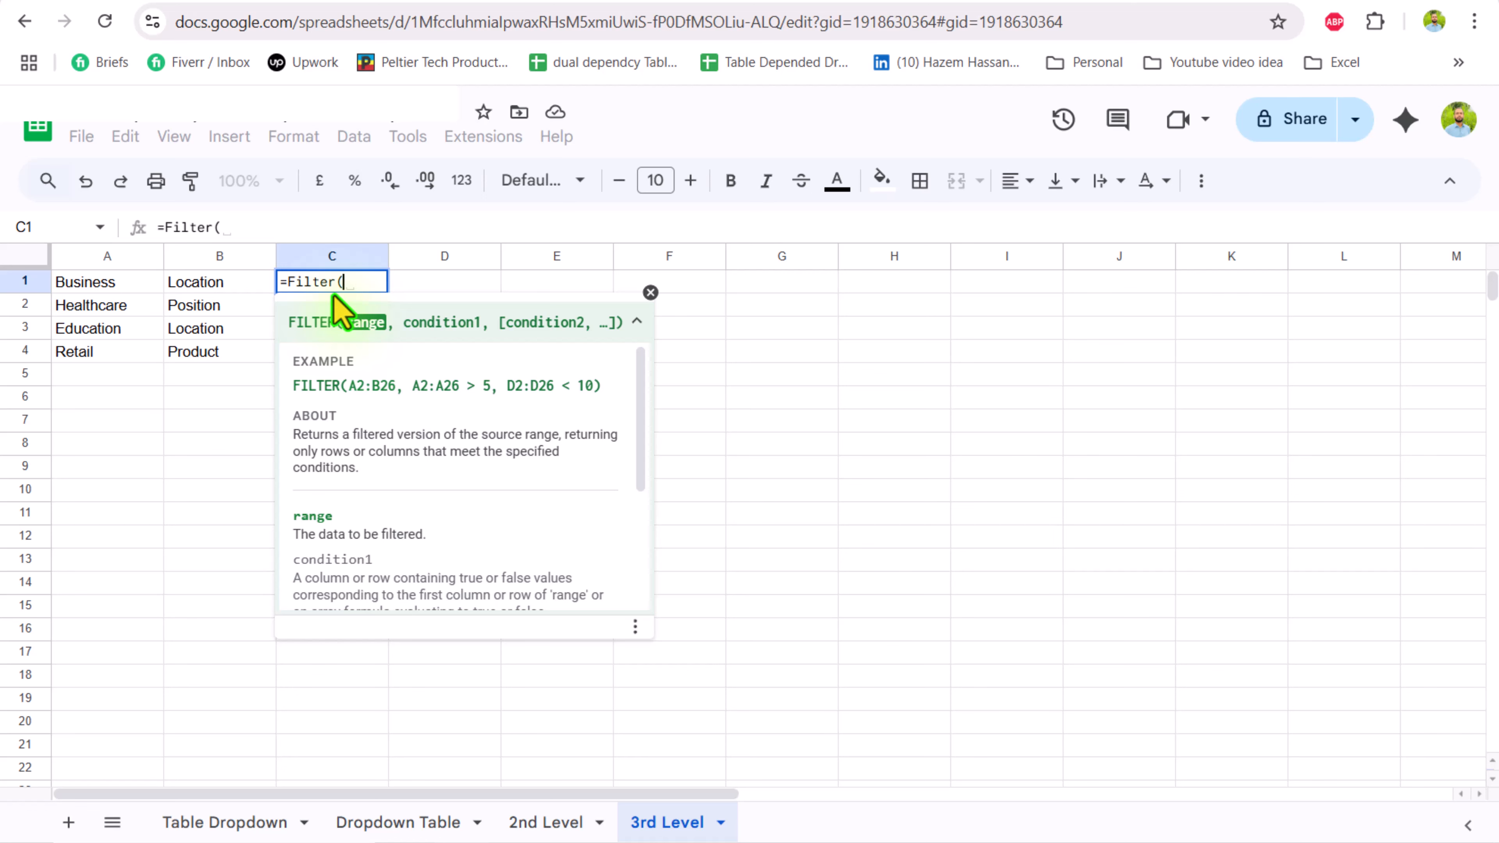
{"action": "left_click", "coordinate": [382, 823]}
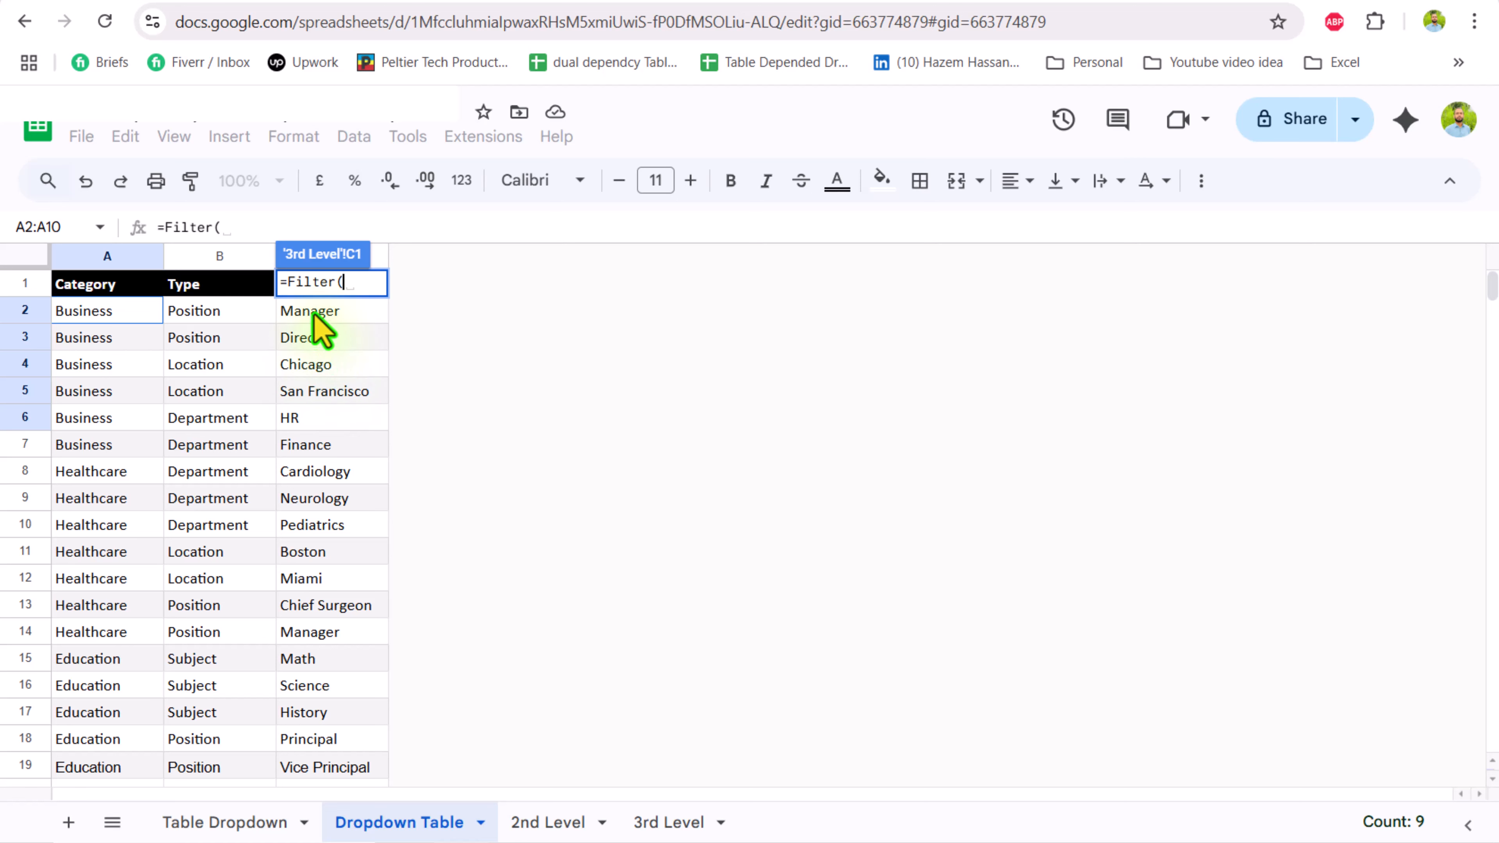
{"action": "left_click_drag", "start_coordinate": [314, 315], "coordinate": [311, 429]}
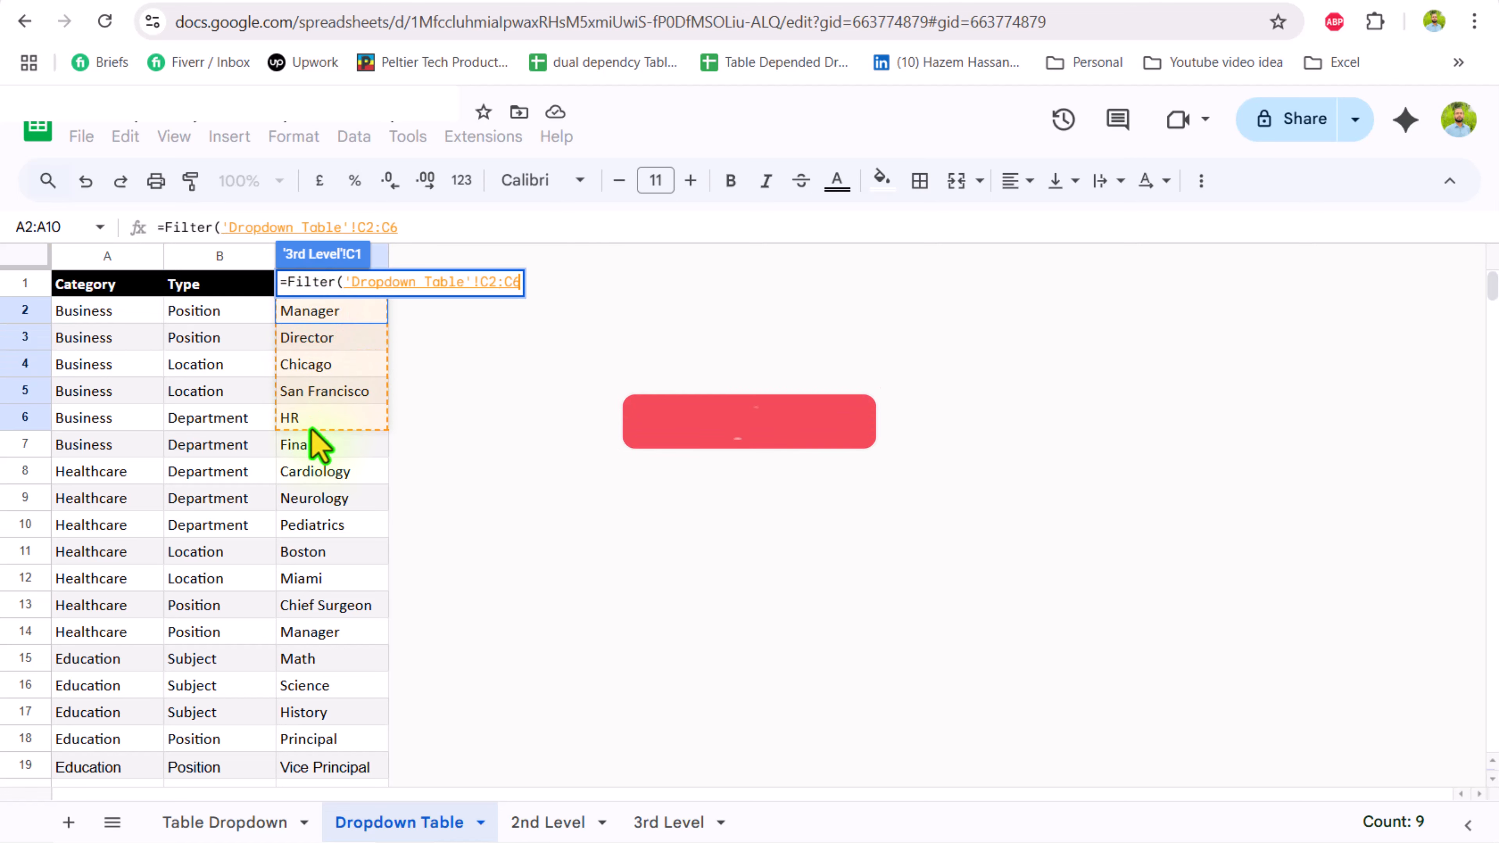
{"action": "left_click", "coordinate": [418, 227]}
{"action": "key", "text": "BackSpace"}
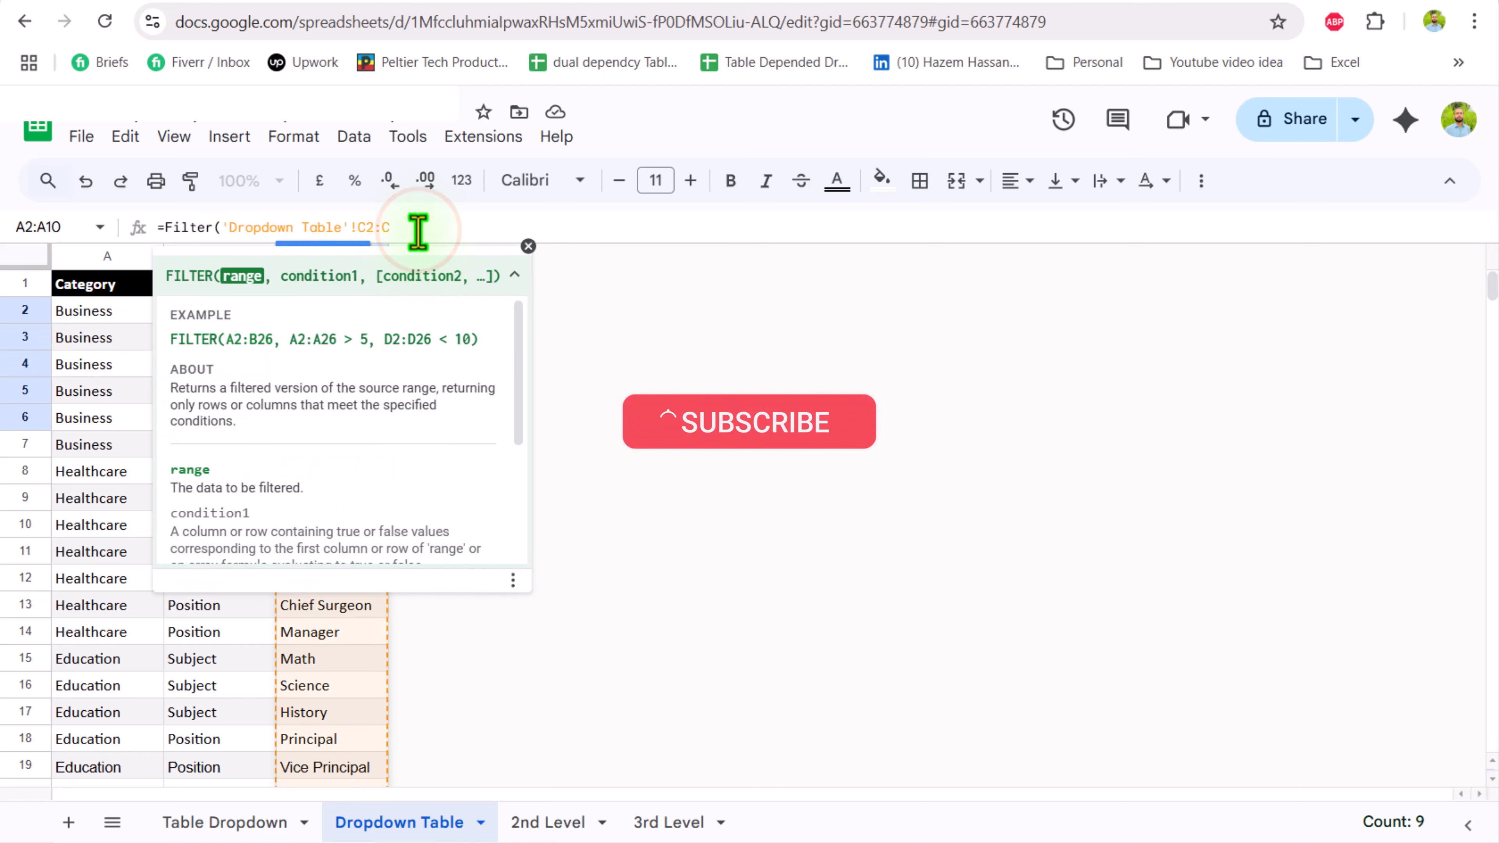
{"action": "type", "text": ","}
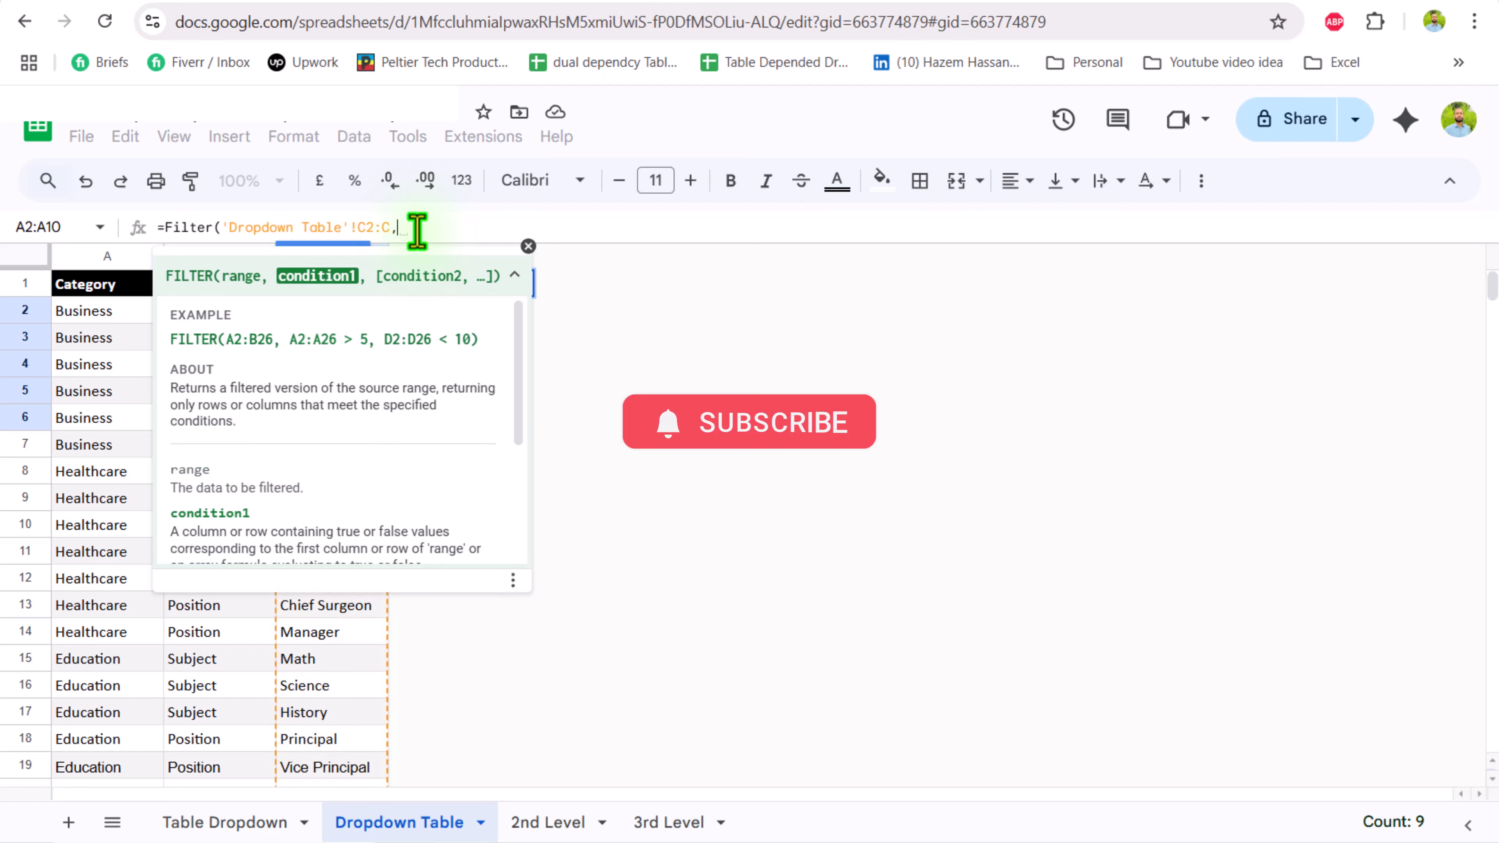
- Add the first FILTER condition 'Dropdown Table'!A2:A=A1 to match the category
{"action": "left_click_drag", "start_coordinate": [116, 313], "coordinate": [122, 391]}
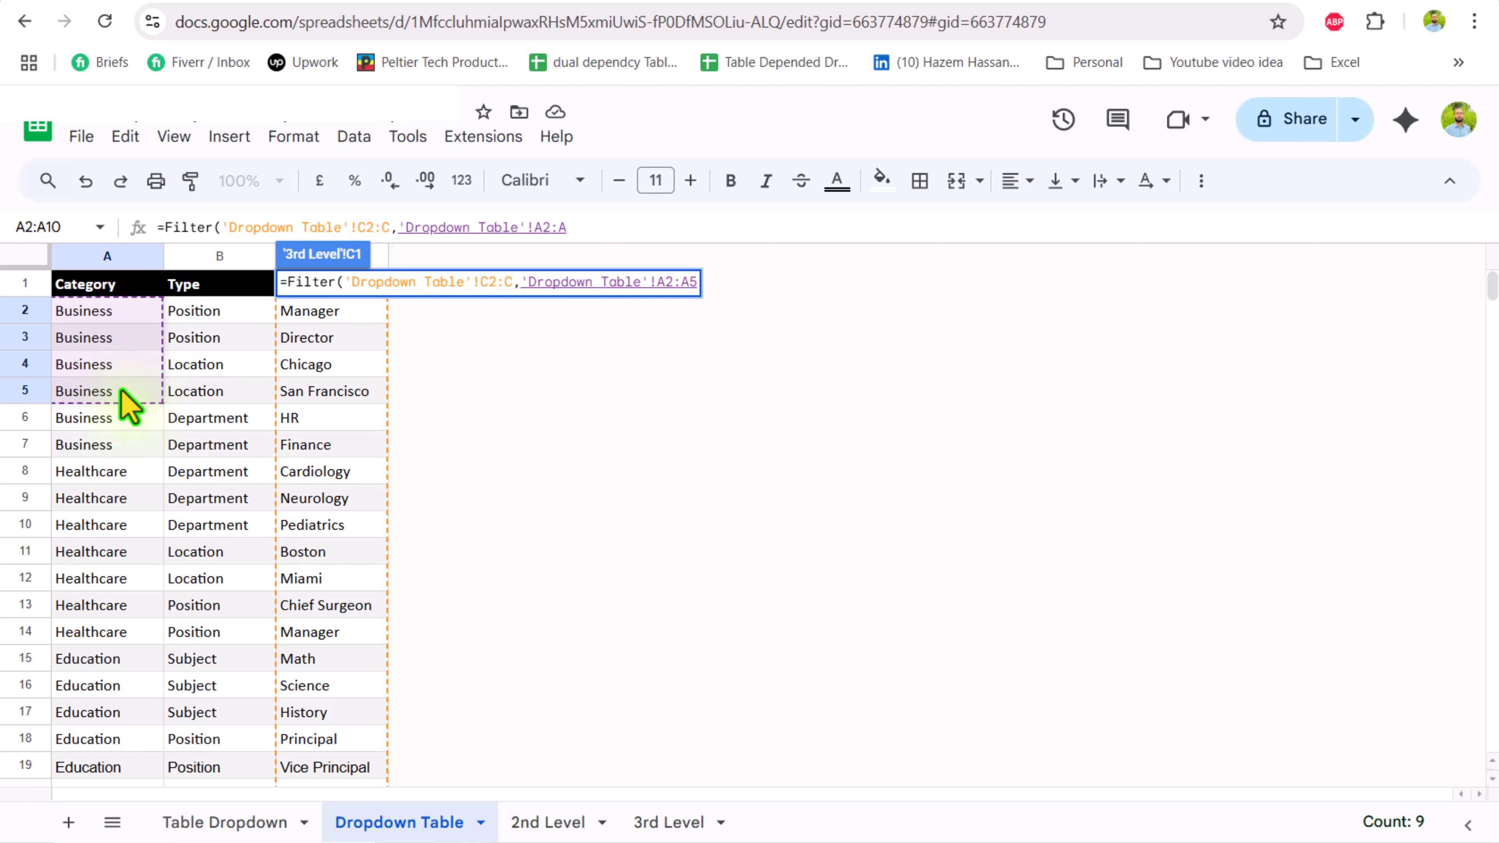
{"action": "key", "text": "BackSpace"}
{"action": "type", "text": "="}
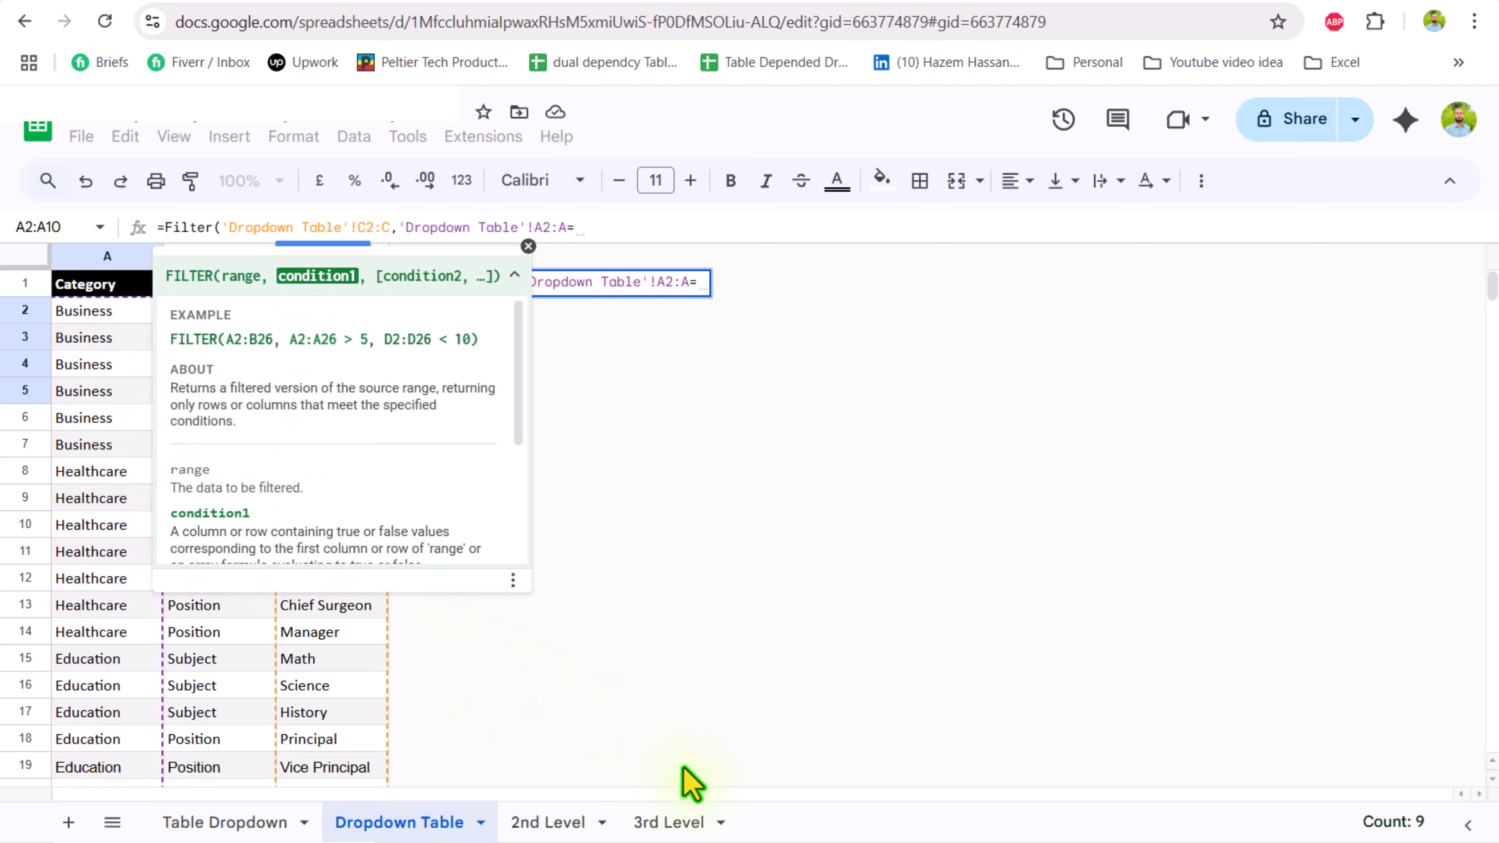
{"action": "left_click", "coordinate": [674, 823]}
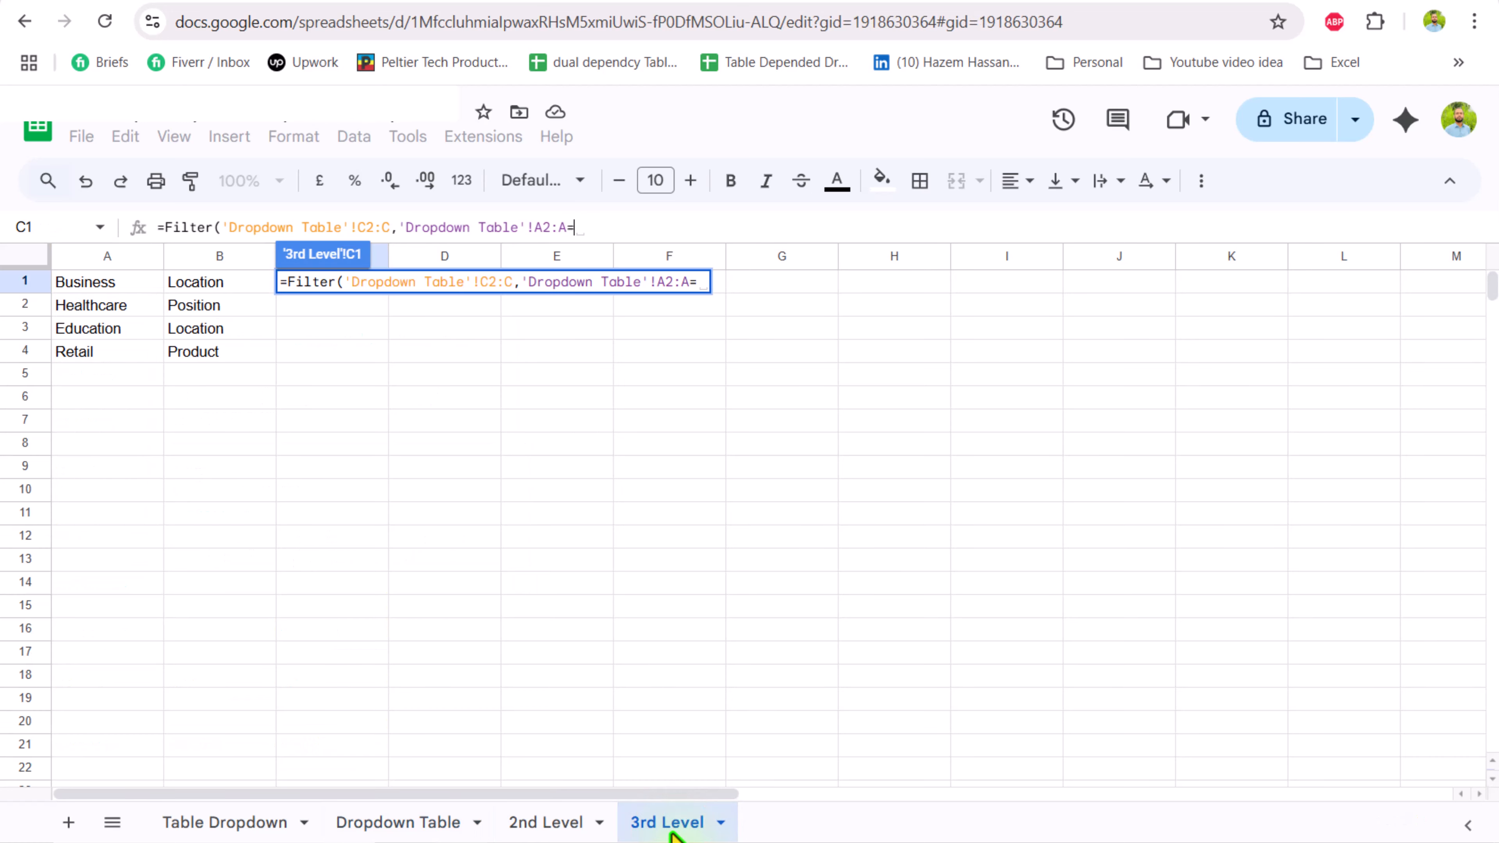
{"action": "left_click", "coordinate": [106, 290]}
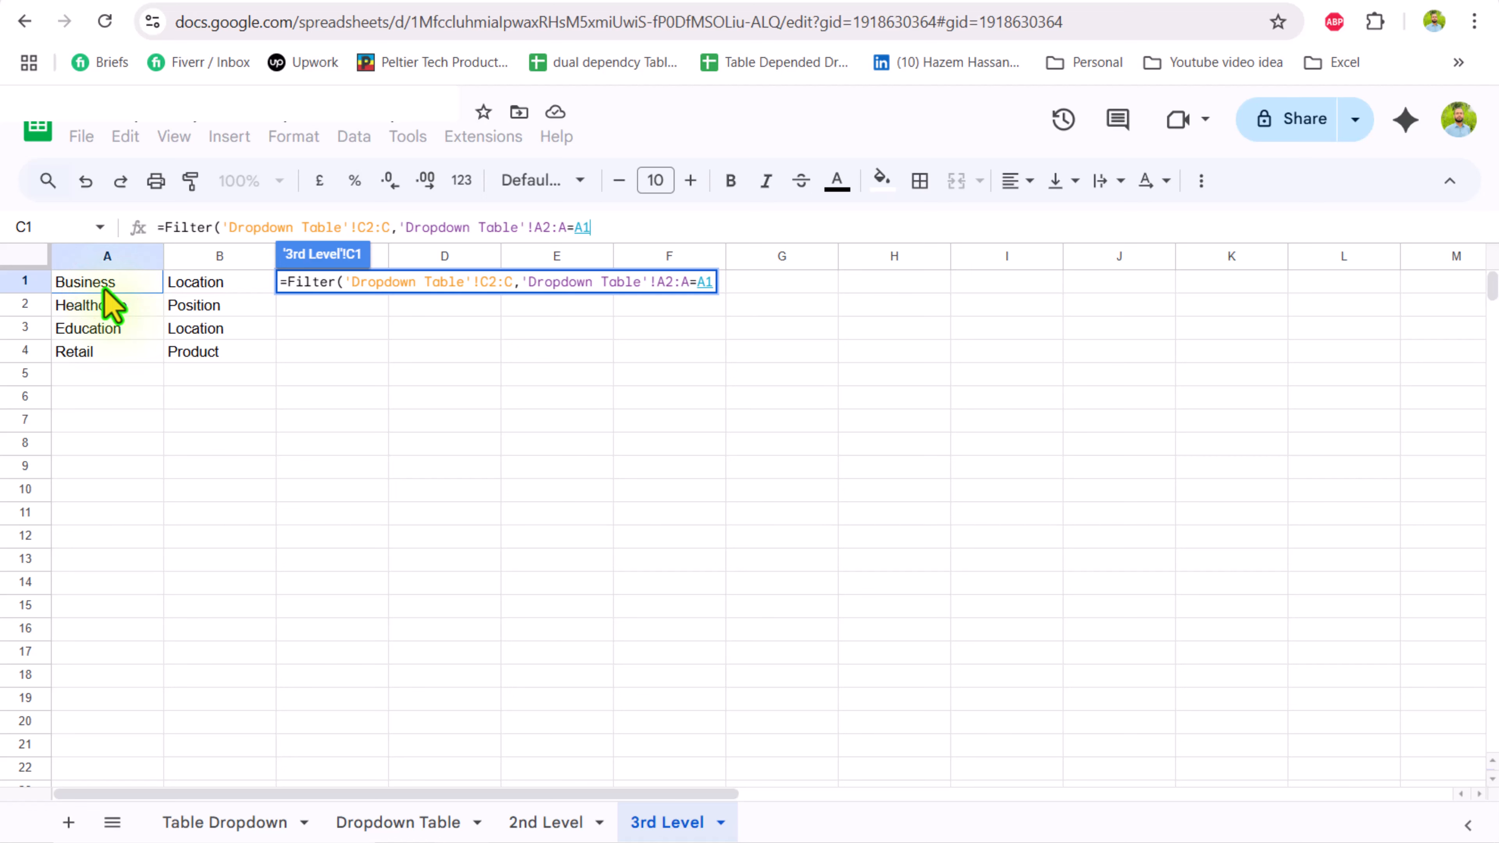
{"action": "type", "text": ","}
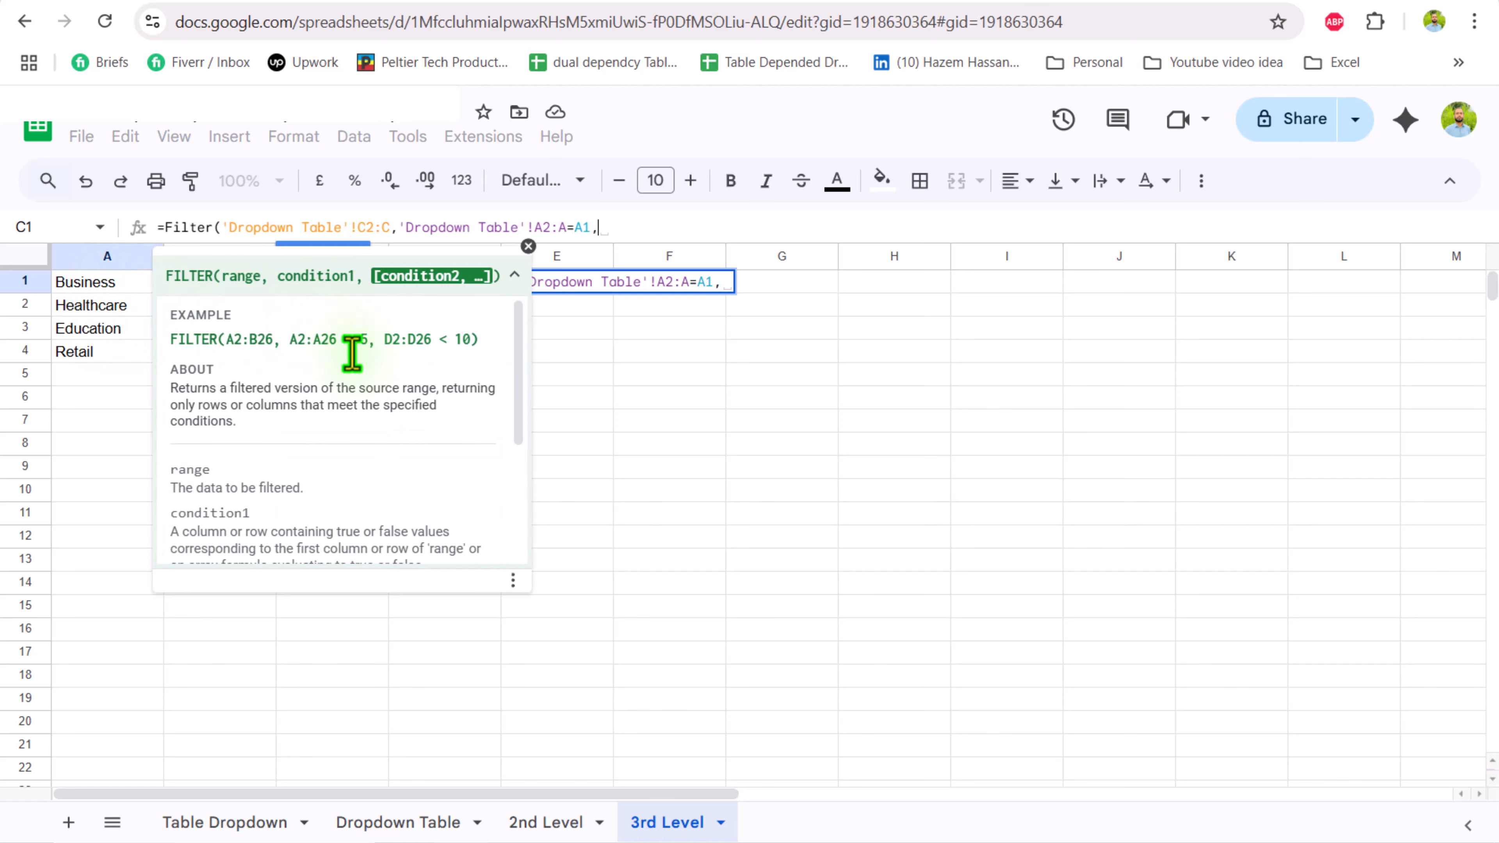
- Add the second FILTER condition 'Dropdown Table'!B2:B=B1 to match the type and complete the formula
{"action": "left_click", "coordinate": [373, 823]}
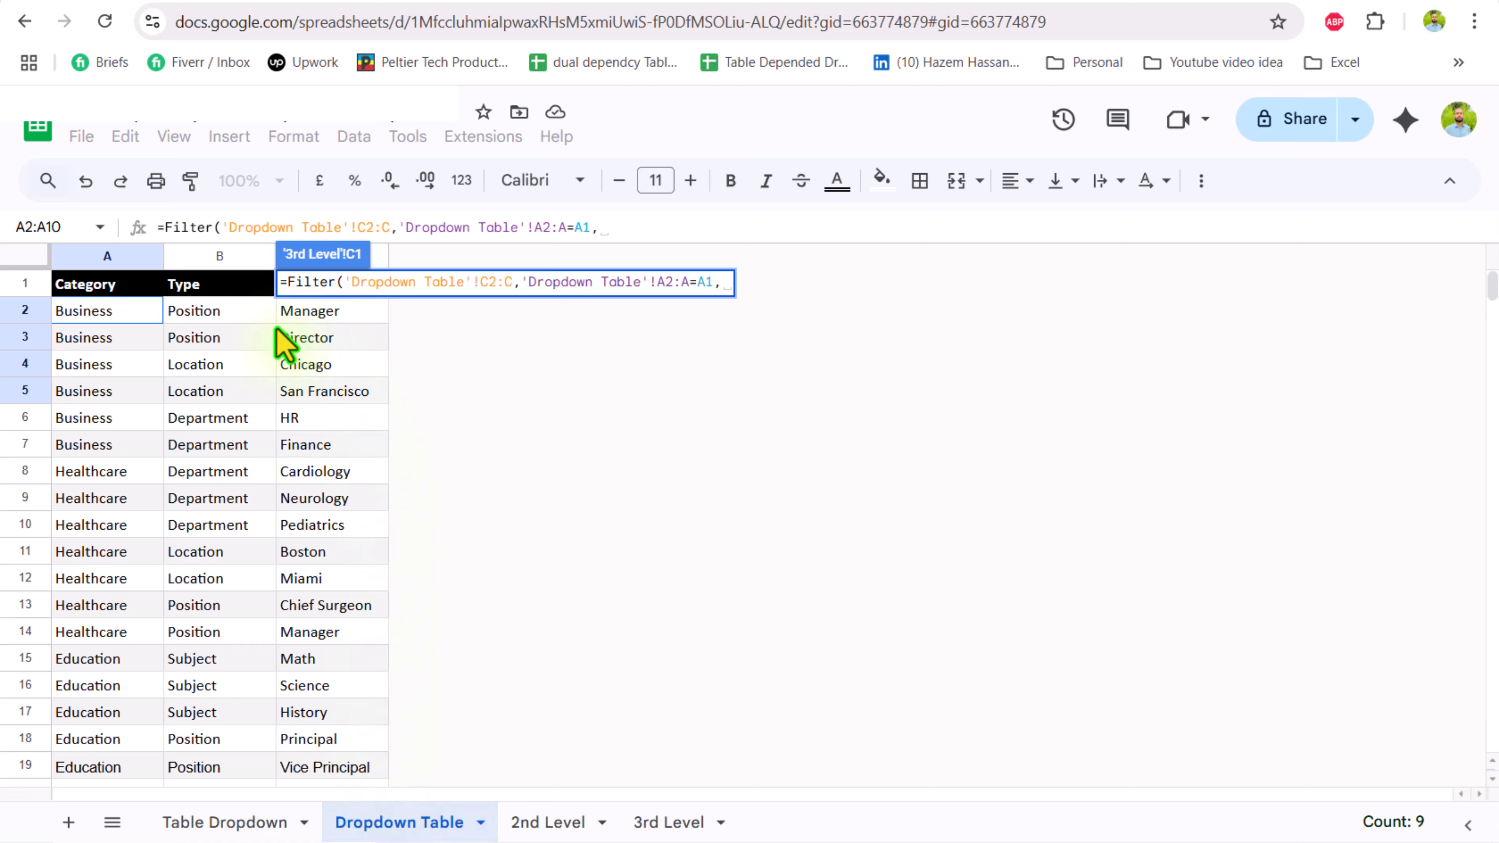
{"action": "left_click_drag", "start_coordinate": [215, 311], "coordinate": [209, 420]}
{"action": "key", "text": "BackSpace"}
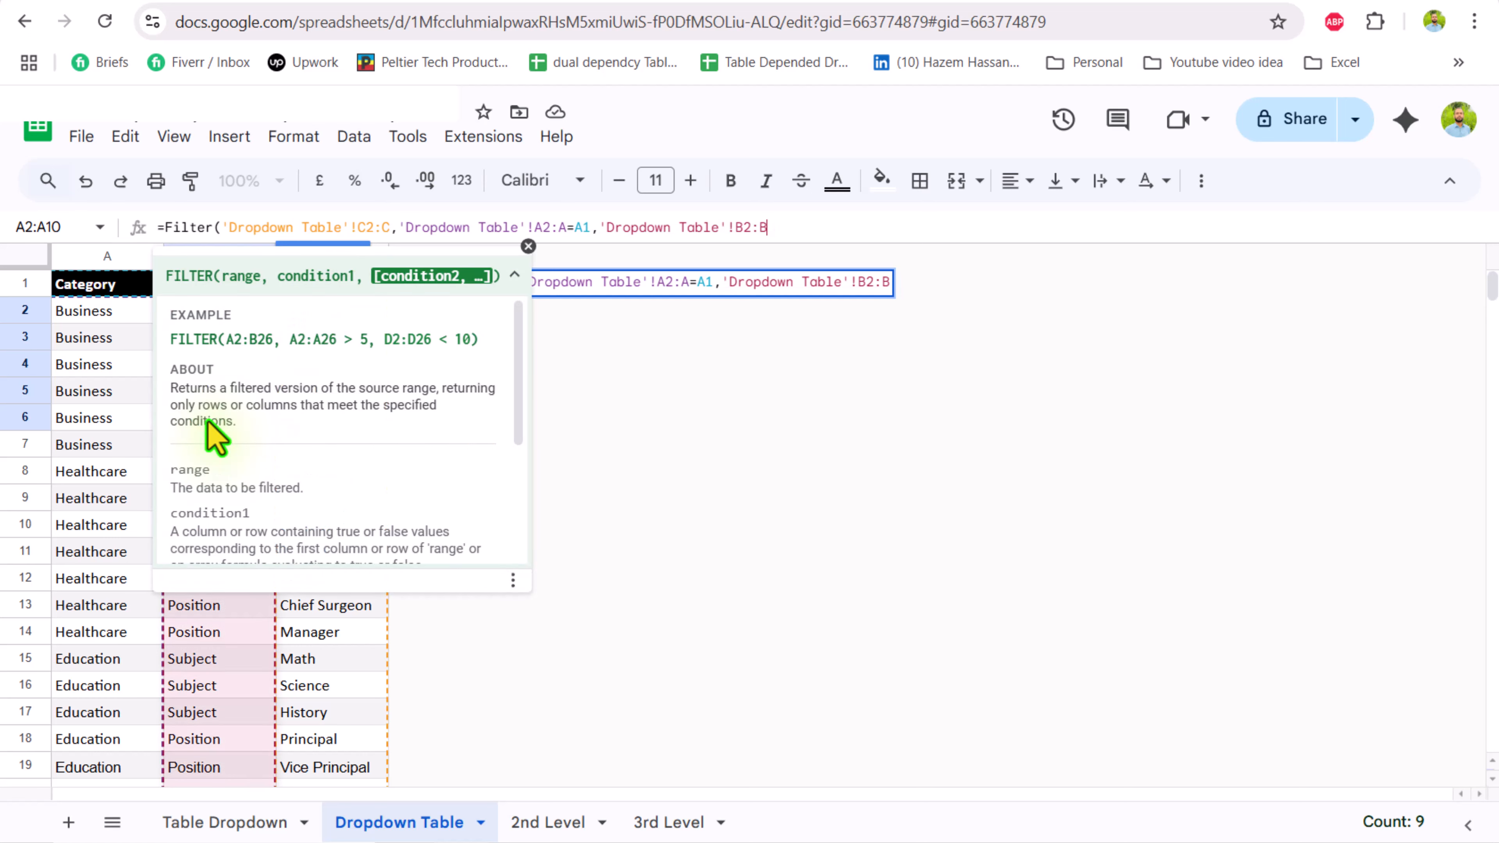
{"action": "type", "text": "="}
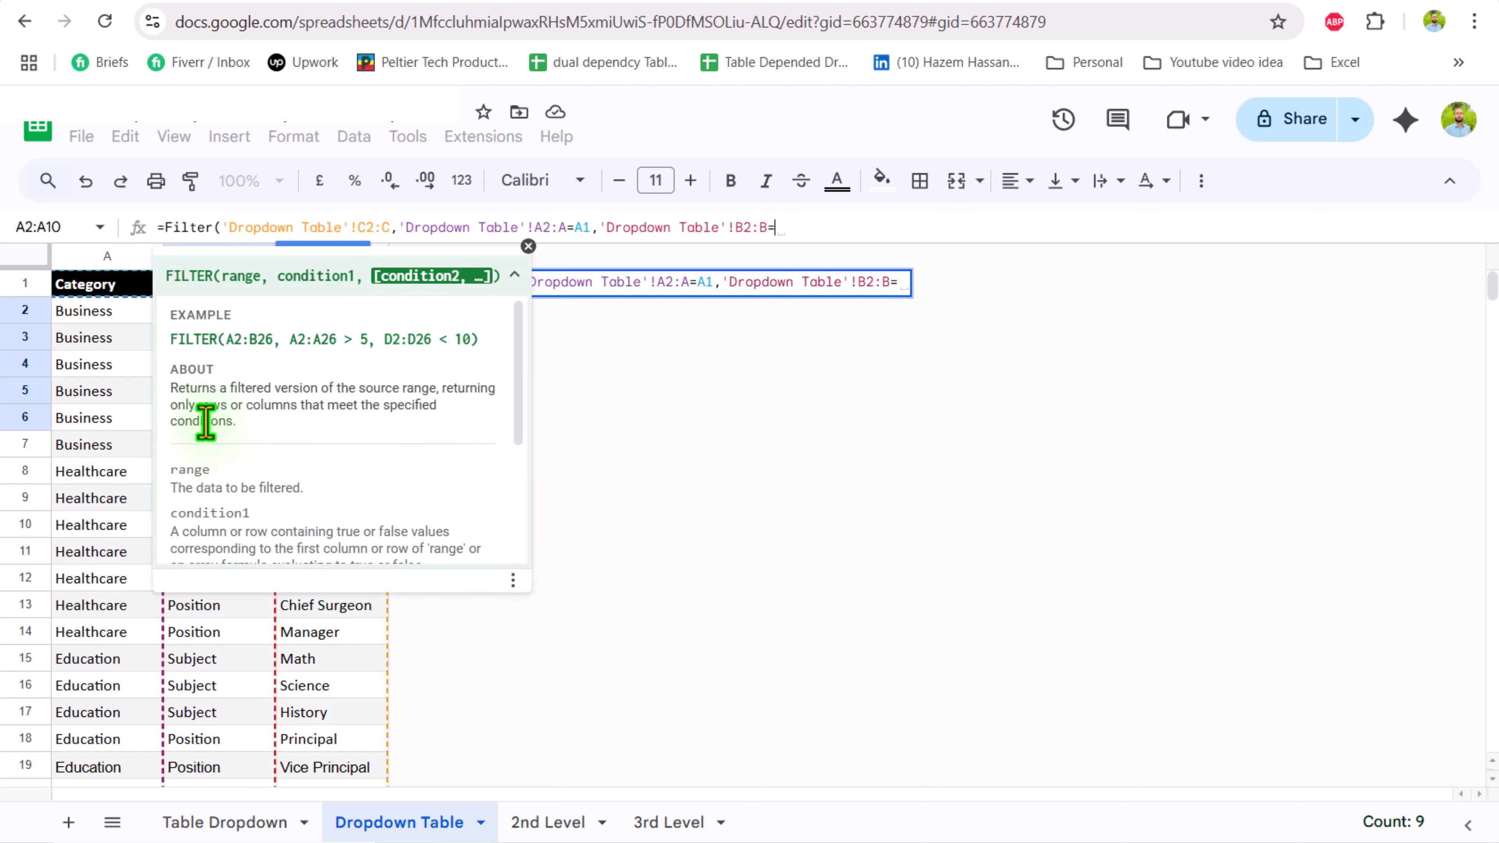
{"action": "left_click", "coordinate": [642, 823]}
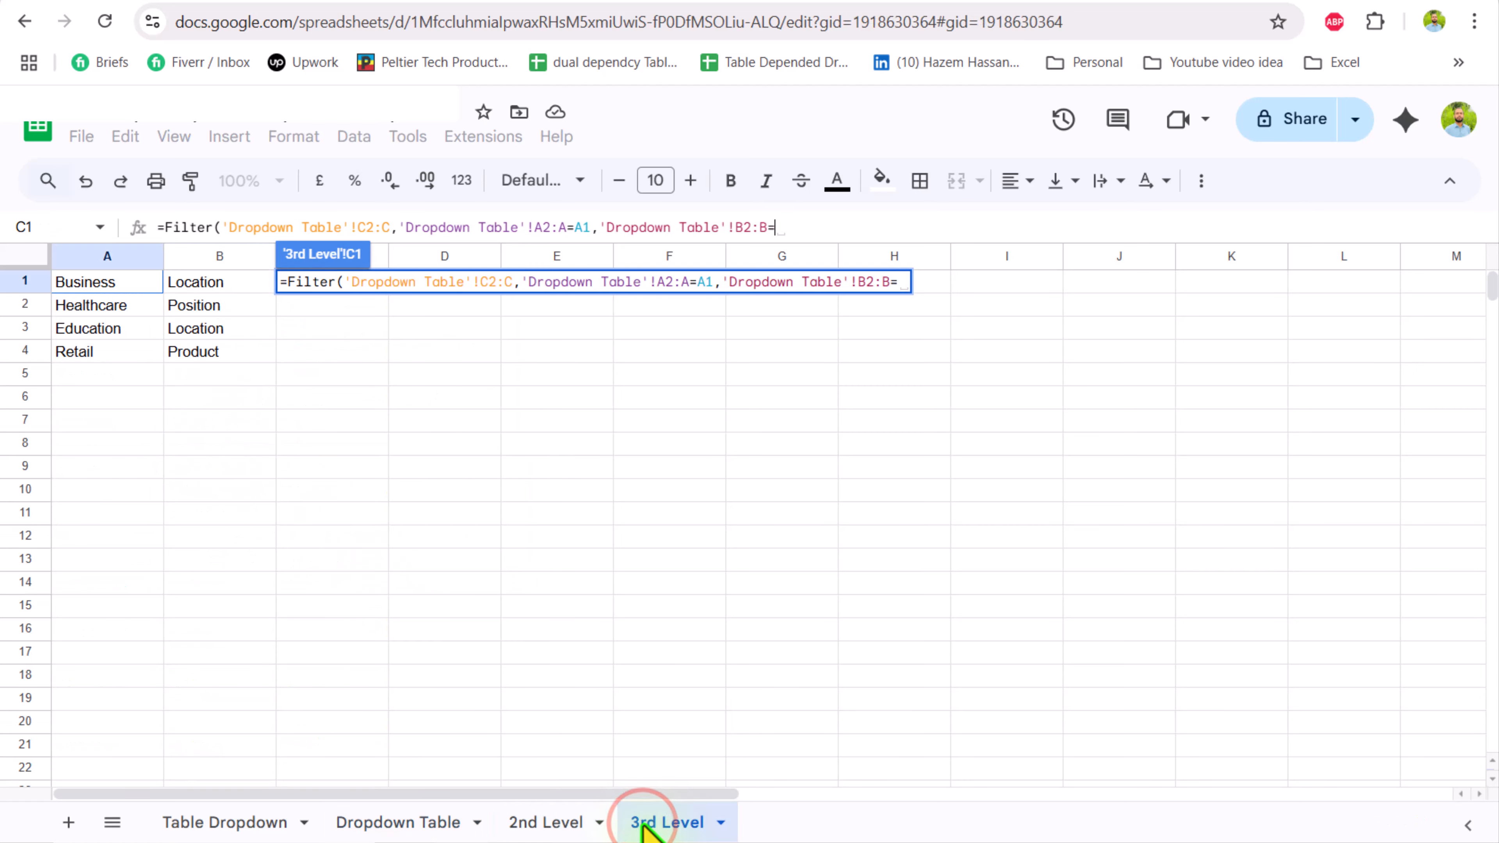
{"action": "left_click", "coordinate": [208, 287]}
{"action": "type", "text": ")"}
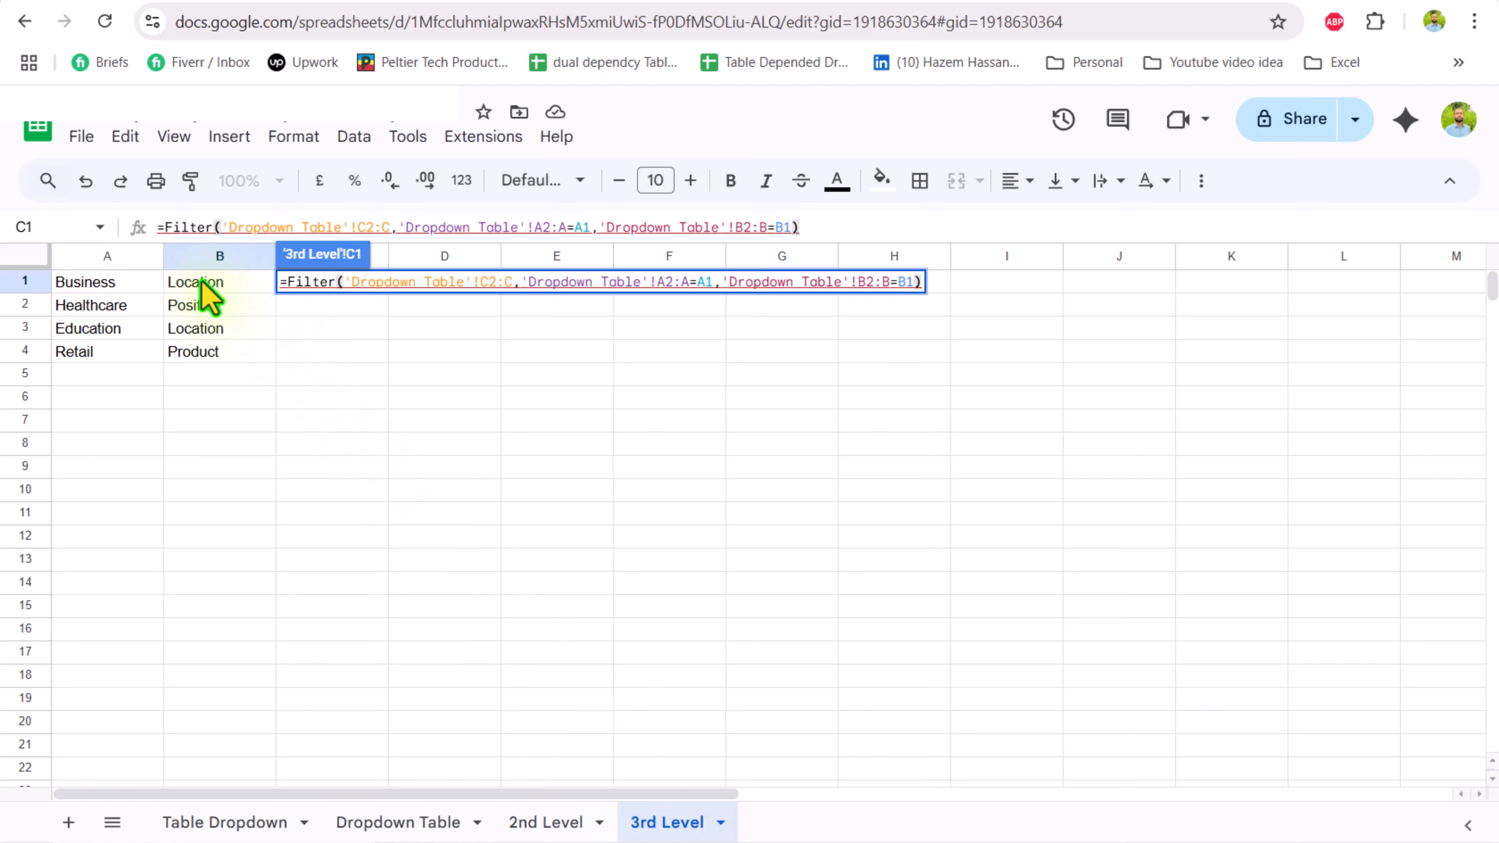
{"action": "key", "text": "Return"}
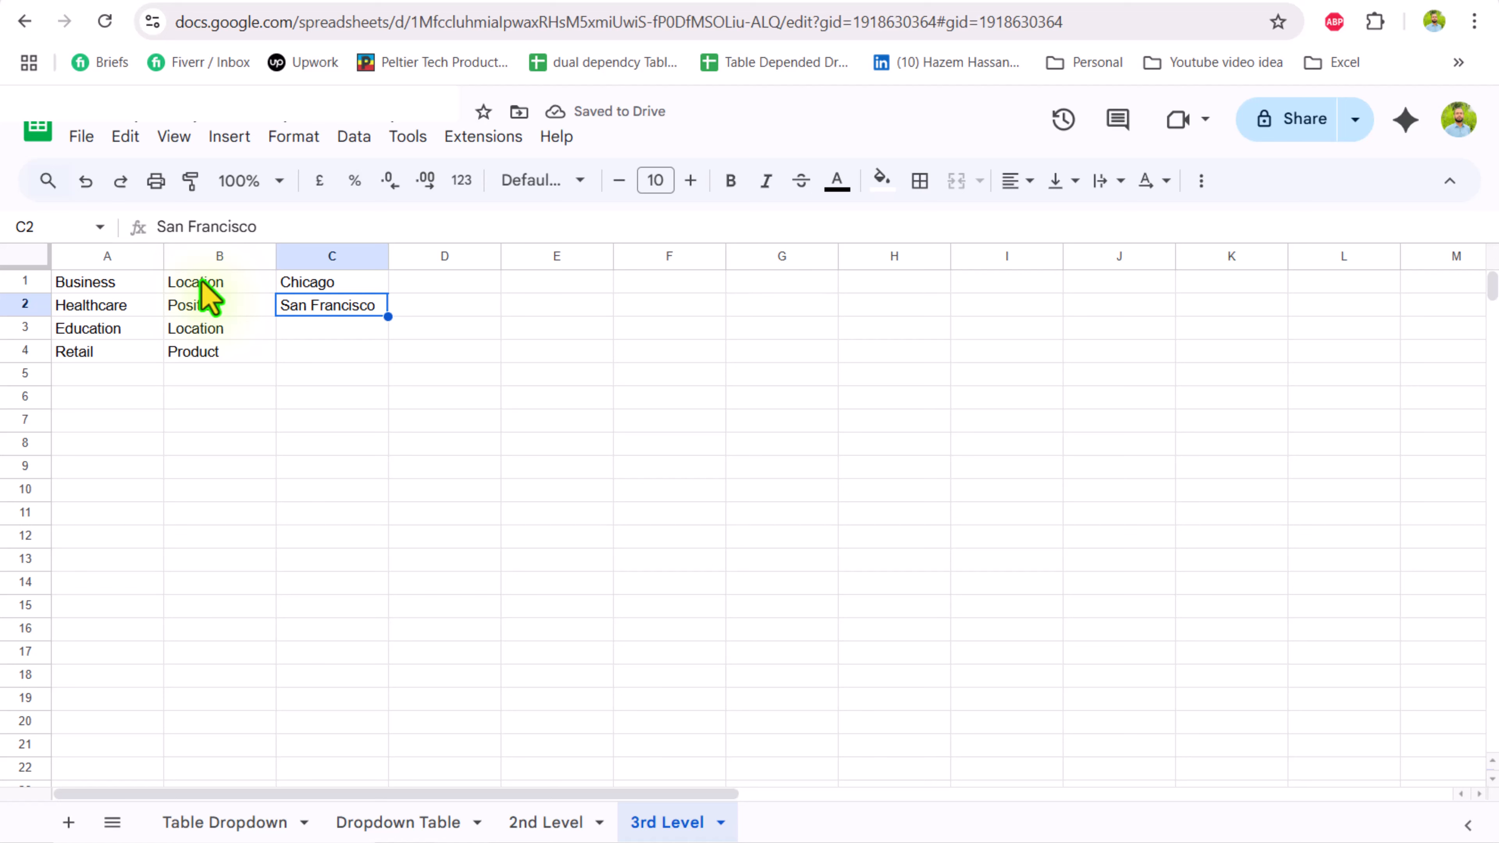
- Wrap the FILTER formula in C1 in TRANSPOSE so its results run across the row
{"action": "key", "text": "Up"}
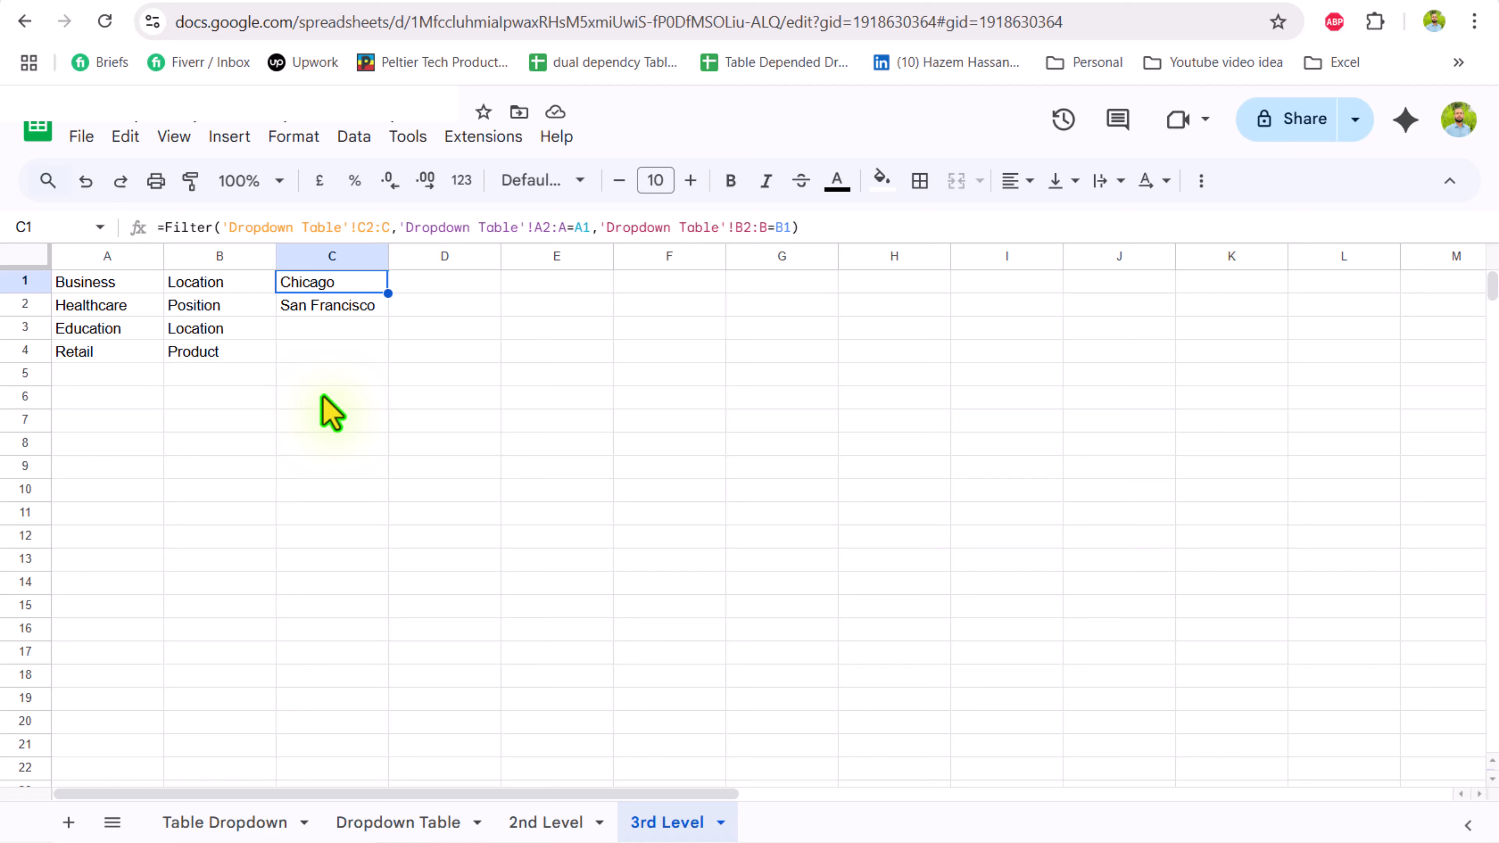
{"action": "left_click", "coordinate": [165, 227]}
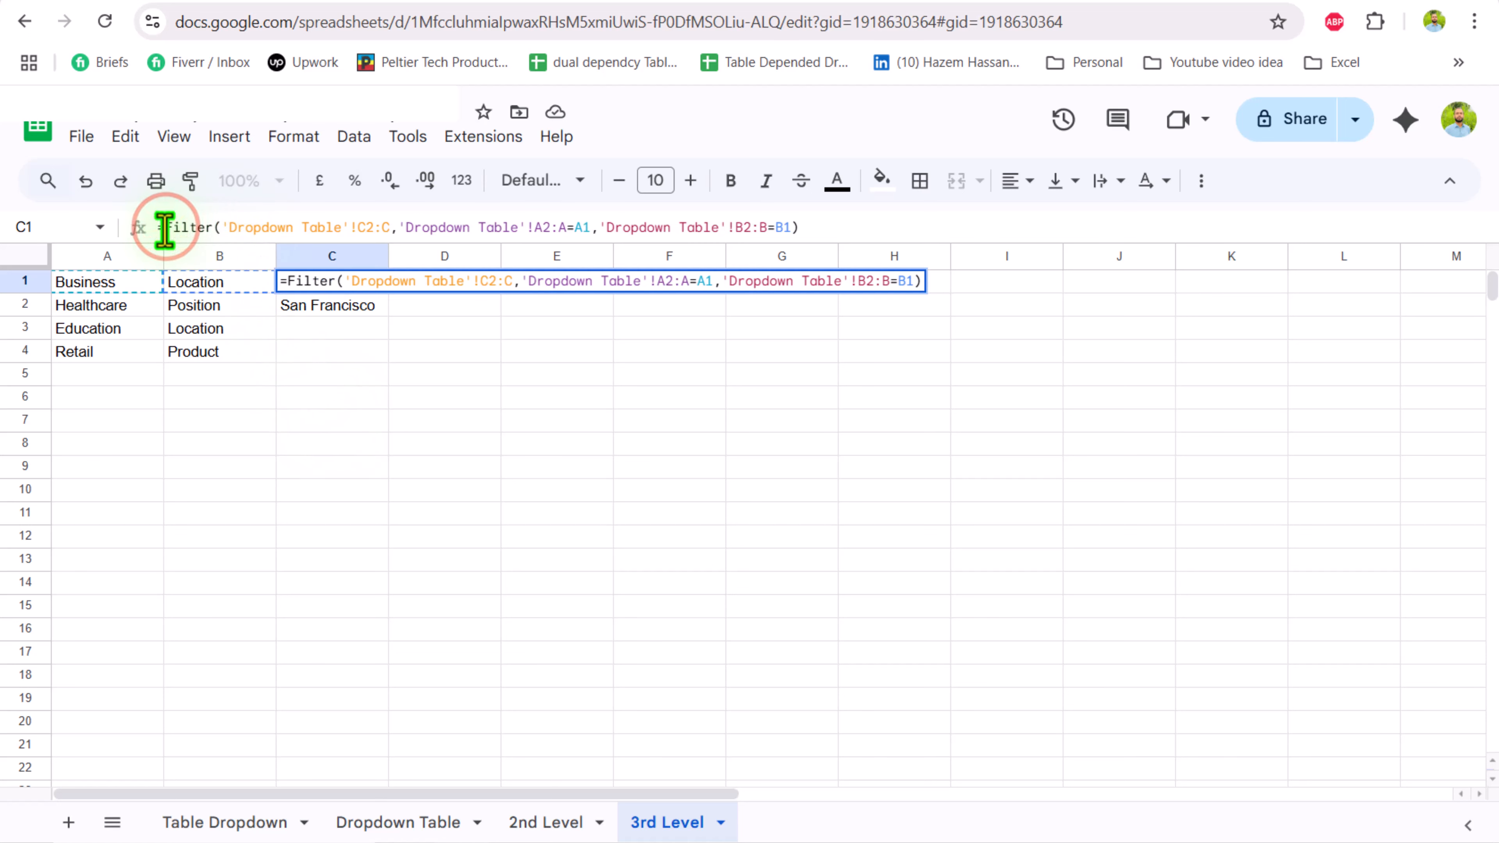
{"action": "type", "text": "Transpo"}
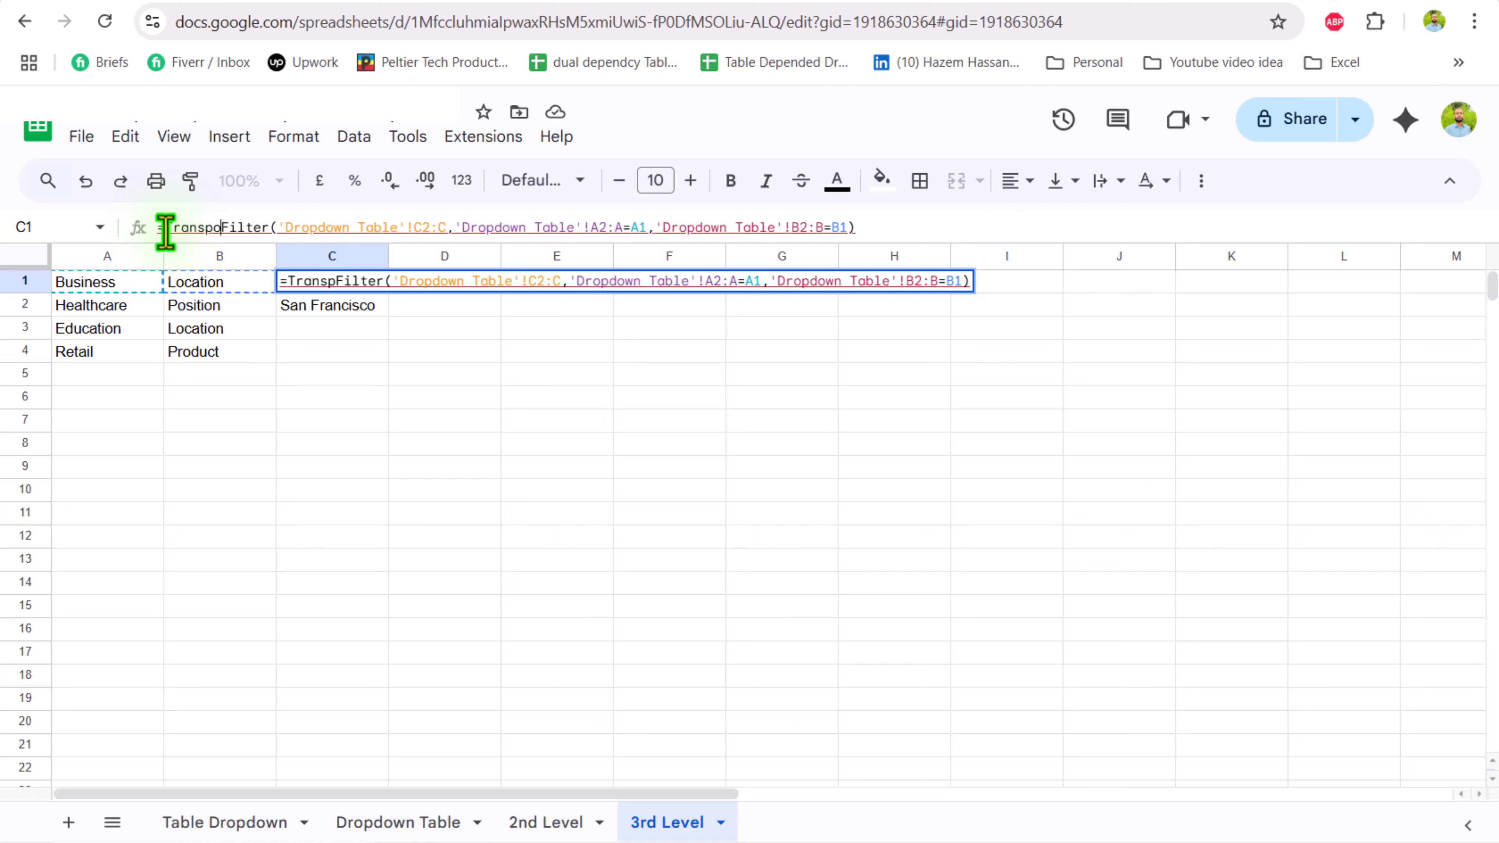
{"action": "type", "text": "se("}
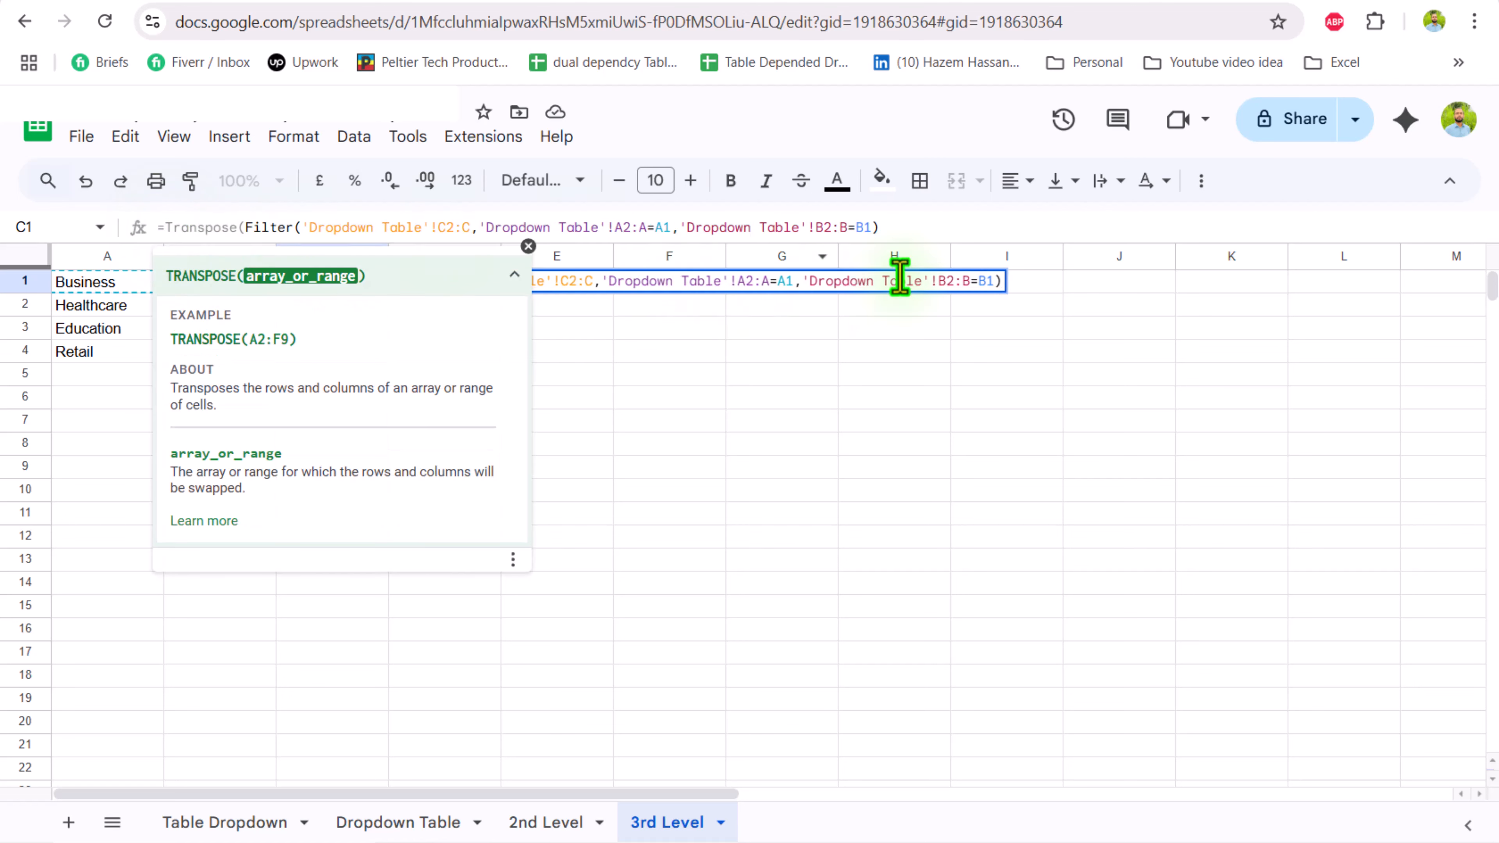
{"action": "left_click", "coordinate": [904, 227]}
{"action": "type", "text": ")"}
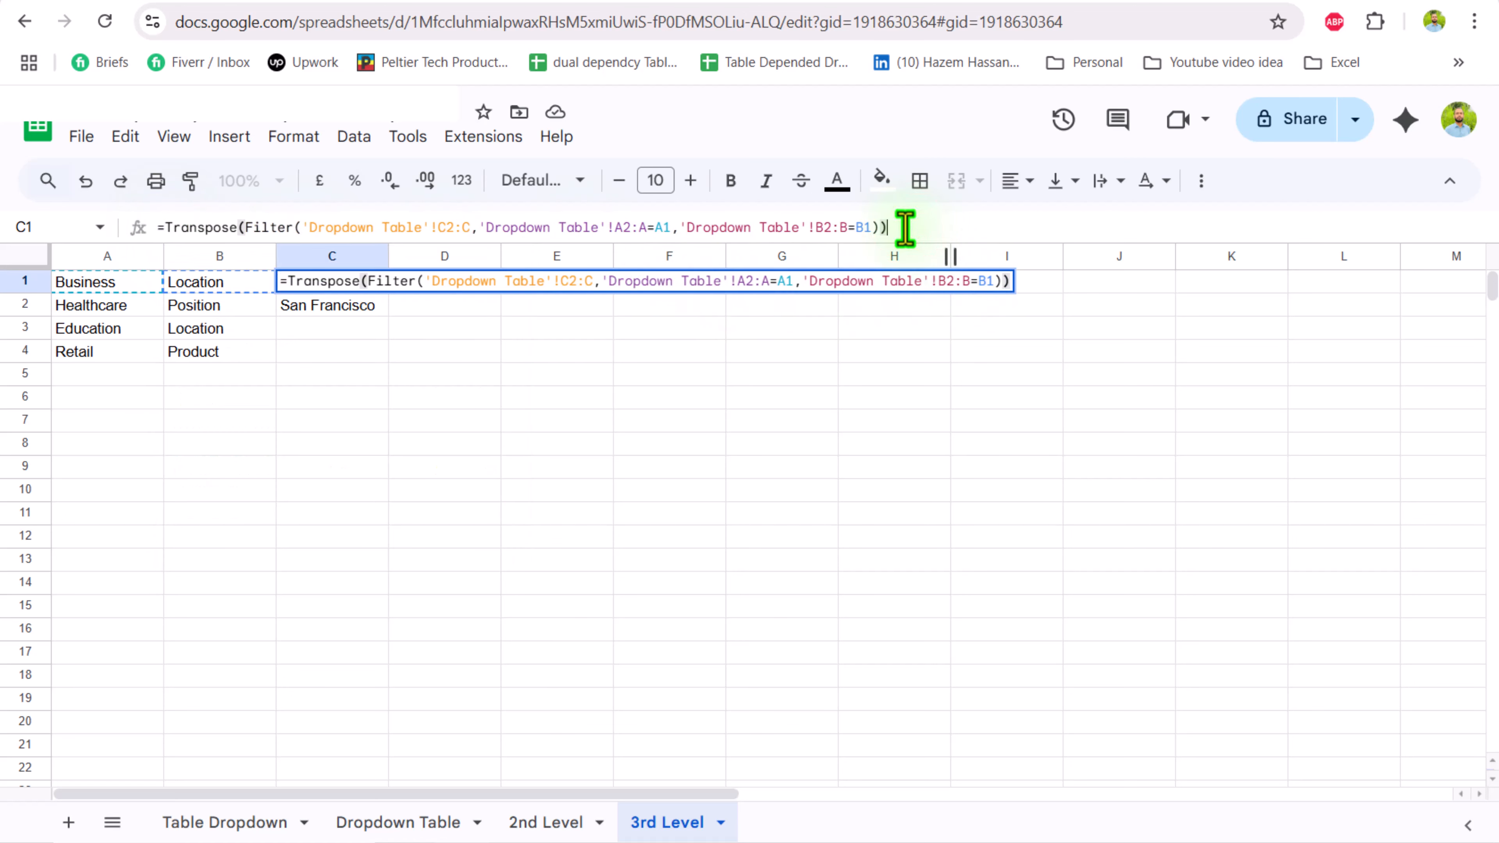
{"action": "key", "text": "Return"}
- Start wrapping the TRANSPOSE formula in C1 in a MAP function with A1:A as its first array
{"action": "left_click", "coordinate": [369, 284]}
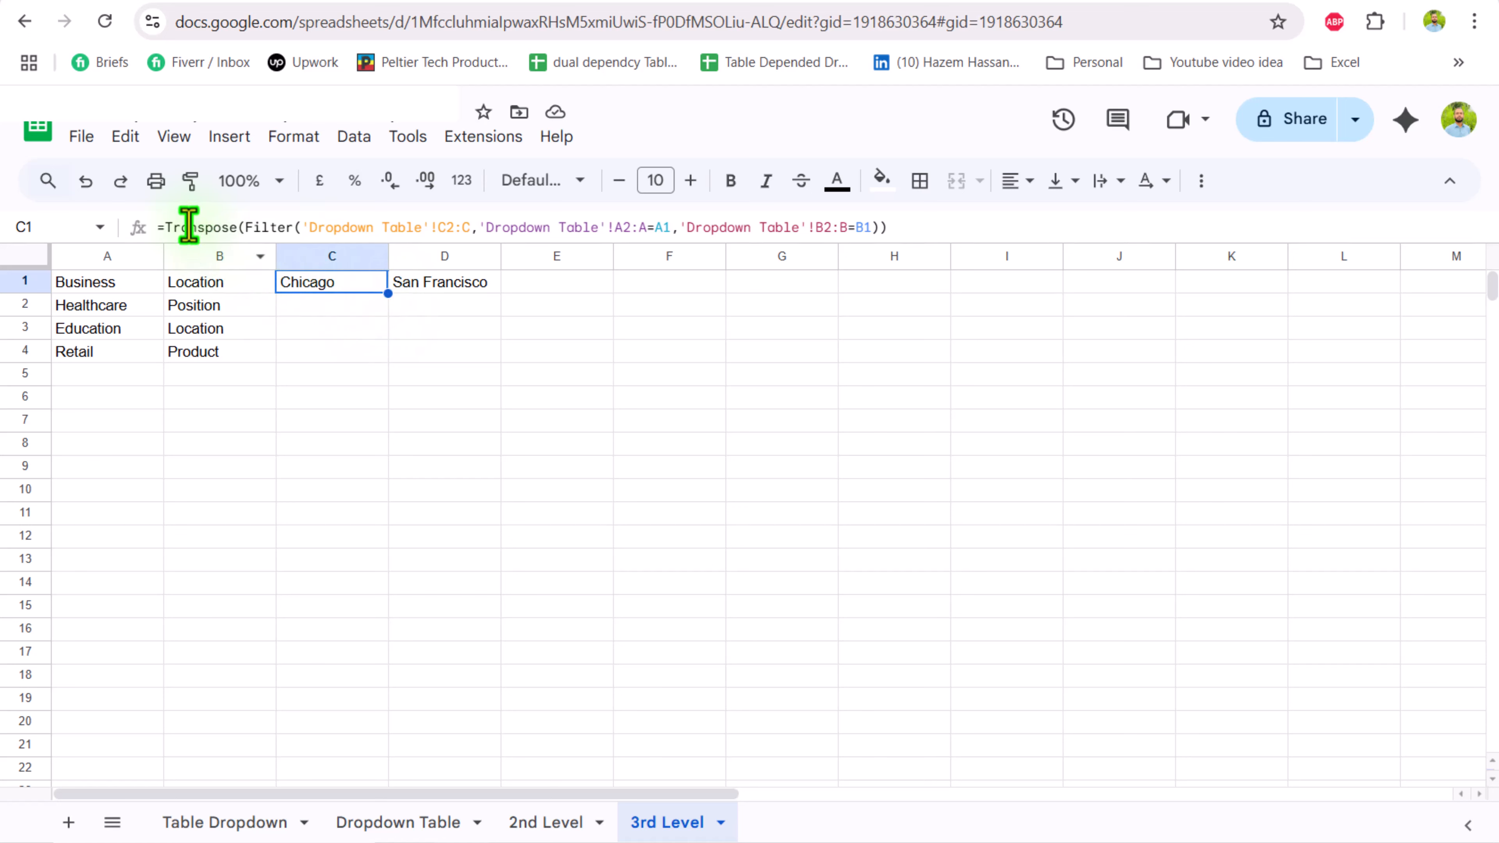
{"action": "left_click", "coordinate": [164, 227]}
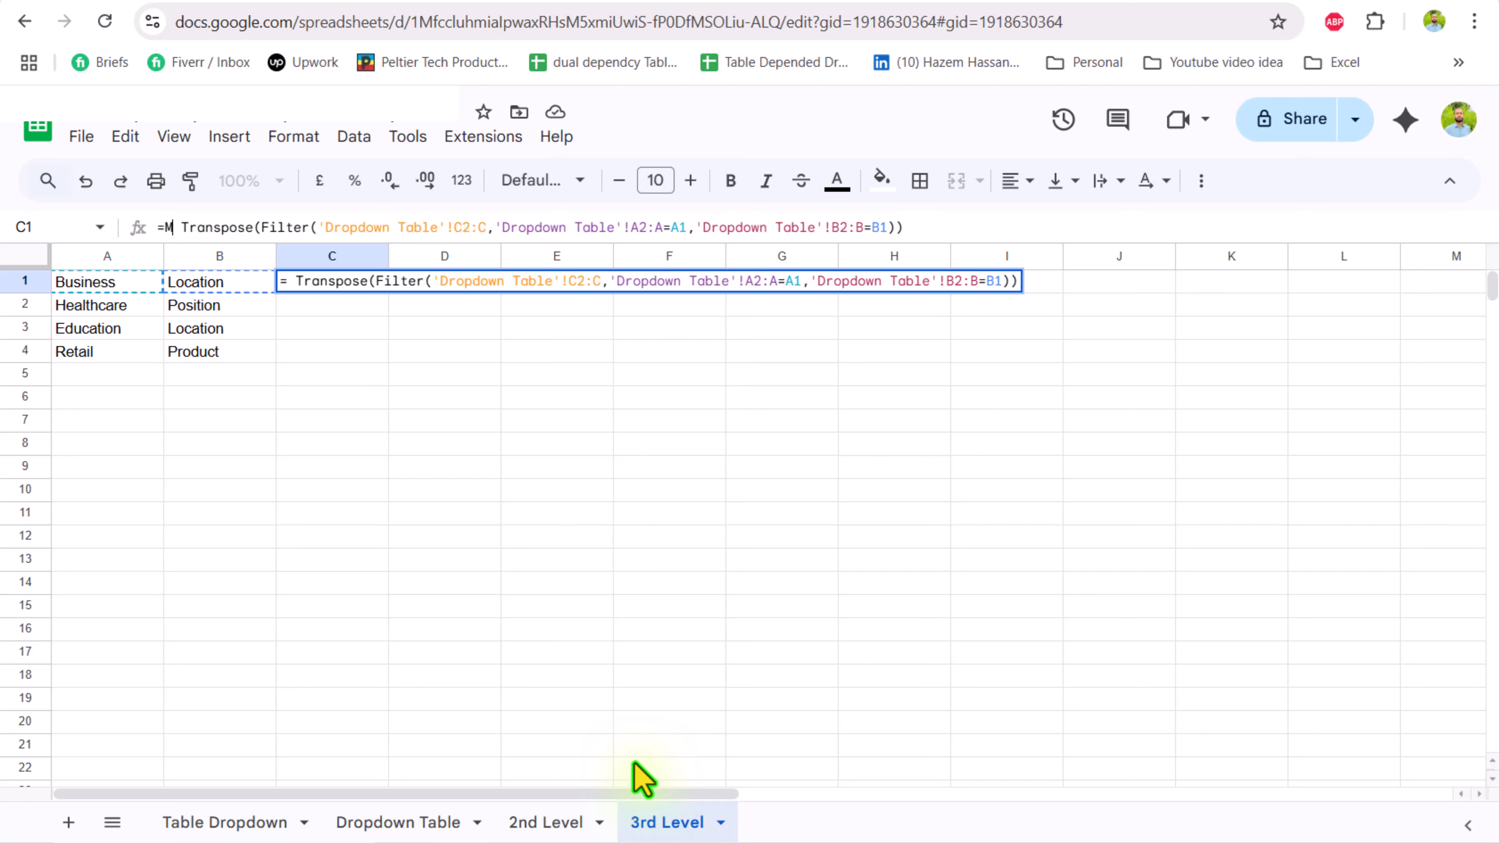
{"action": "type", "text": "Map("}
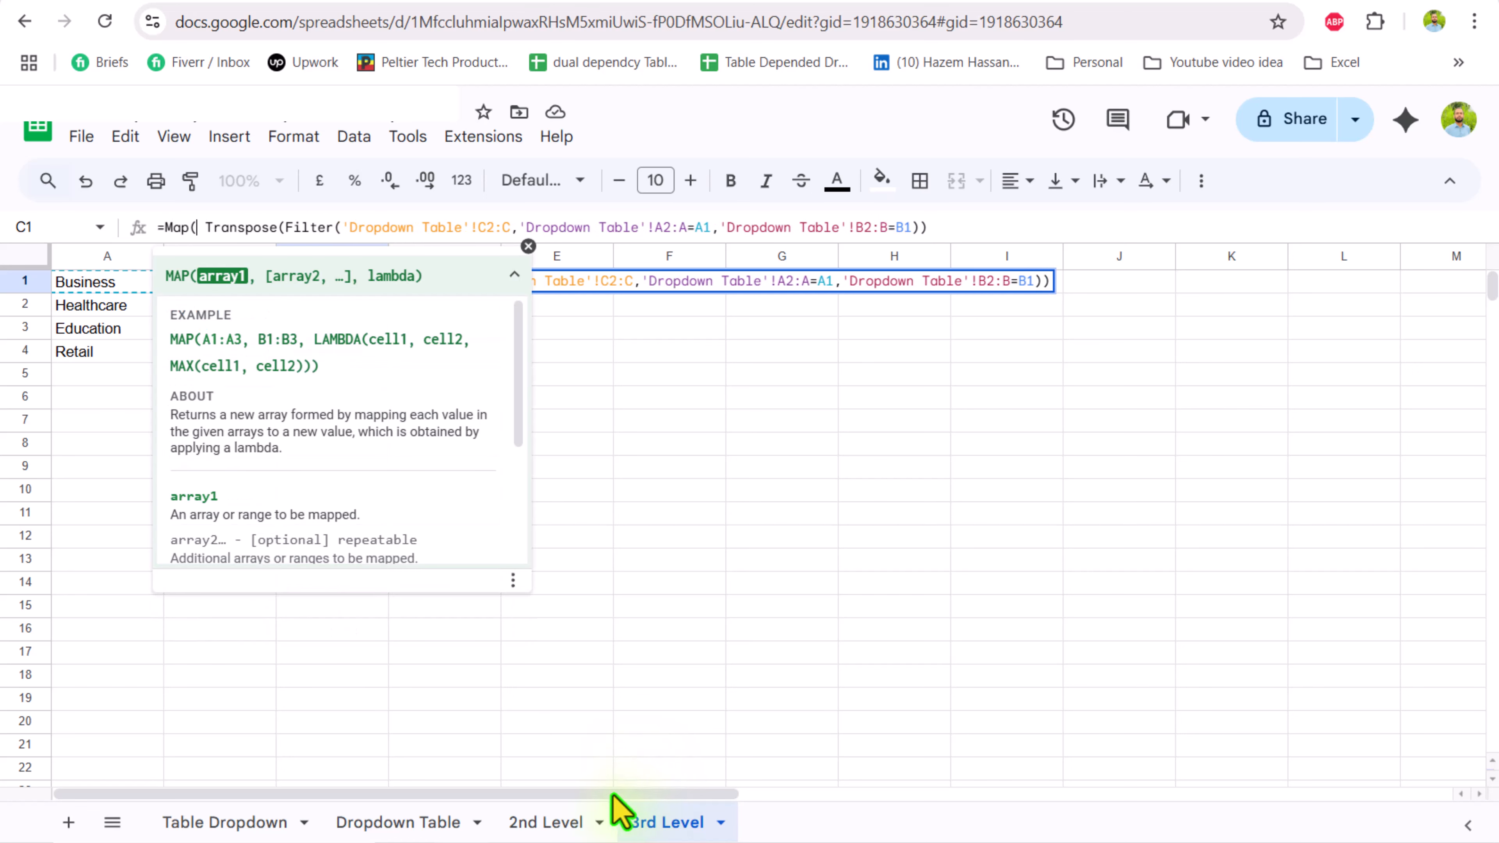
{"action": "left_click_drag", "start_coordinate": [124, 283], "coordinate": [115, 385]}
{"action": "key", "text": "BackSpace"}
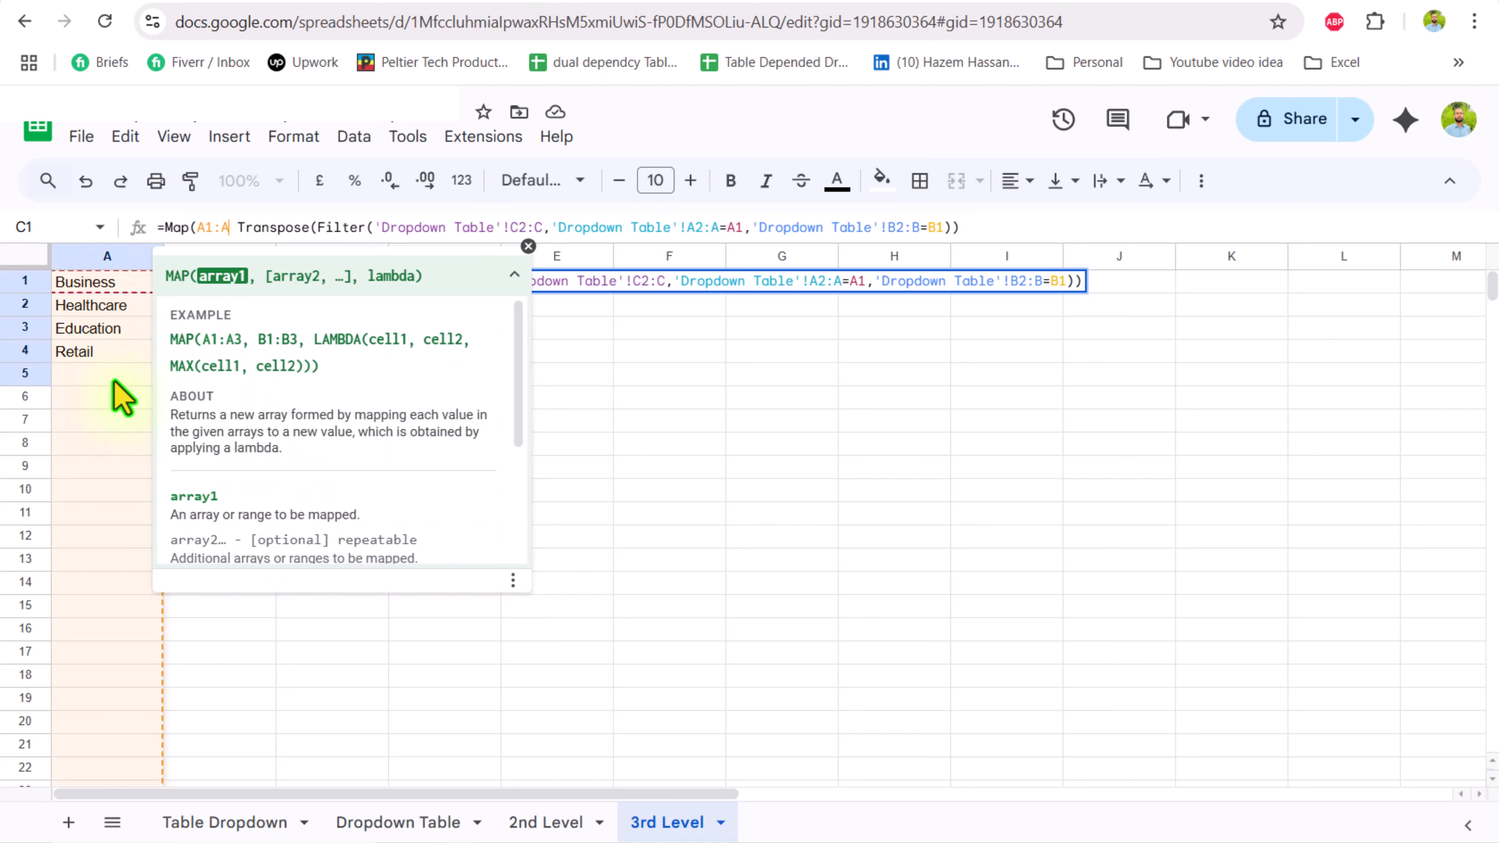
{"action": "type", "text": ","}
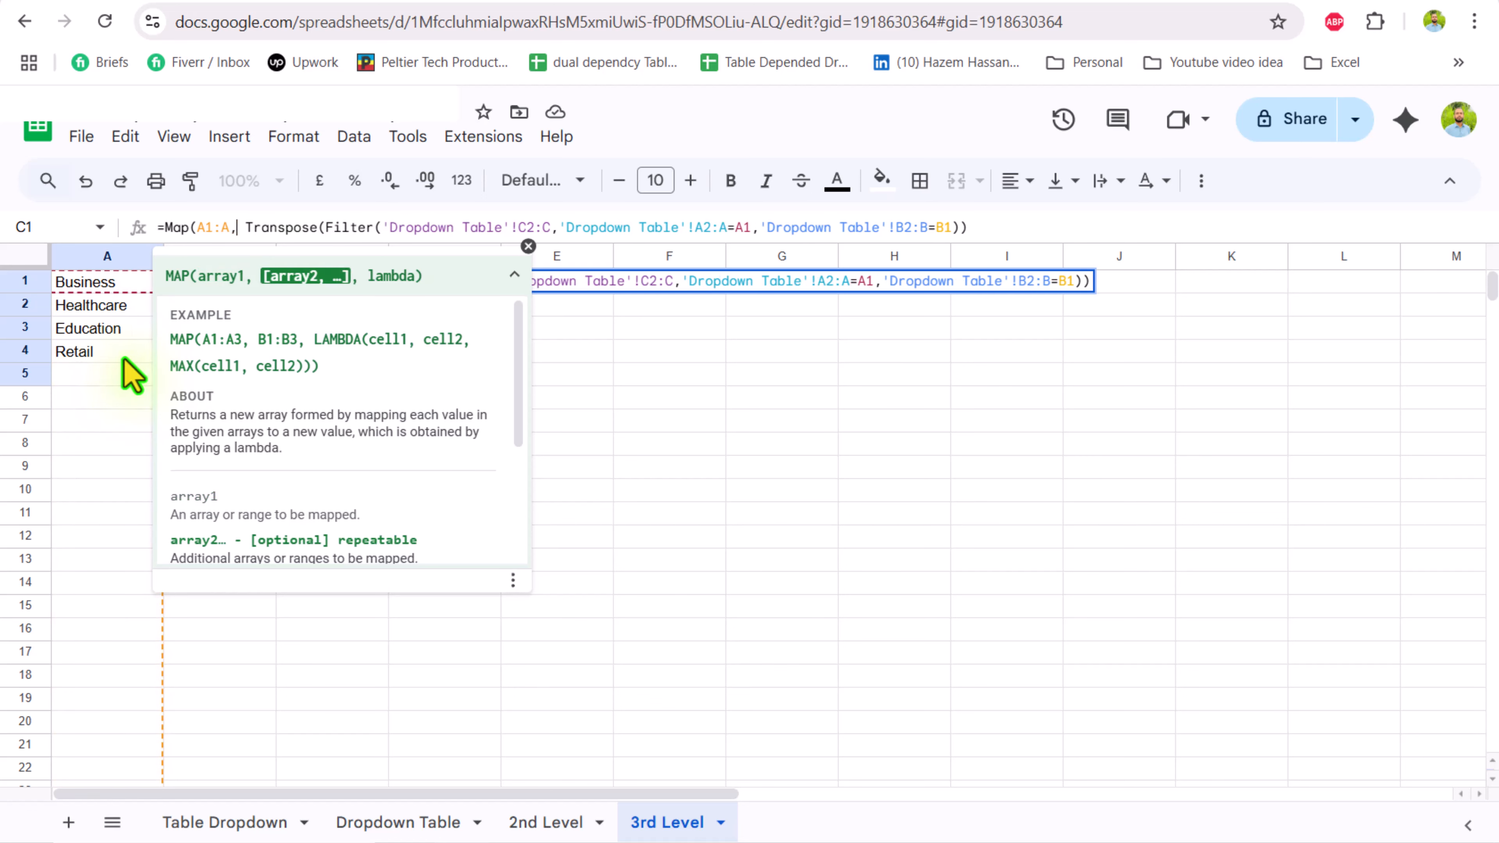
- Add the open-ended range B1:B as the second array of the MAP function
{"action": "left_click", "coordinate": [528, 246]}
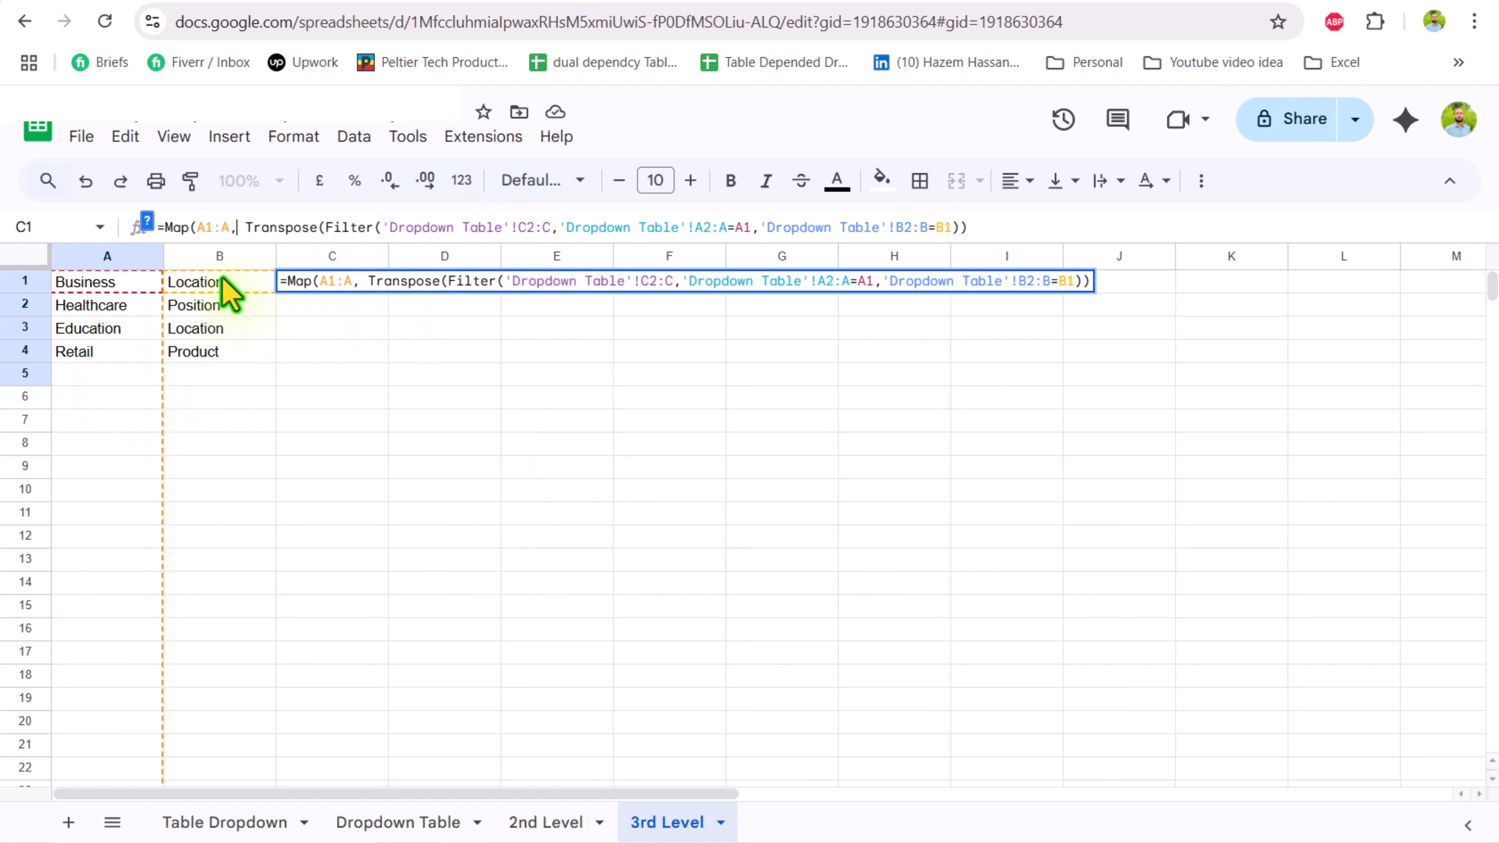
{"action": "left_click_drag", "start_coordinate": [222, 276], "coordinate": [224, 363]}
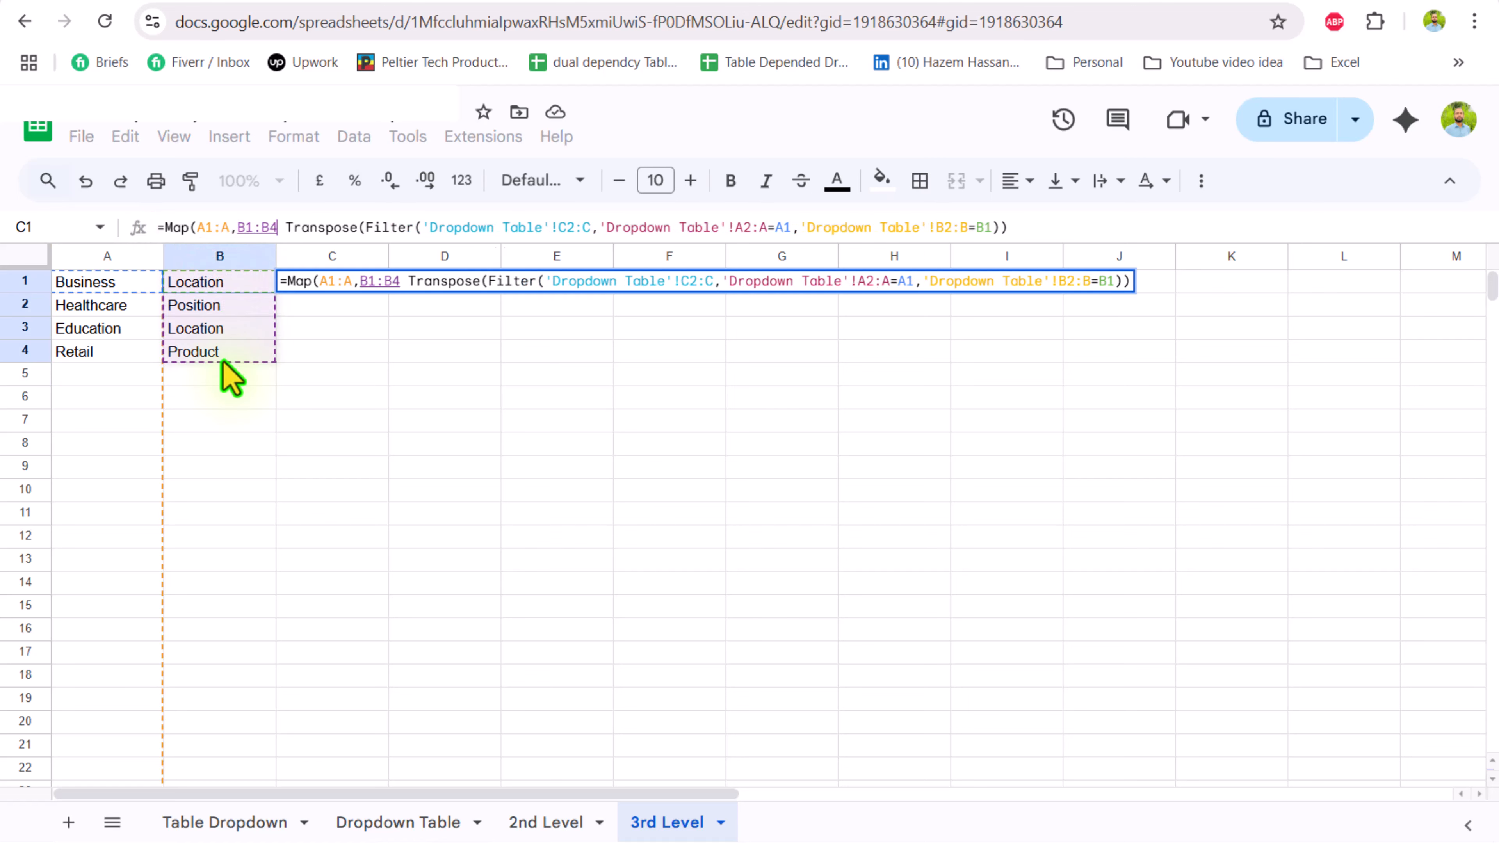
{"action": "key", "text": "BackSpace"}
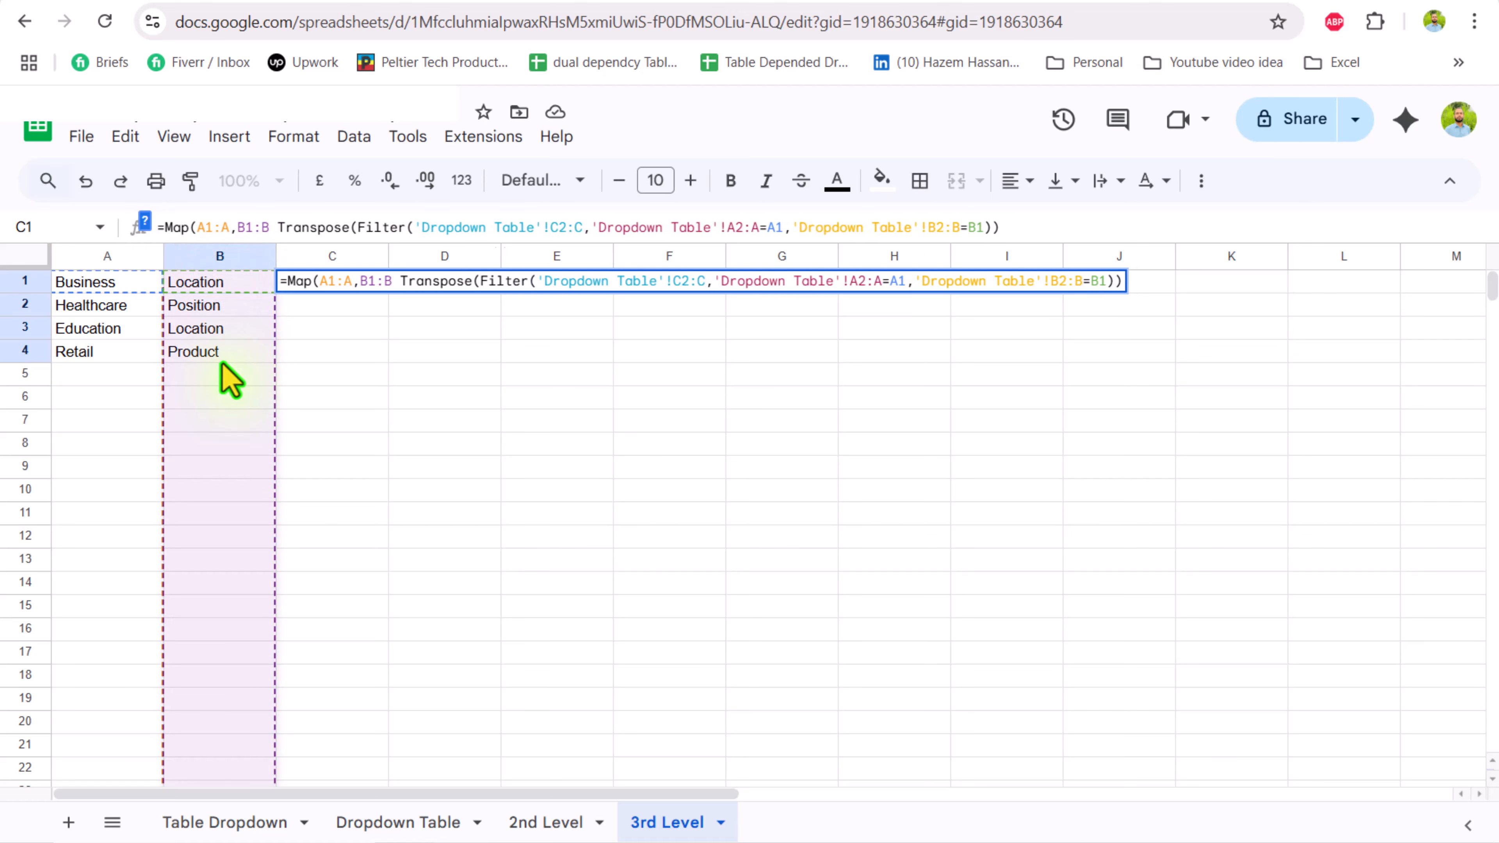
{"action": "type", "text": ","}
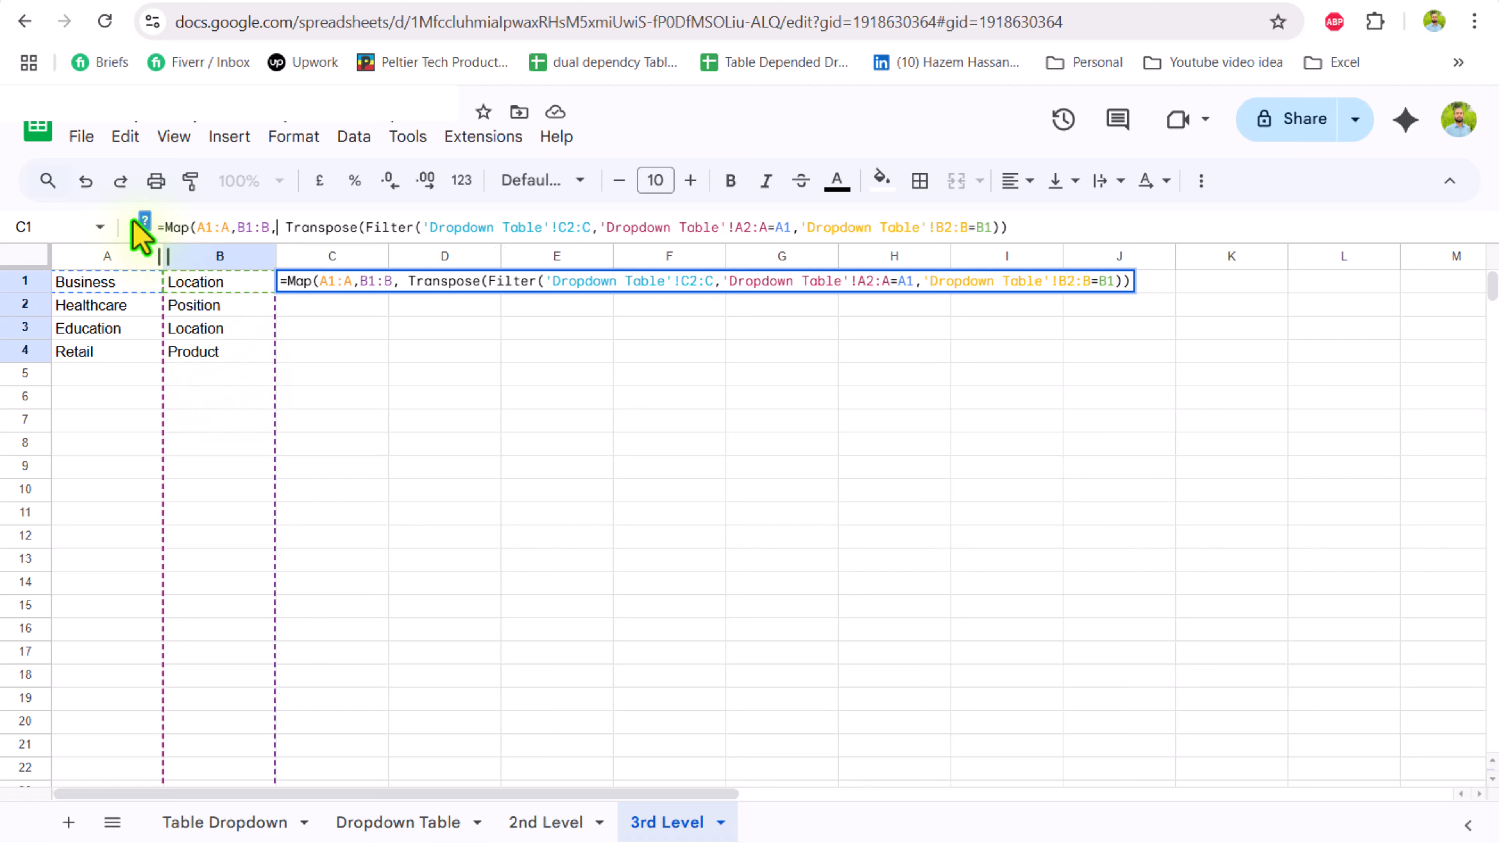
- Insert a LAMBDA with the names x and y before TRANSPOSE as the MAP function's last argument
{"action": "left_click", "coordinate": [144, 222]}
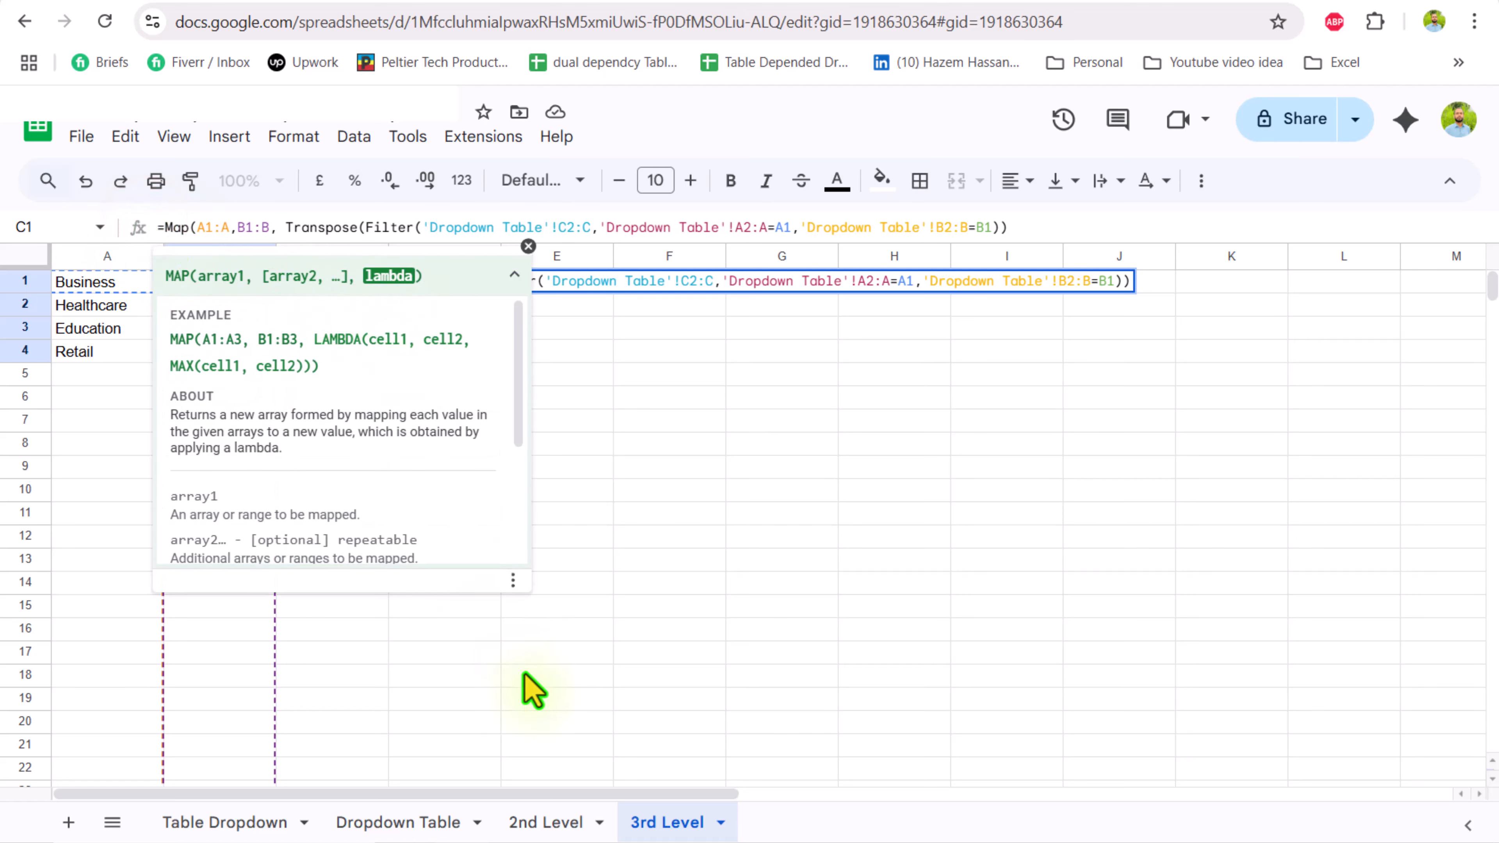
{"action": "type", "text": "Lambda"}
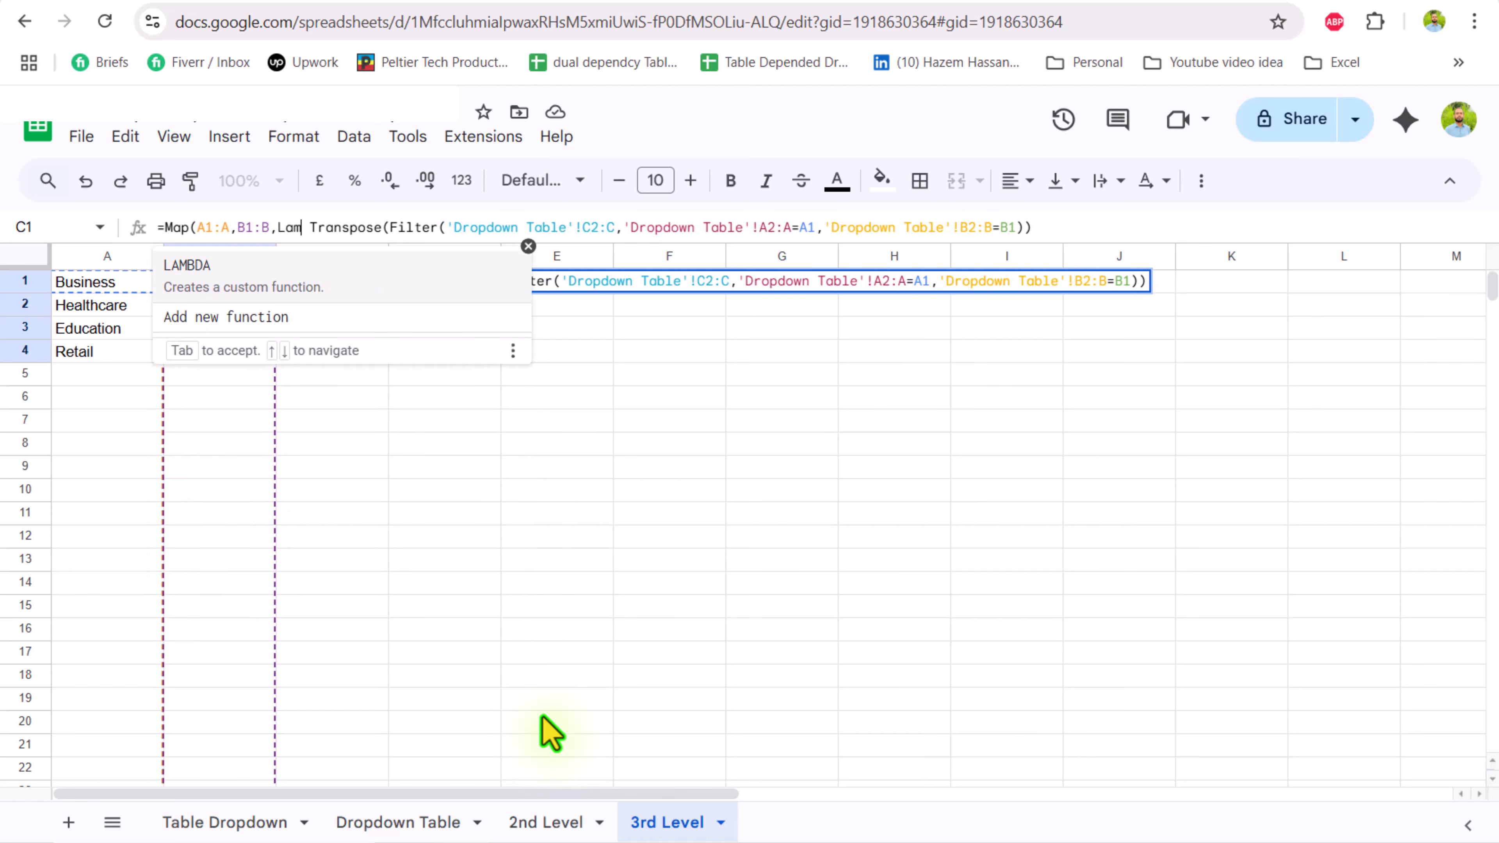
{"action": "type", "text": "("}
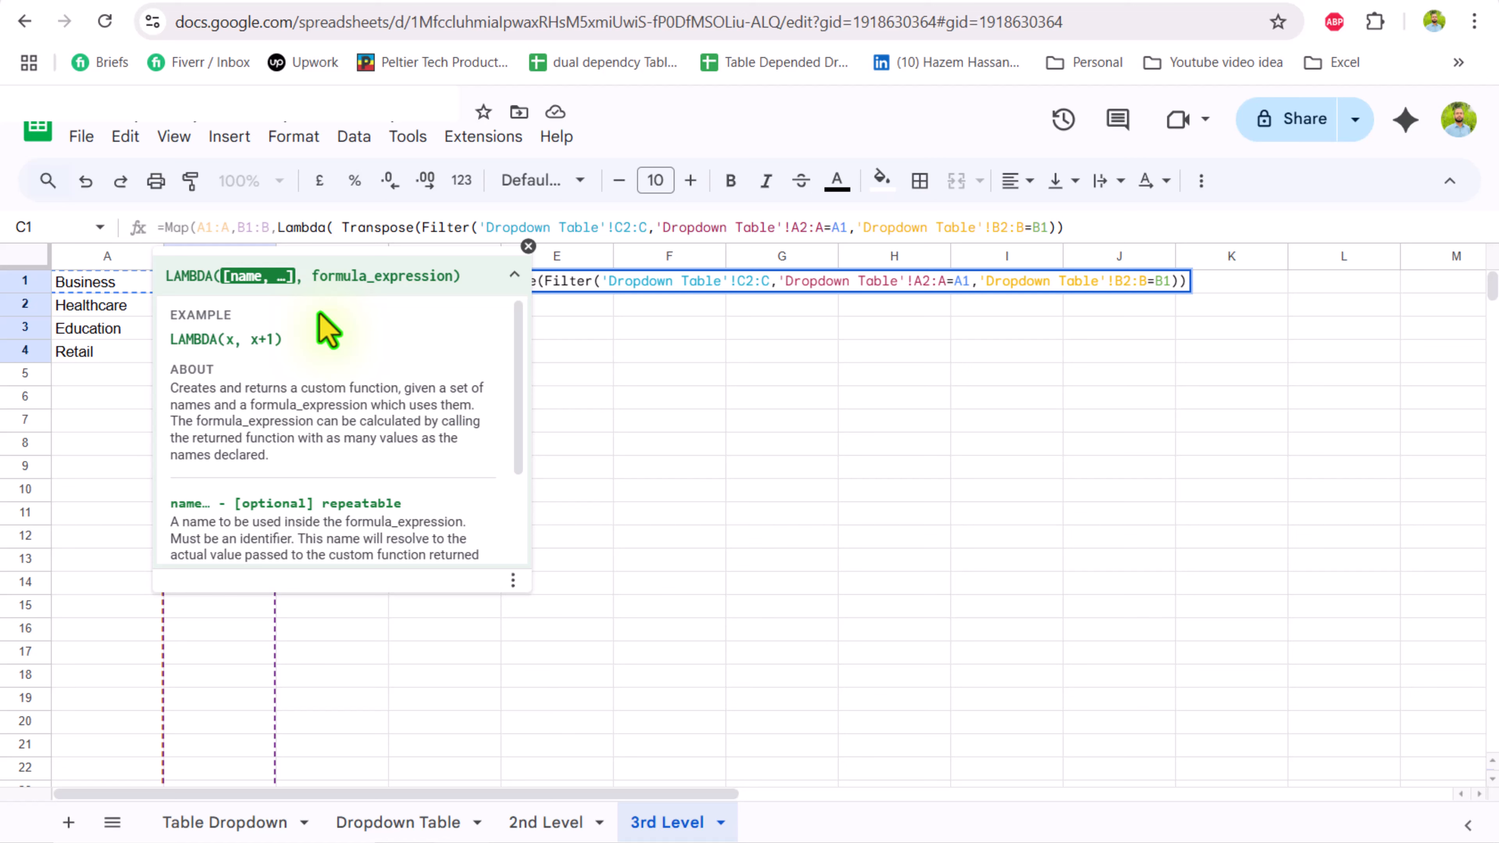
{"action": "type", "text": "x,"}
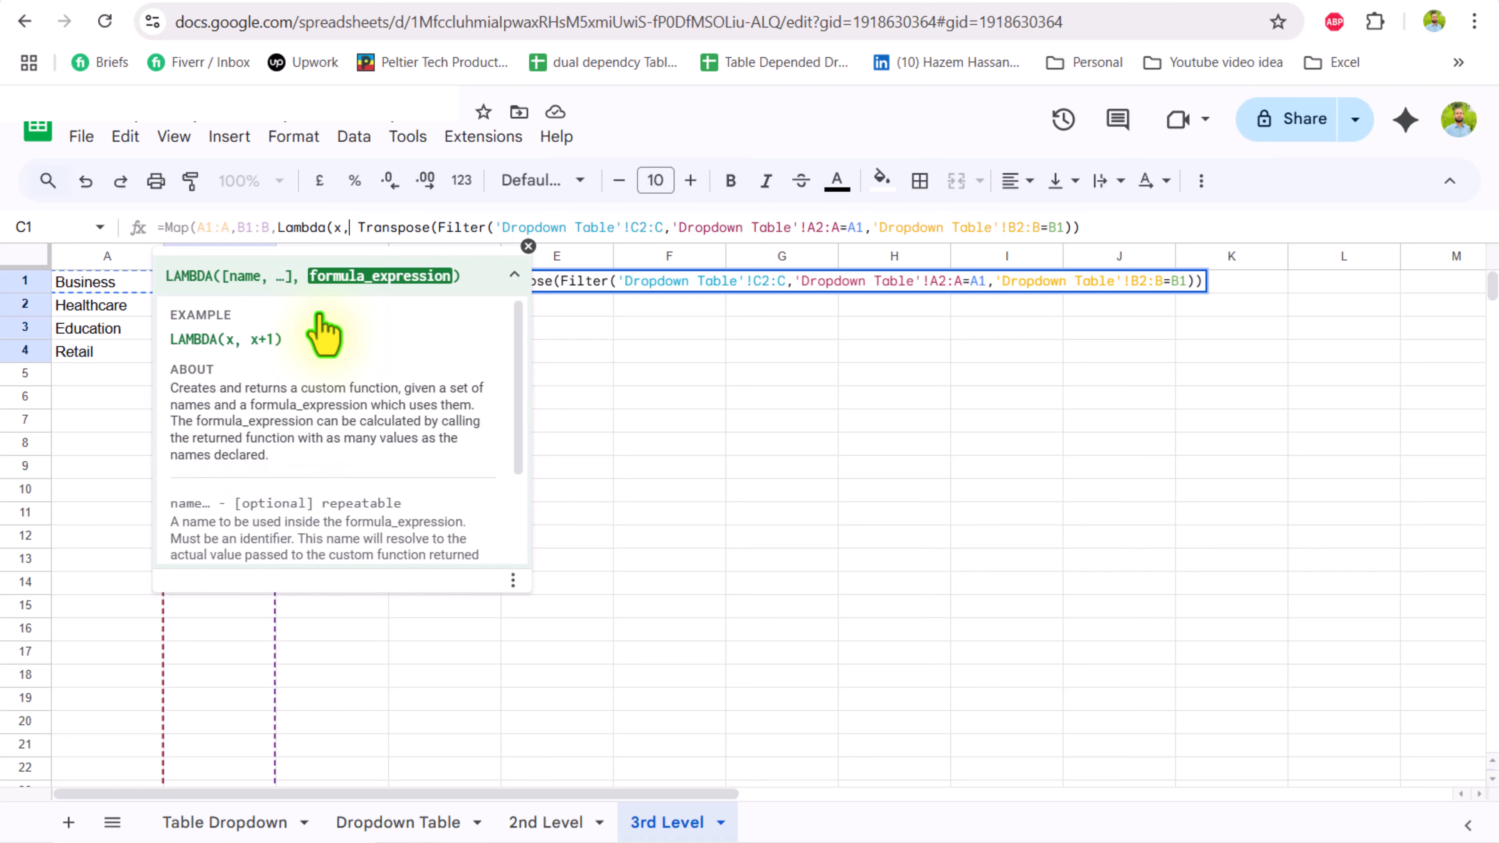
{"action": "type", "text": "y"}
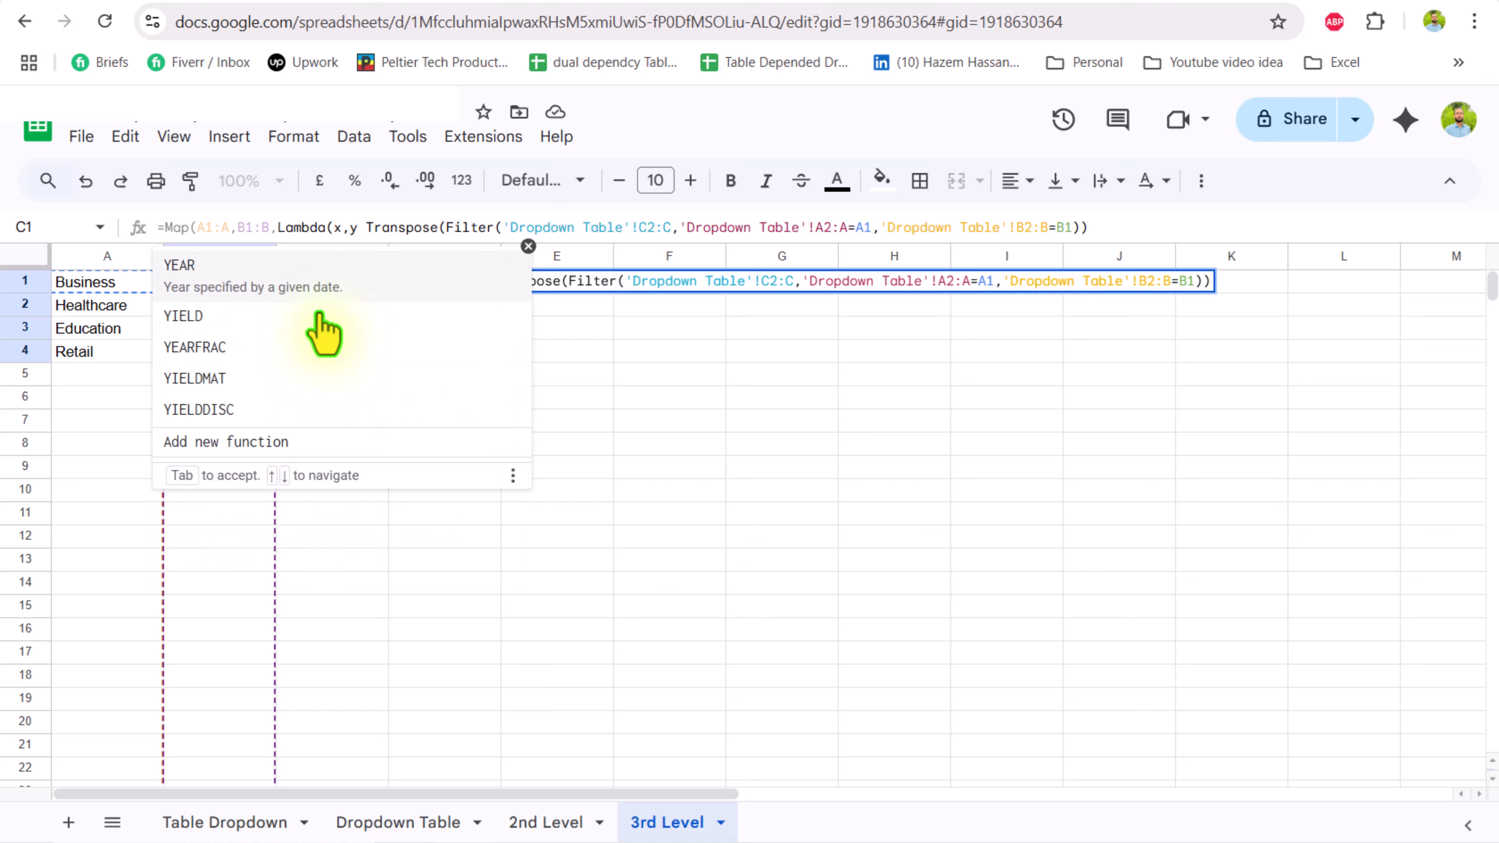
{"action": "type", "text": ","}
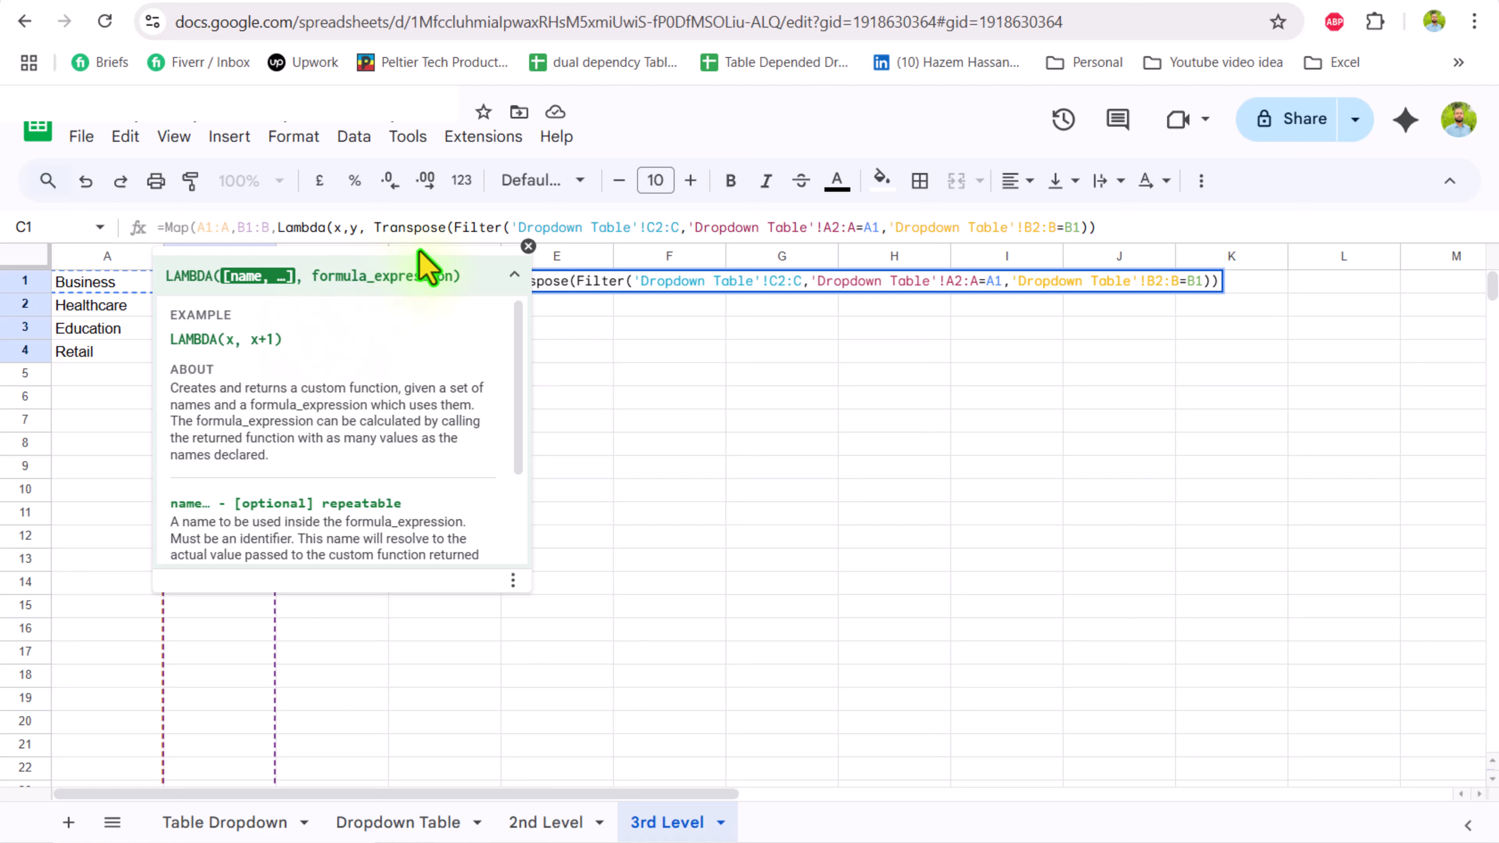
- Replace the A1 reference in the first FILTER condition with the LAMBDA name x
{"action": "left_click_drag", "start_coordinate": [371, 227], "coordinate": [1101, 231]}
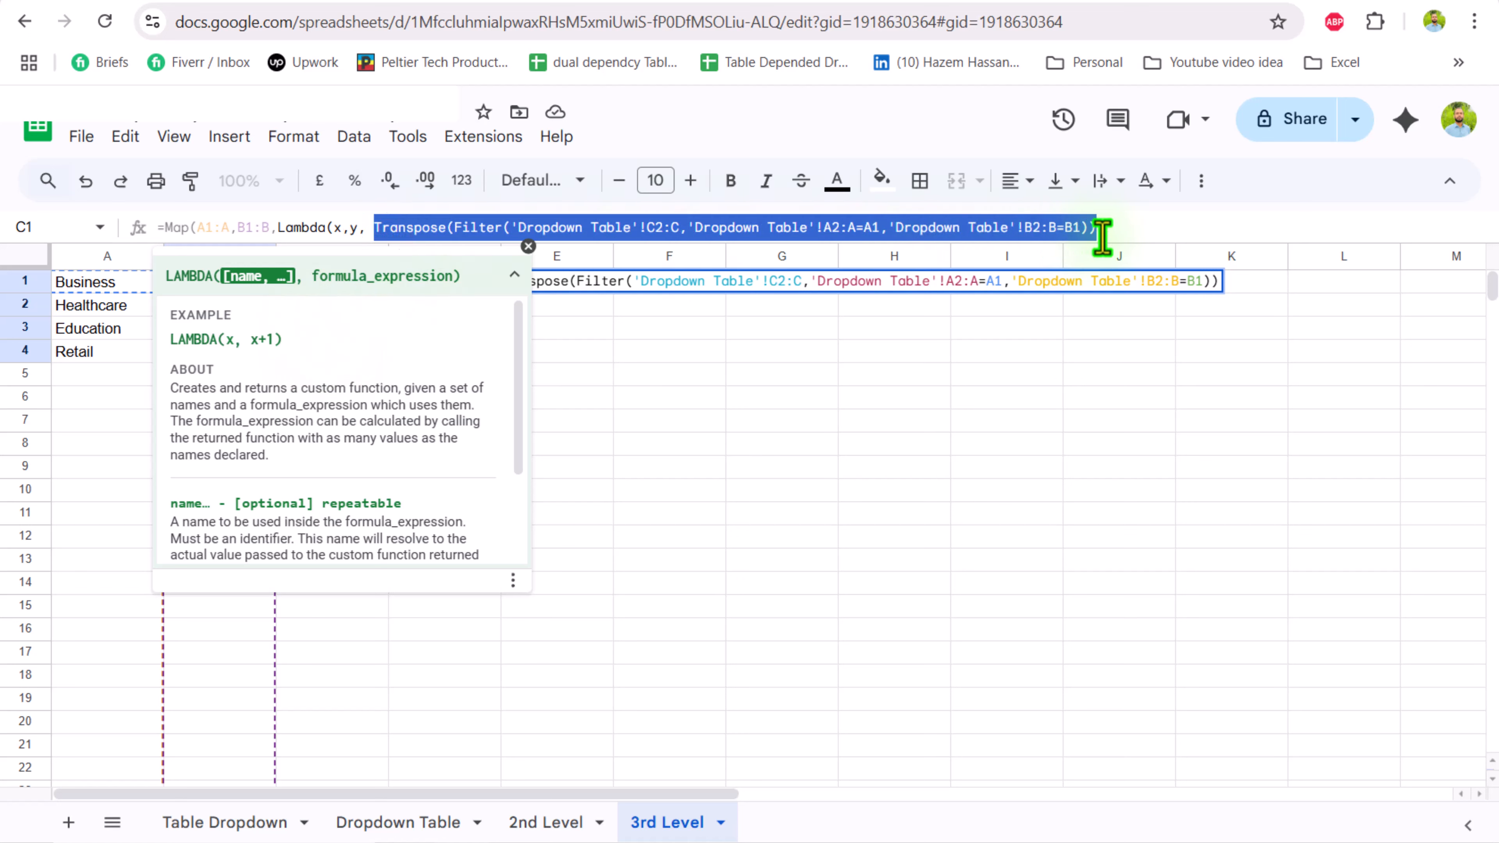
{"action": "left_click", "coordinate": [878, 227]}
{"action": "key", "text": "BackSpace"}
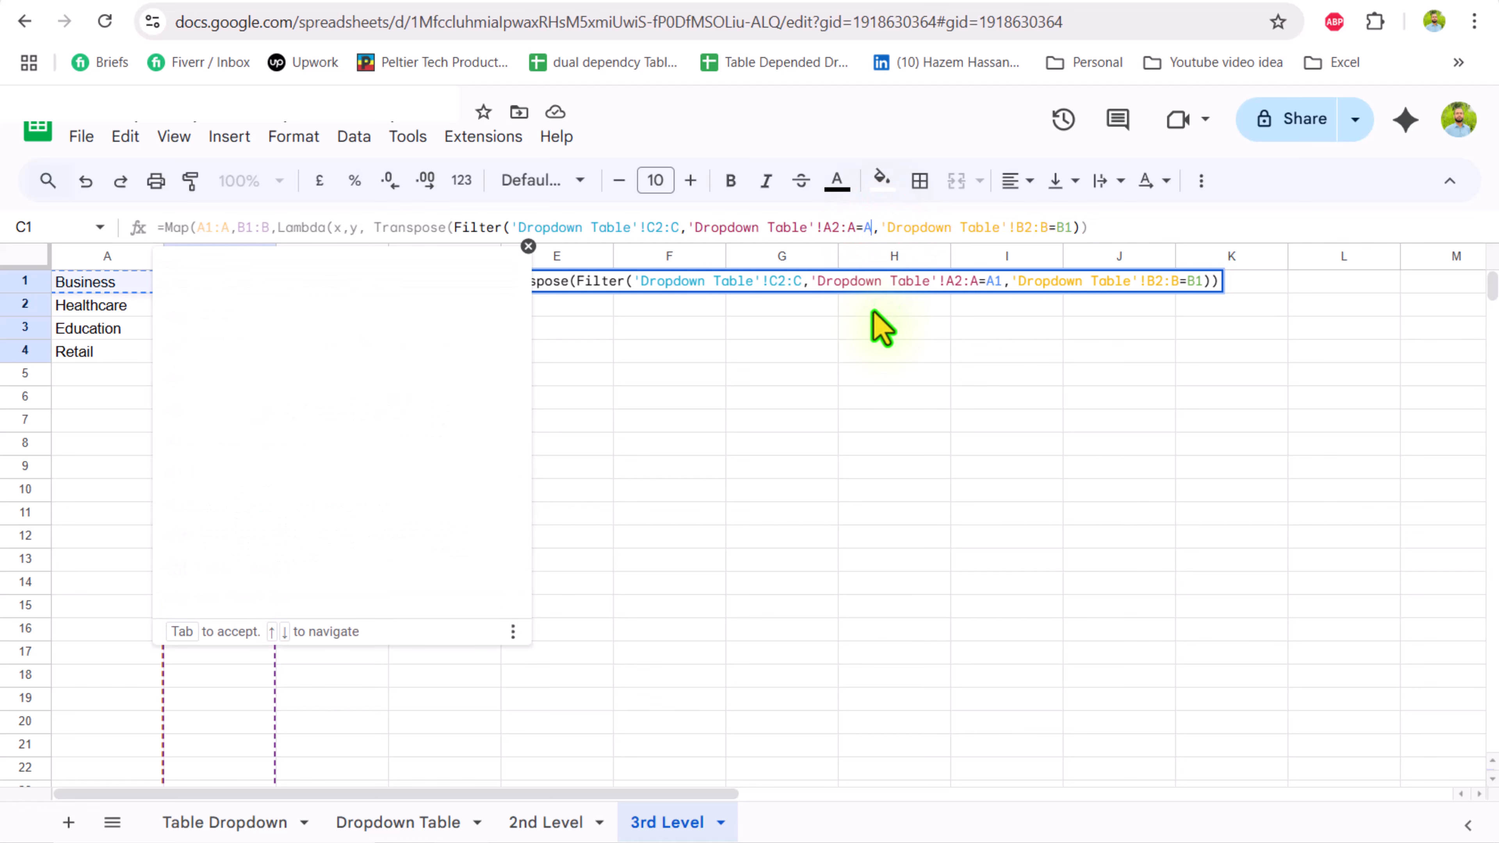
{"action": "key", "text": "BackSpace"}
{"action": "type", "text": "x"}
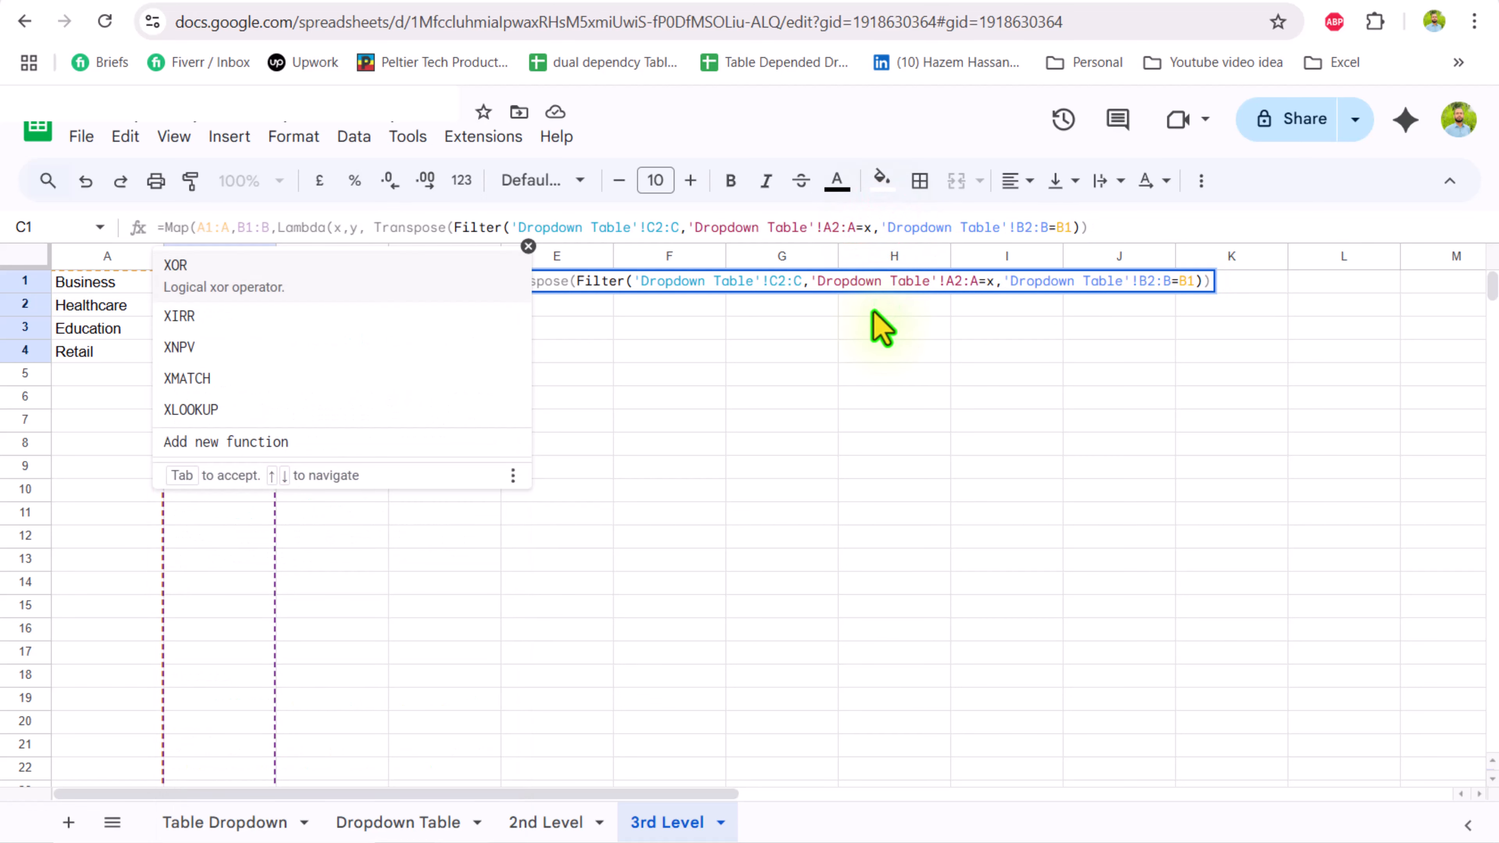
- Replace B1 in the second FILTER condition with y, then close the LAMBDA and MAP functions and enter the formula
{"action": "left_click", "coordinate": [1065, 227]}
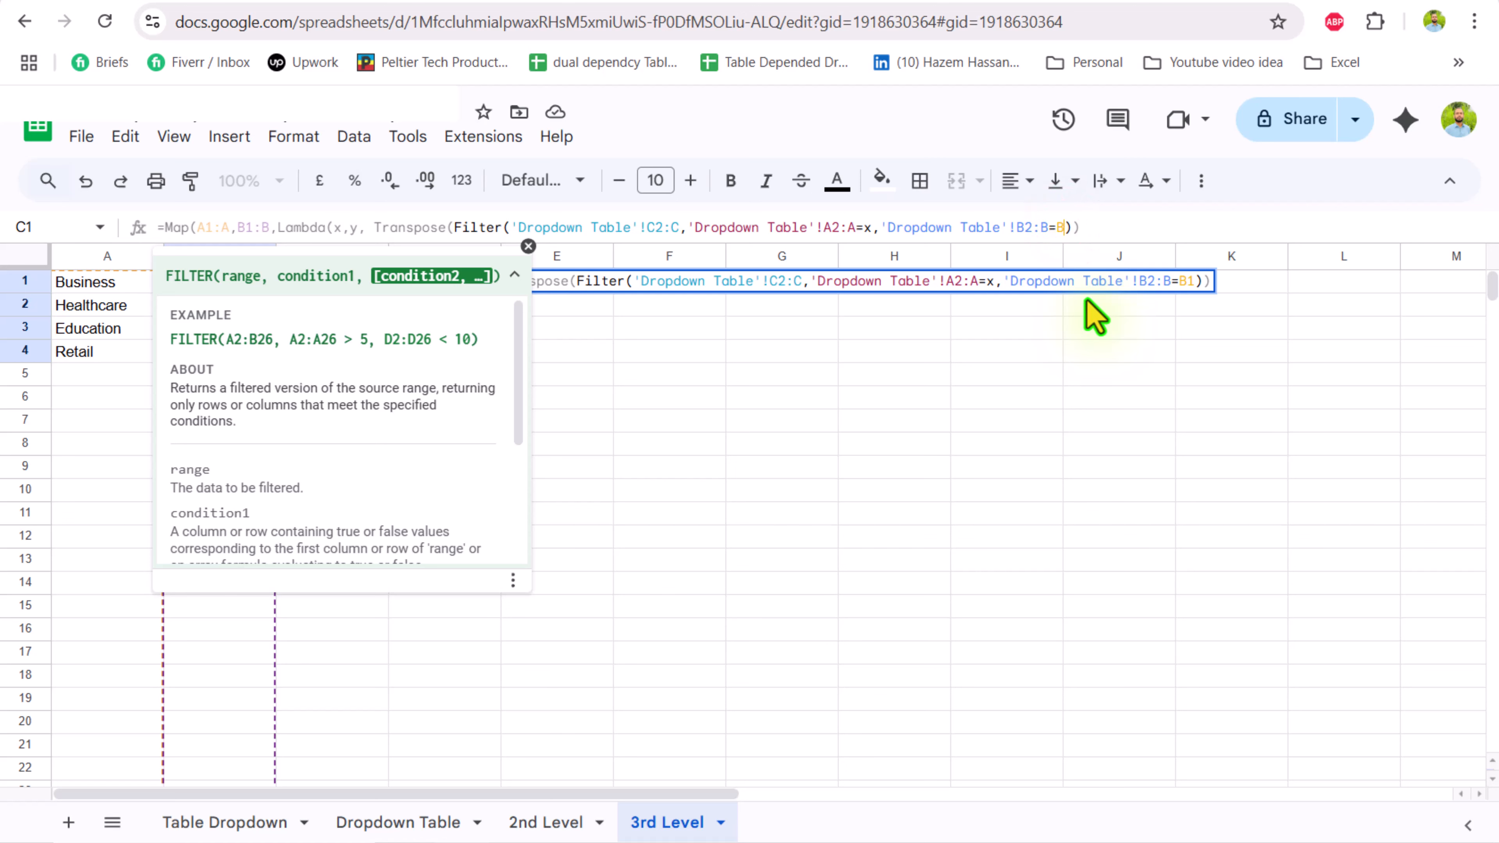
{"action": "key", "text": "BackSpace"}
{"action": "type", "text": "y"}
{"action": "left_click", "coordinate": [1099, 227]}
{"action": "type", "text": ")"}
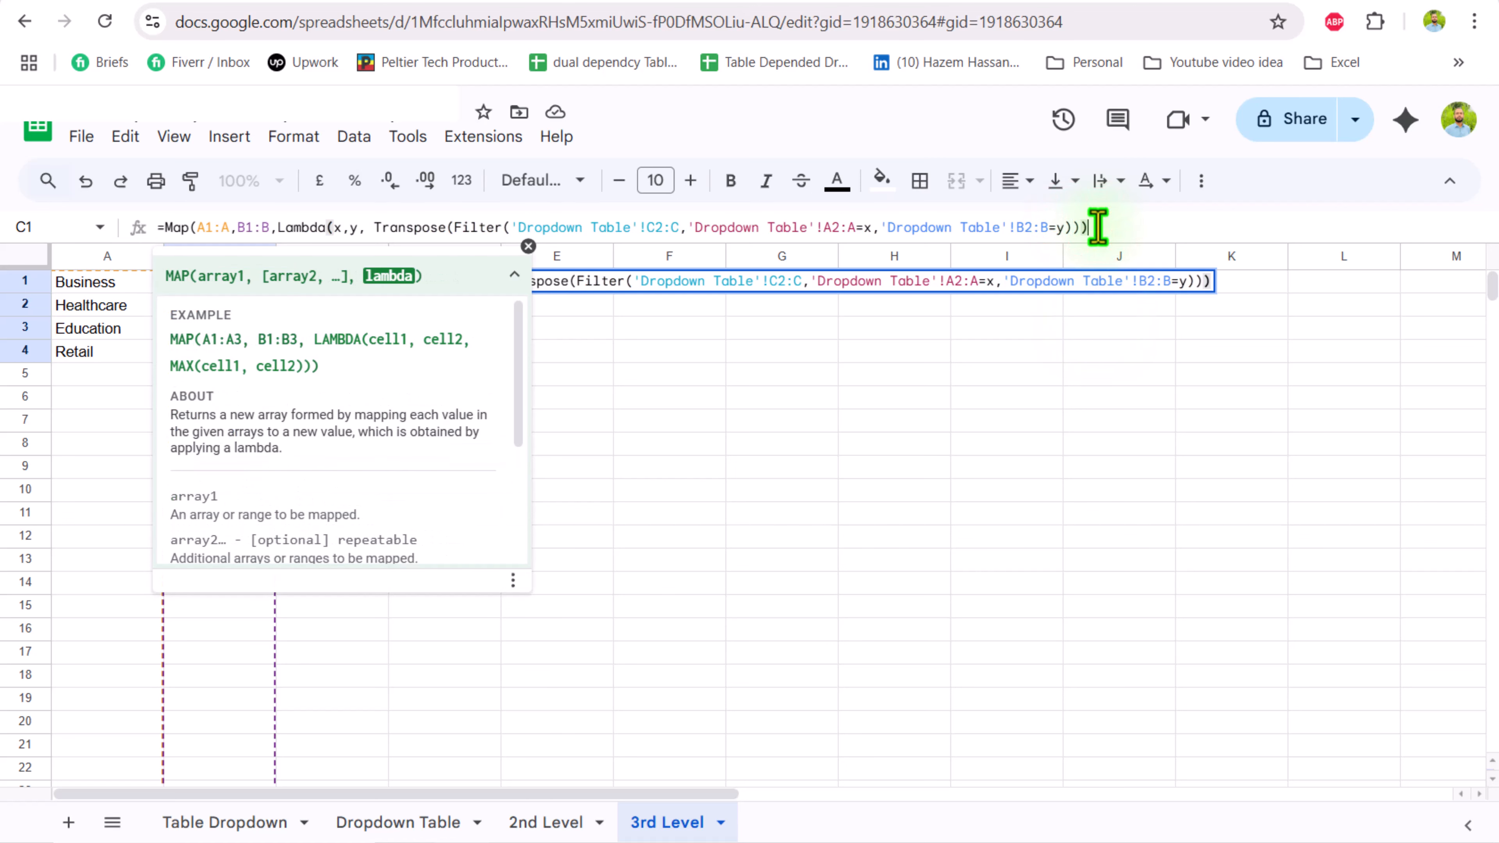
{"action": "type", "text": ")"}
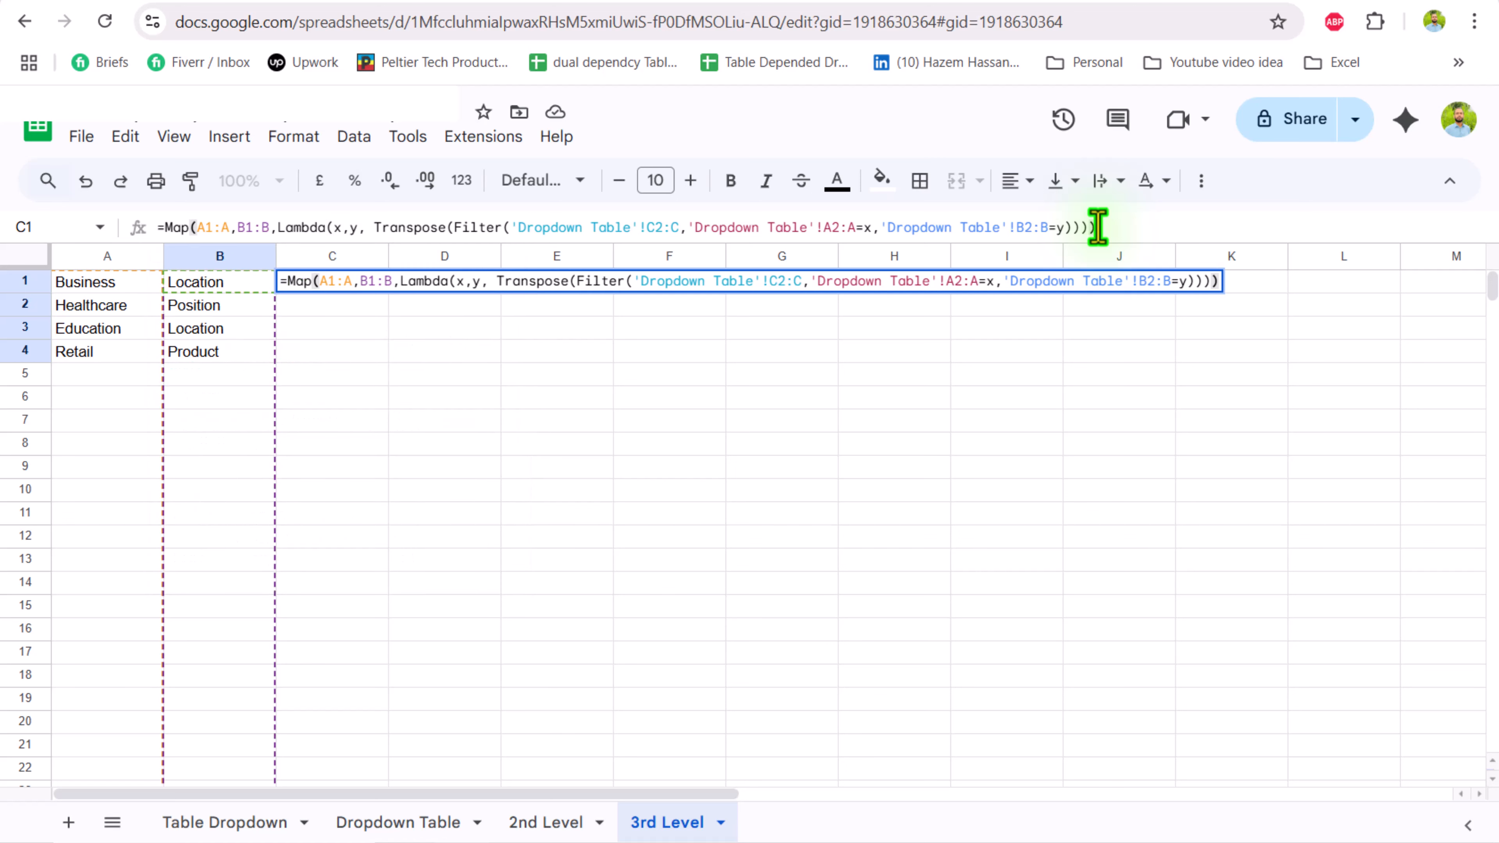
{"action": "key", "text": "Return"}
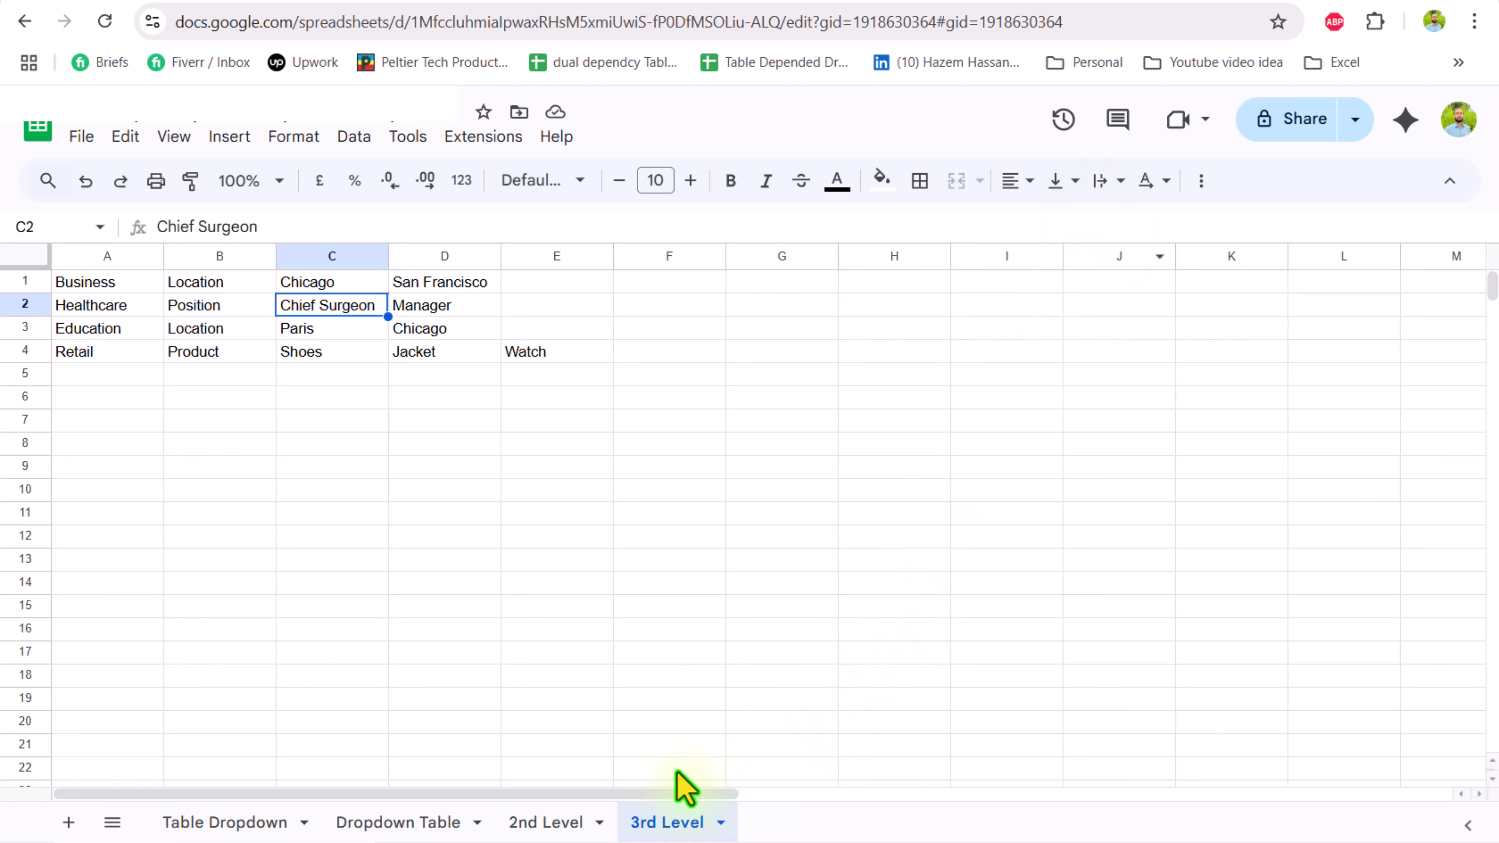
- Change the Value column on the Table Dropdown sheet to the drop-down type with the criteria Drop-down (from a range)
{"action": "left_click", "coordinate": [265, 822]}
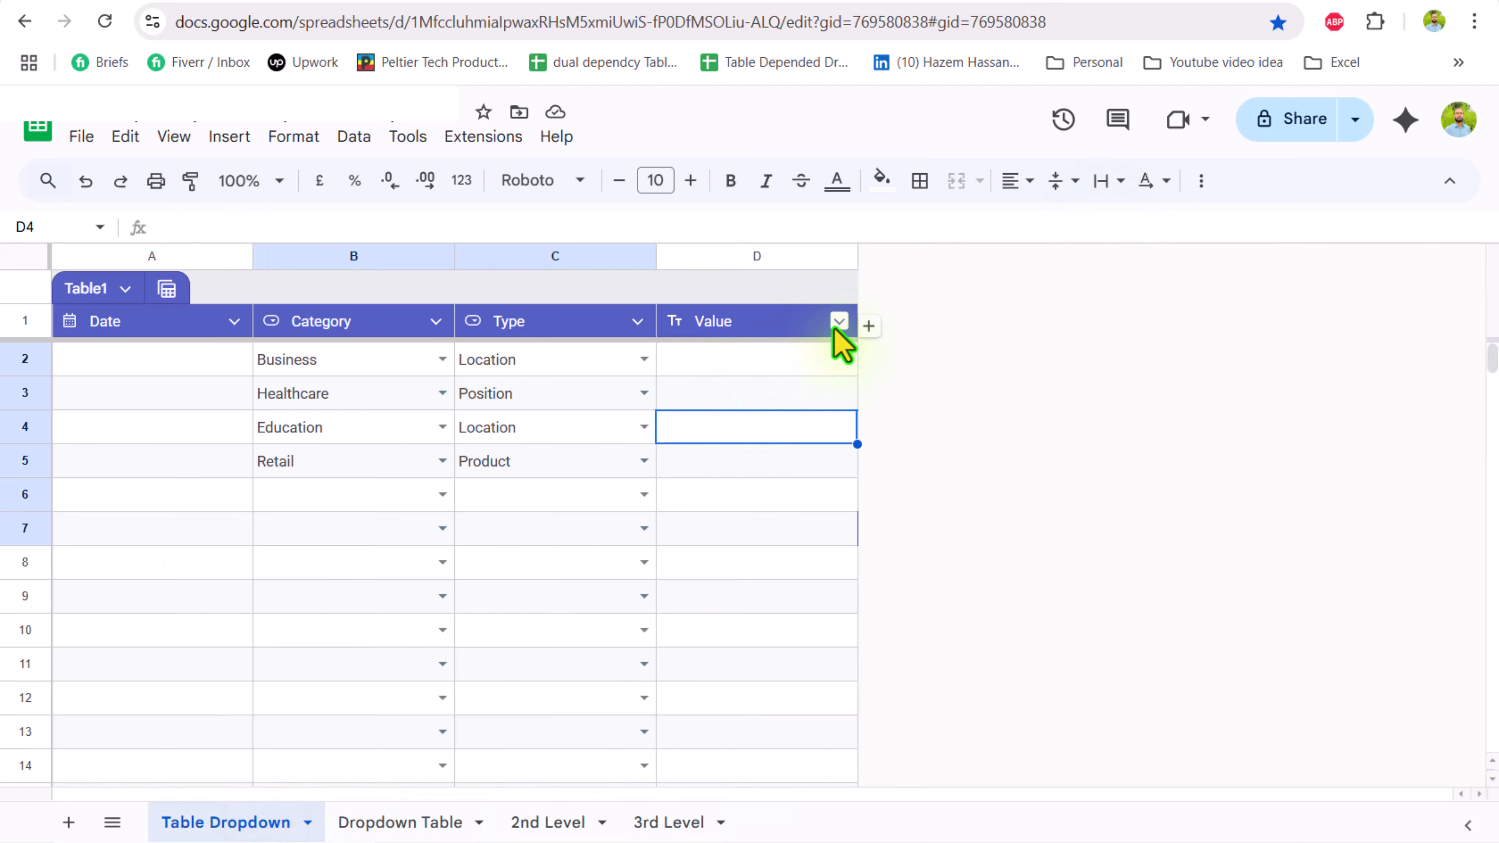
{"action": "left_click", "coordinate": [838, 321]}
{"action": "mouse_move", "coordinate": [998, 365]}
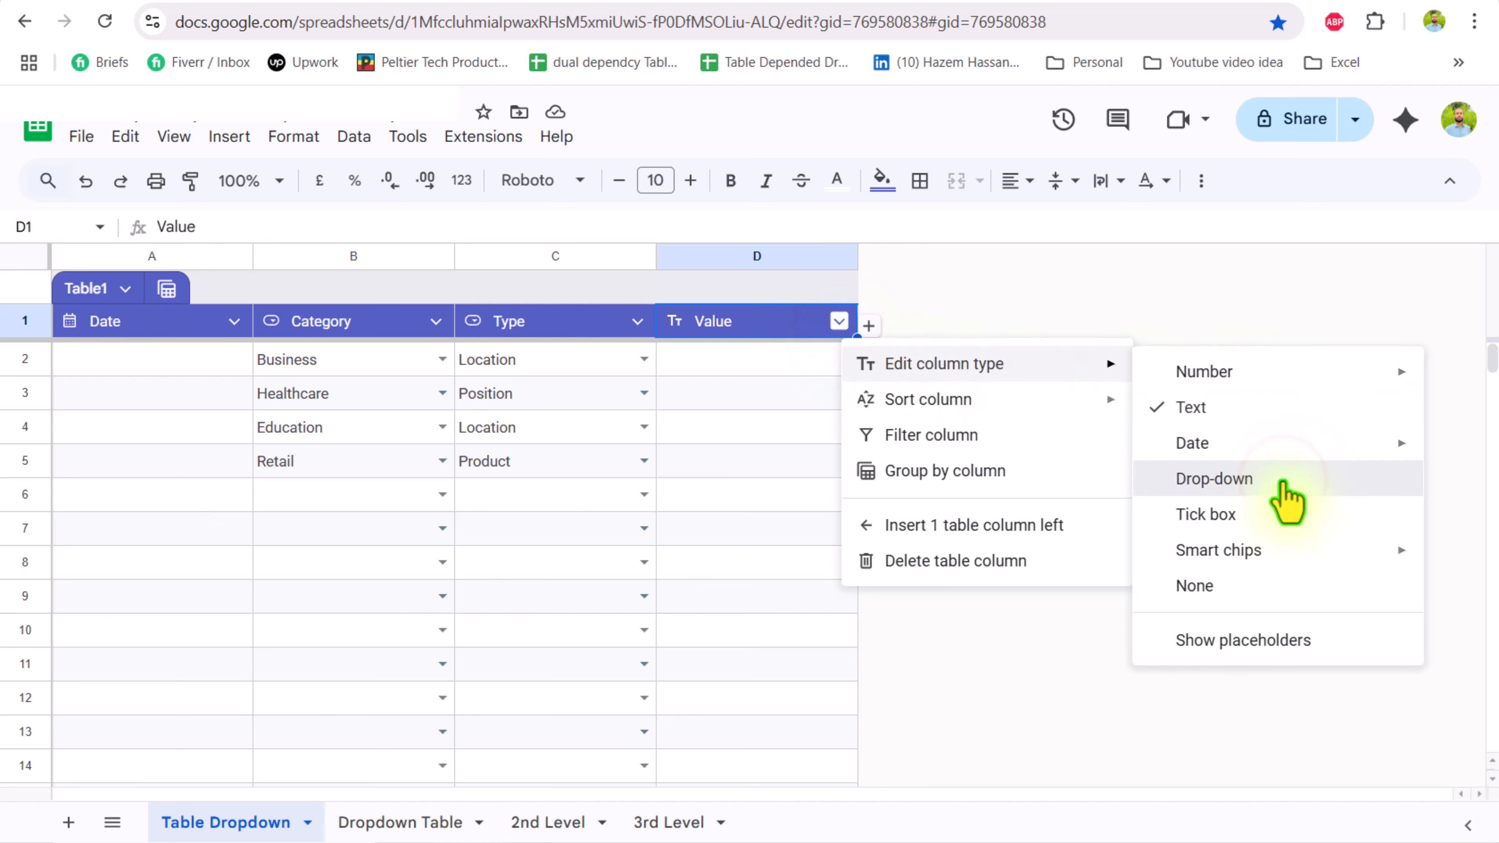
{"action": "left_click", "coordinate": [1283, 479]}
{"action": "left_click", "coordinate": [1344, 390]}
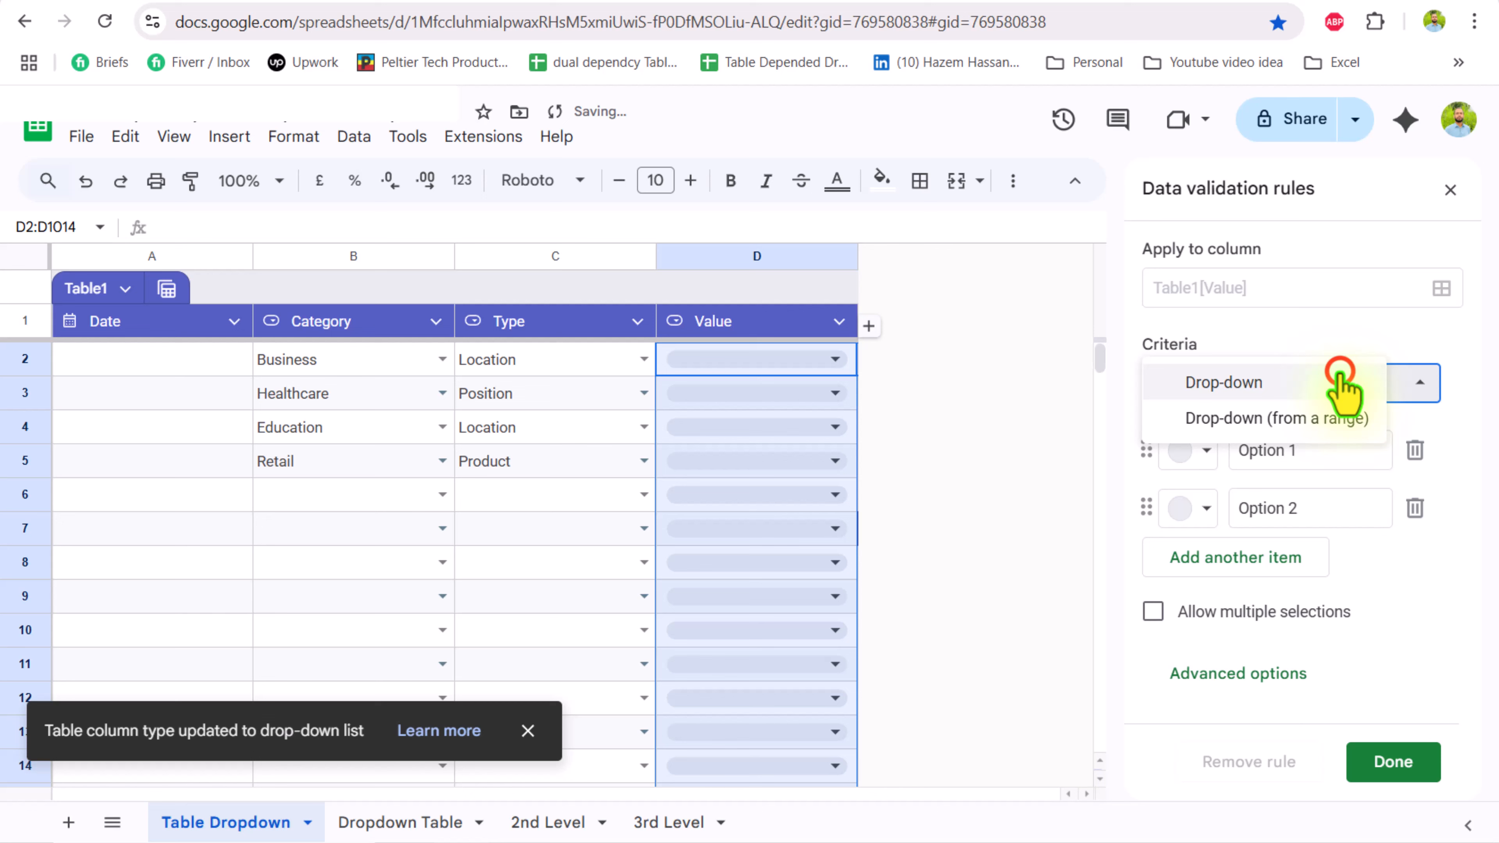
{"action": "left_click", "coordinate": [1338, 414]}
- Set the Value drop-down's source range to ='3rd Level'!C1:1
{"action": "left_click", "coordinate": [1416, 452]}
{"action": "left_click", "coordinate": [819, 452]}
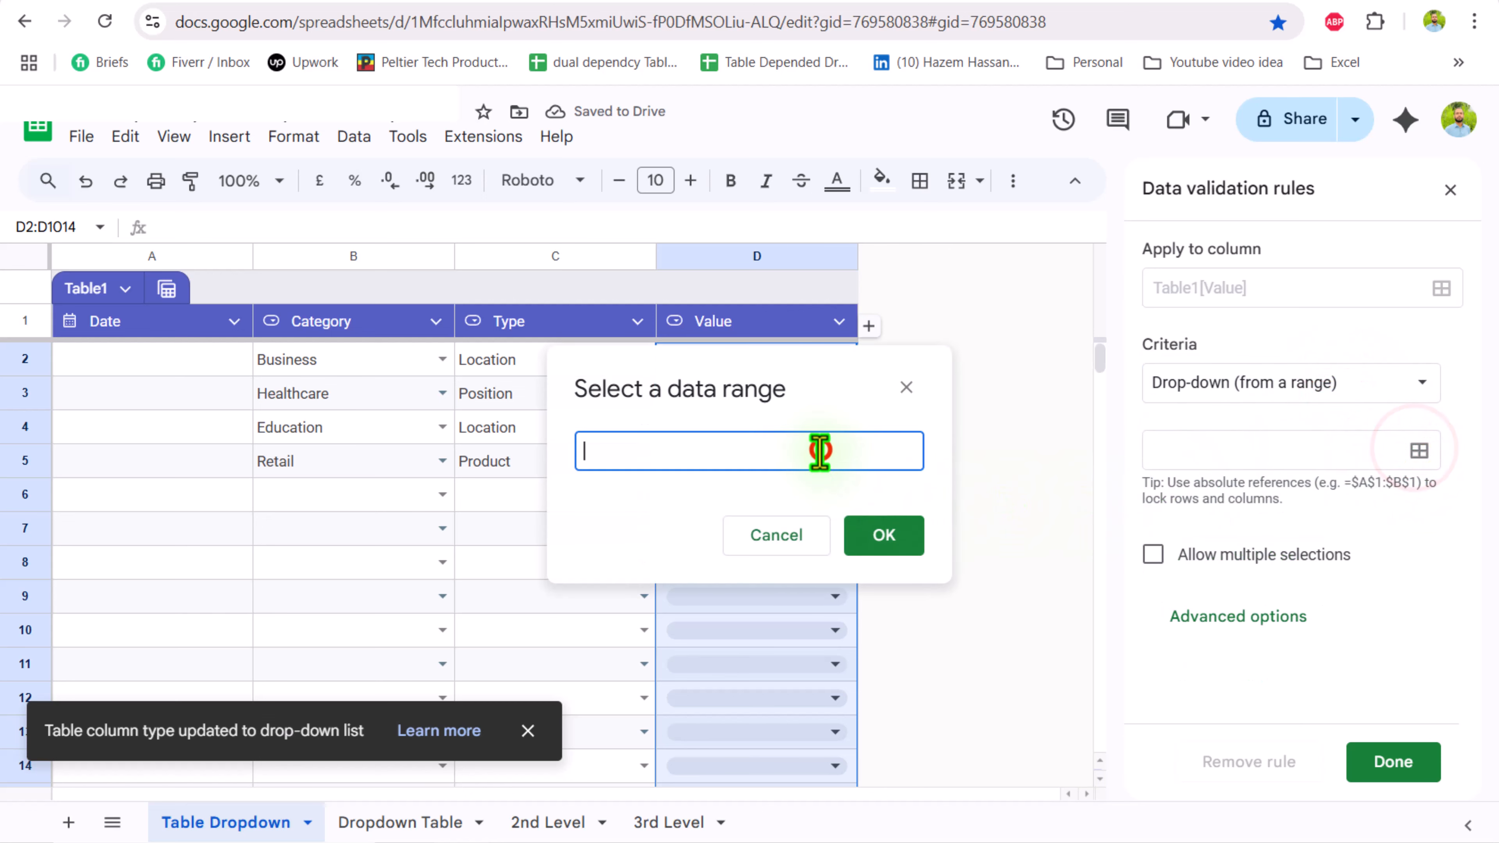
{"action": "left_click", "coordinate": [676, 823]}
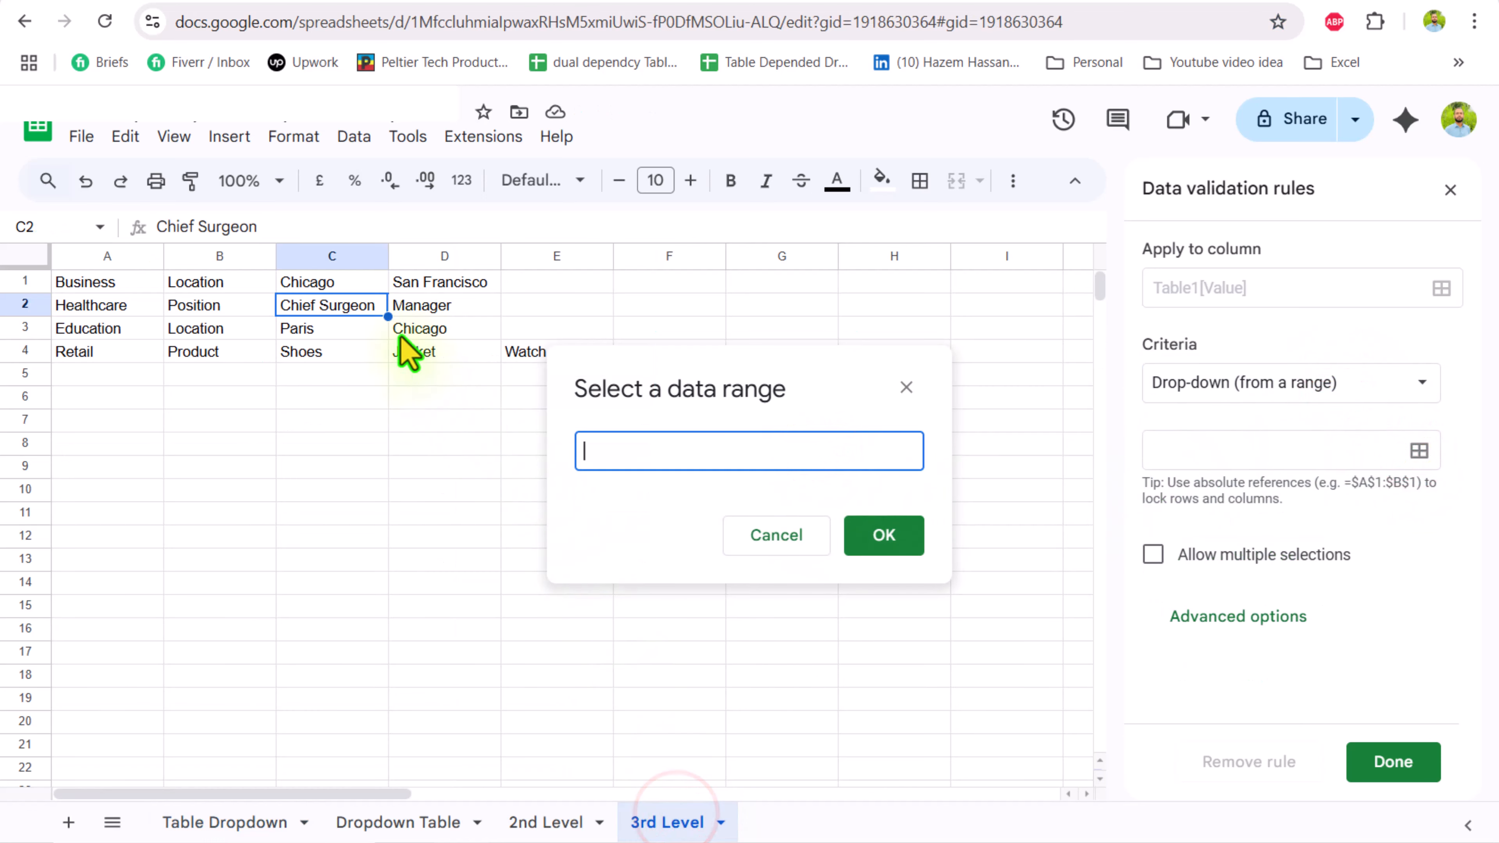
{"action": "left_click", "coordinate": [361, 283]}
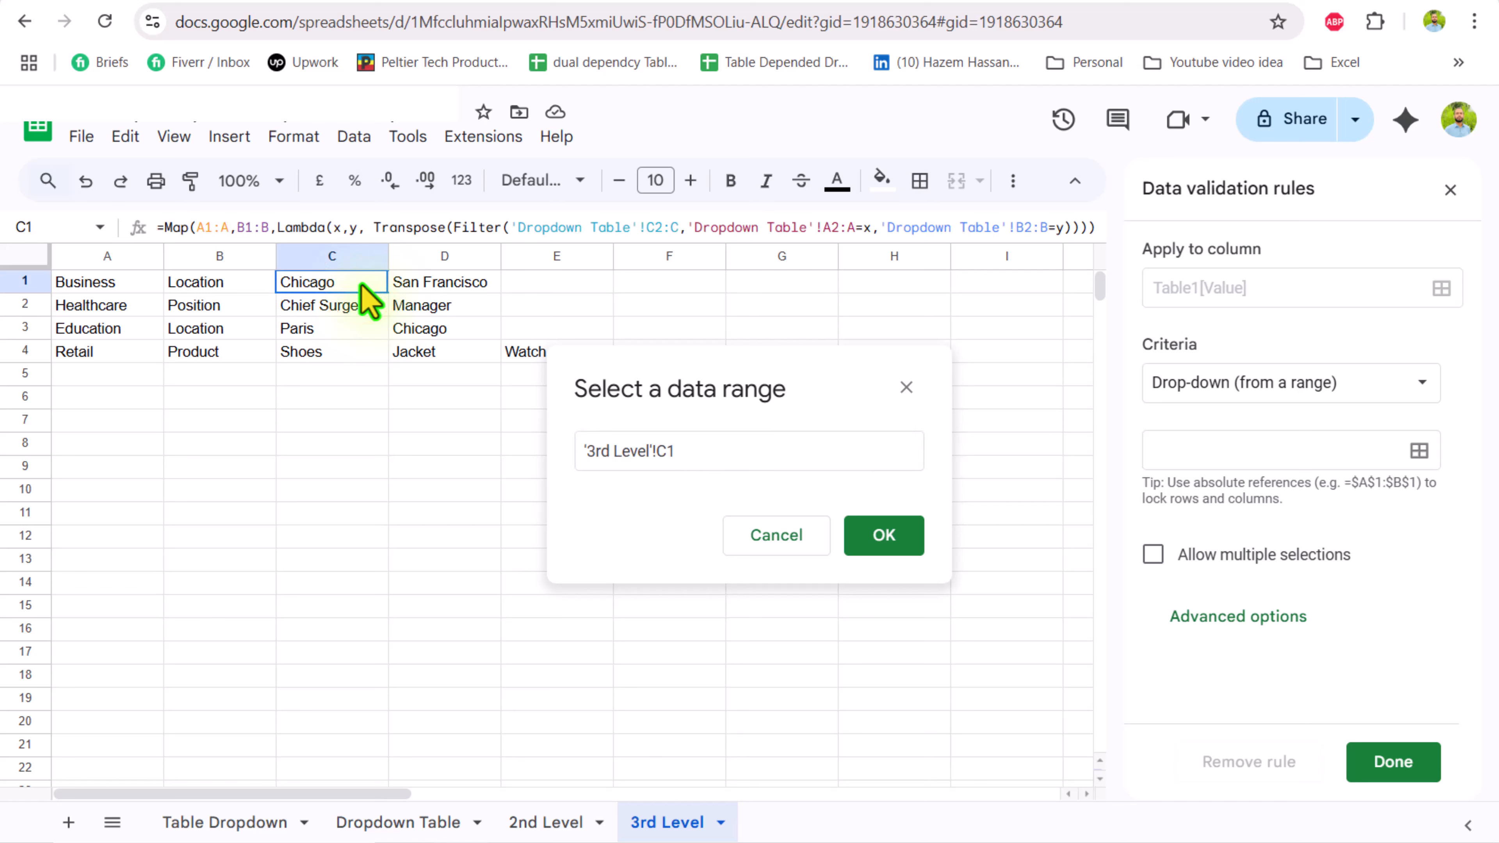
{"action": "left_click", "coordinate": [601, 278], "text": "shift"}
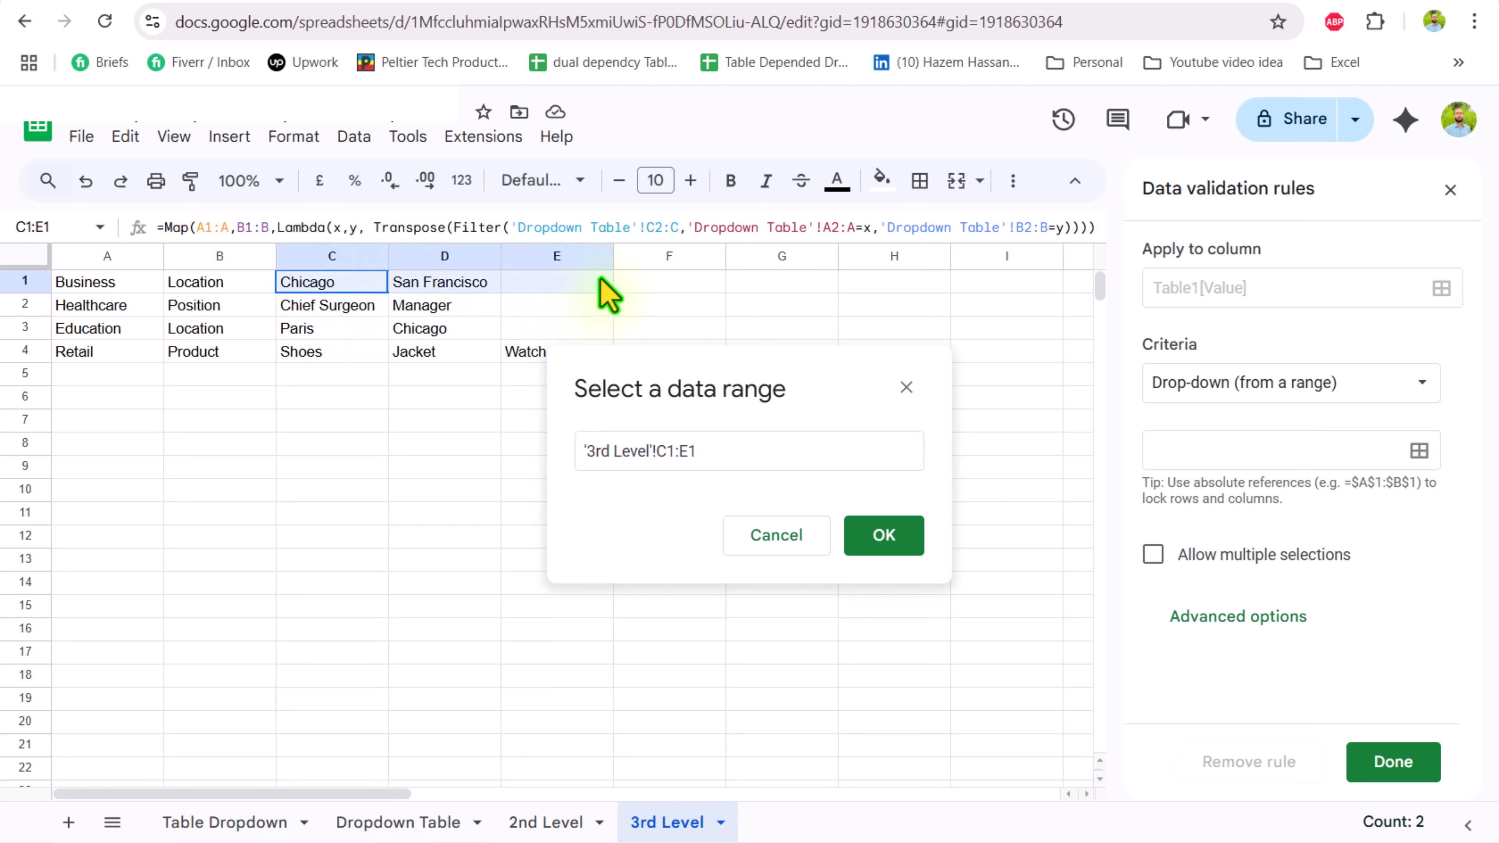
{"action": "left_click", "coordinate": [687, 451]}
{"action": "key", "text": "BackSpace"}
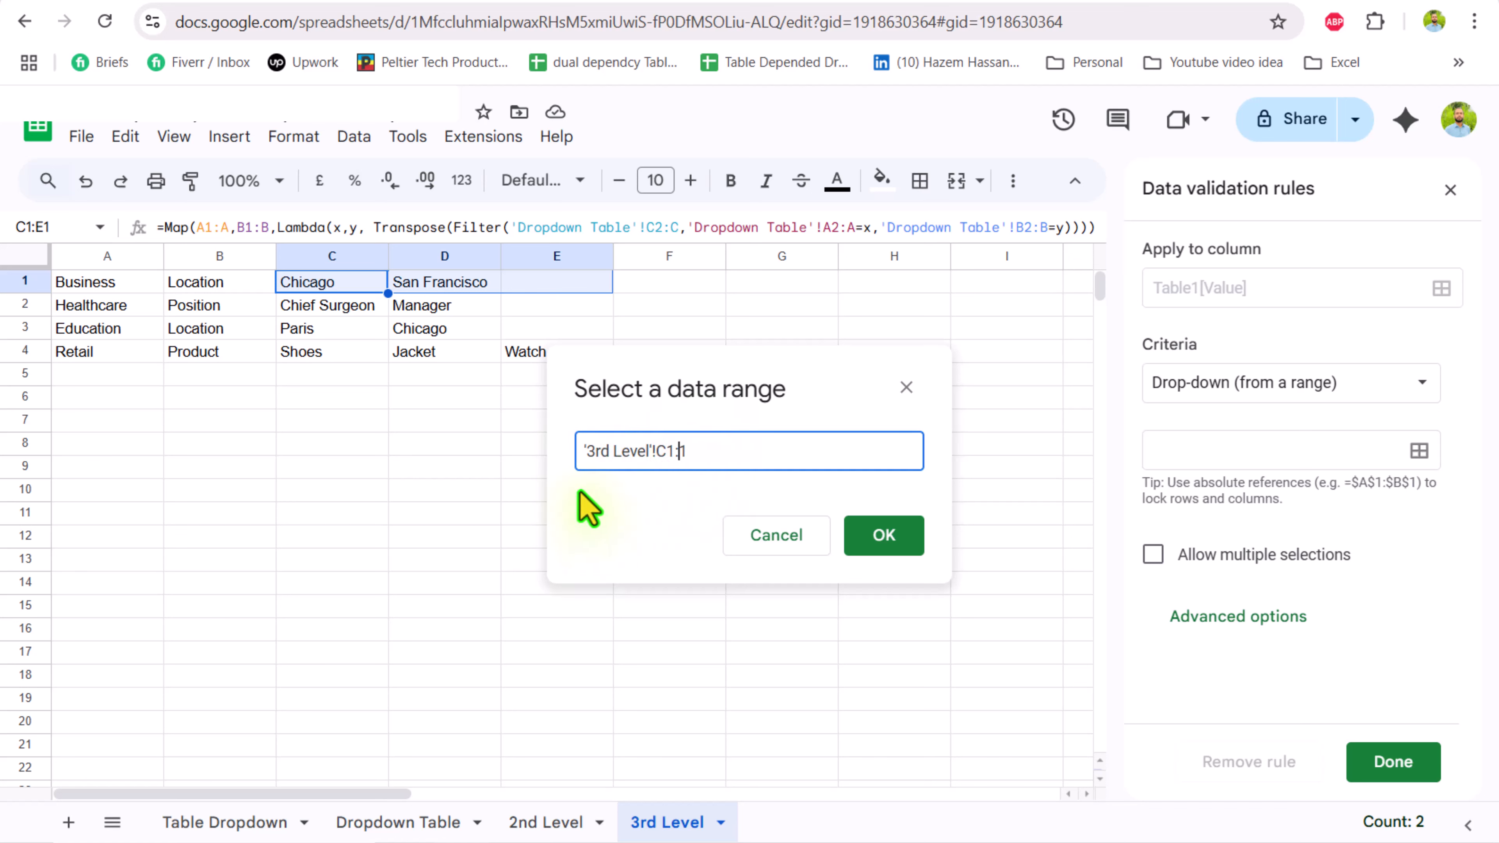
{"action": "left_click", "coordinate": [583, 450]}
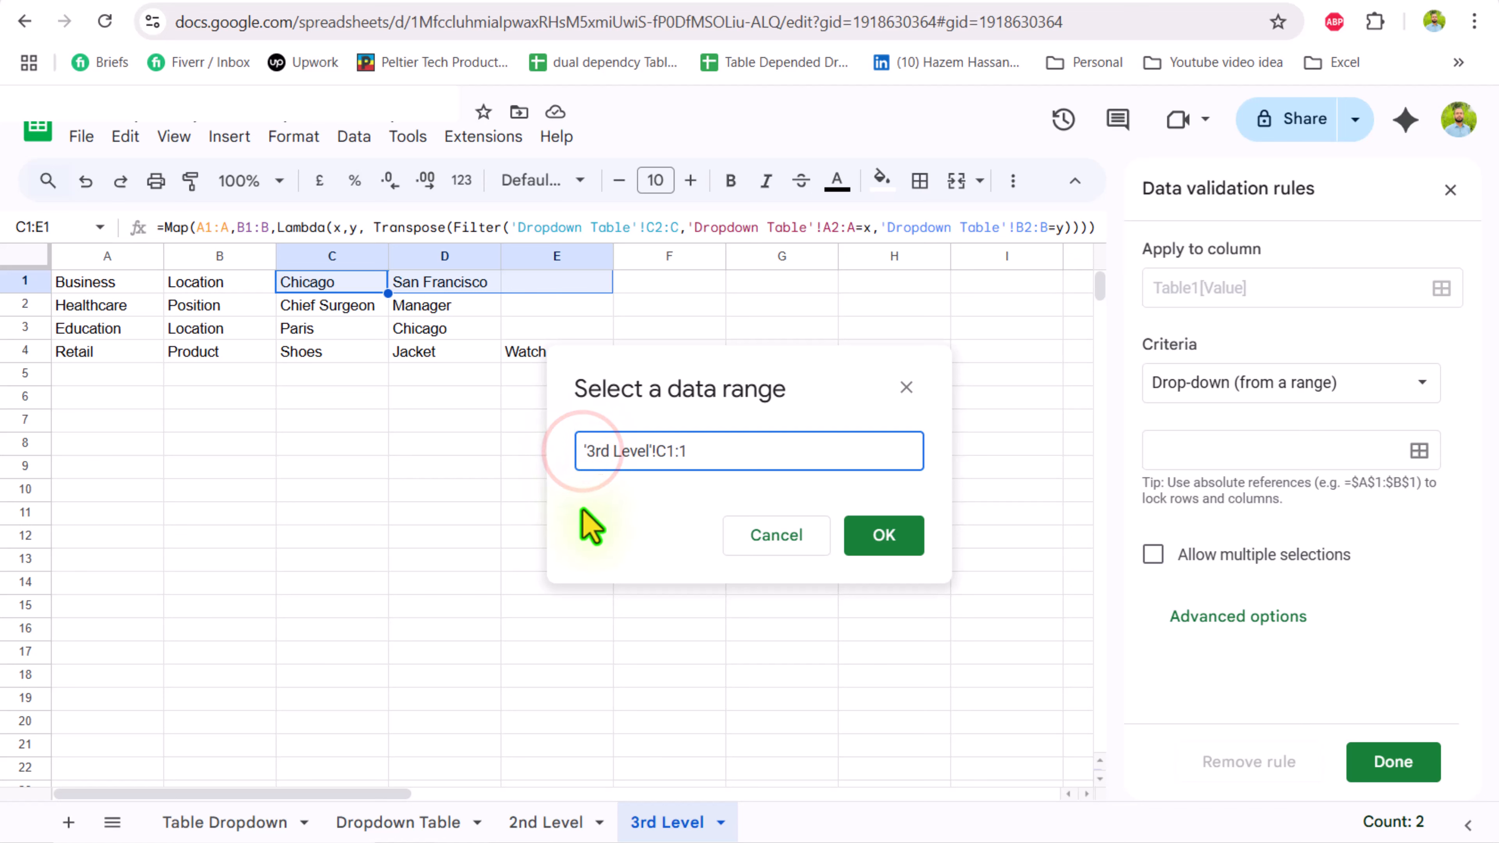
{"action": "type", "text": "="}
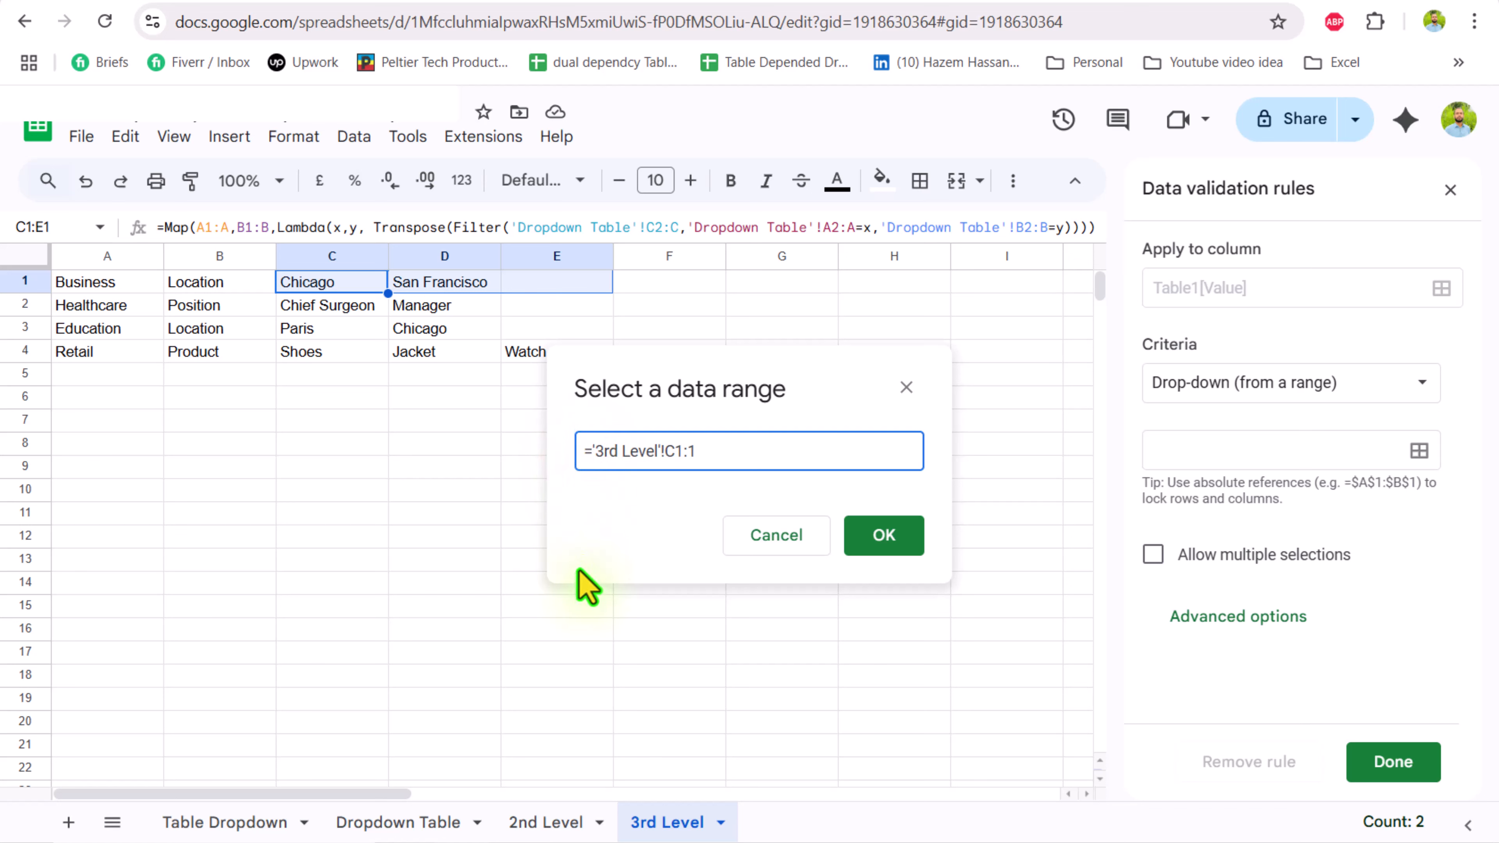
{"action": "left_click", "coordinate": [864, 538]}
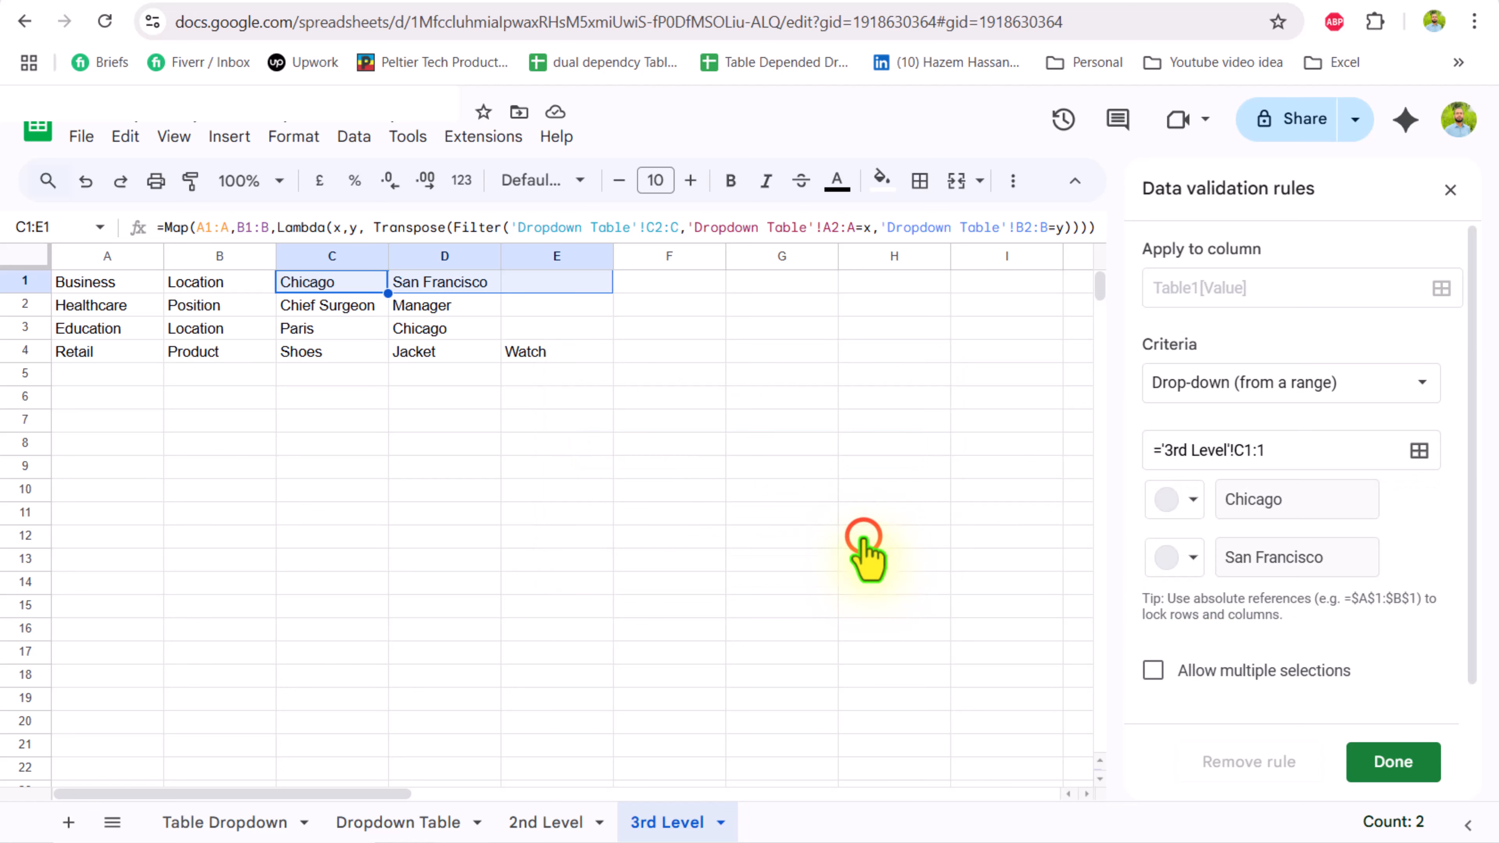
- Set the Value drop-down's display style to Arrow and save the validation rule
{"action": "scroll", "coordinate": [1328, 596], "scroll_direction": "down", "scroll_amount": 2}
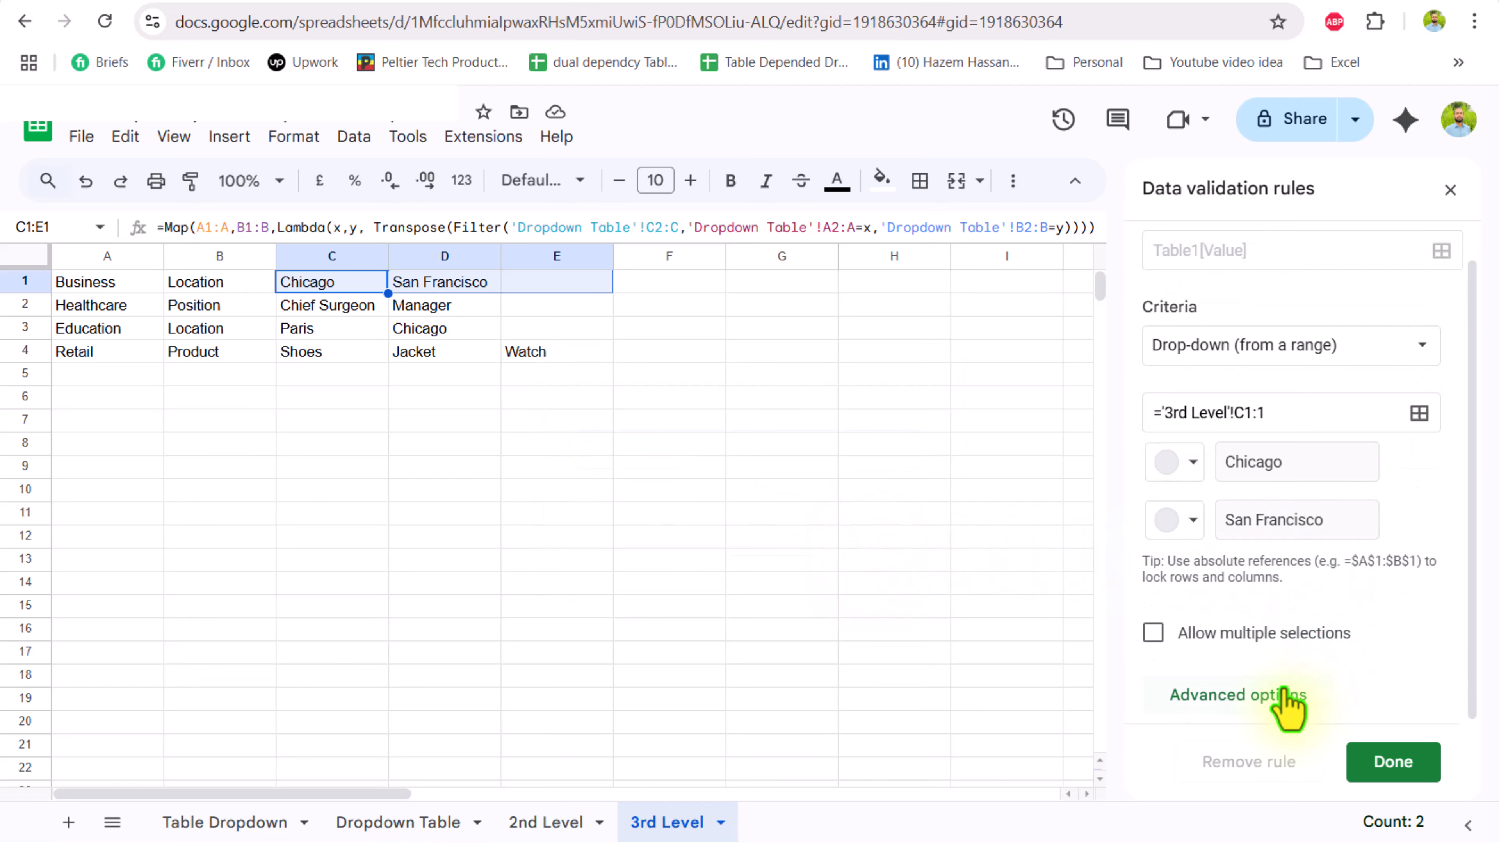
{"action": "left_click", "coordinate": [1288, 699]}
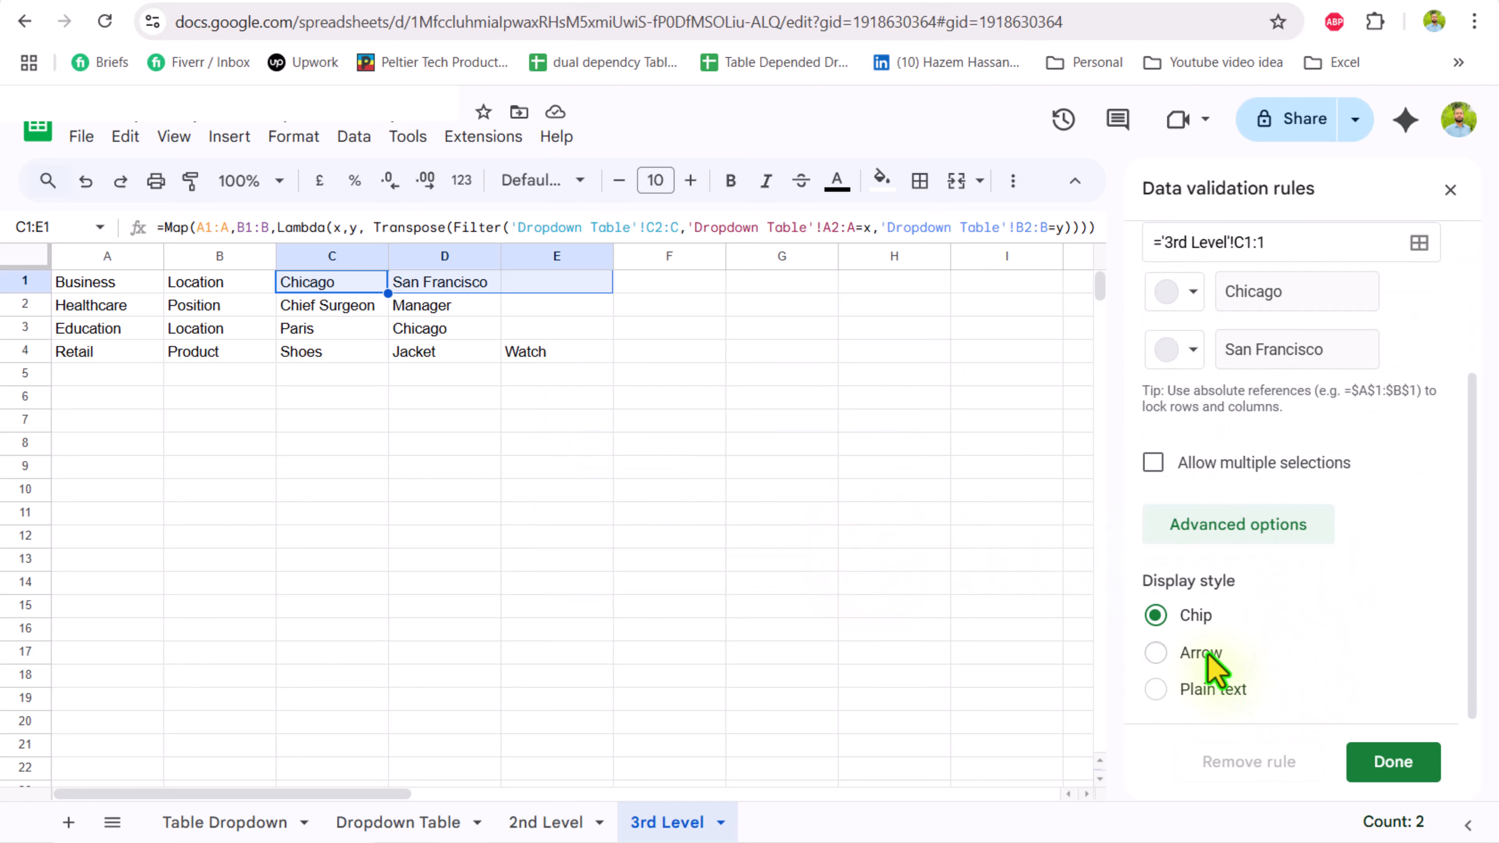
{"action": "left_click", "coordinate": [1205, 654]}
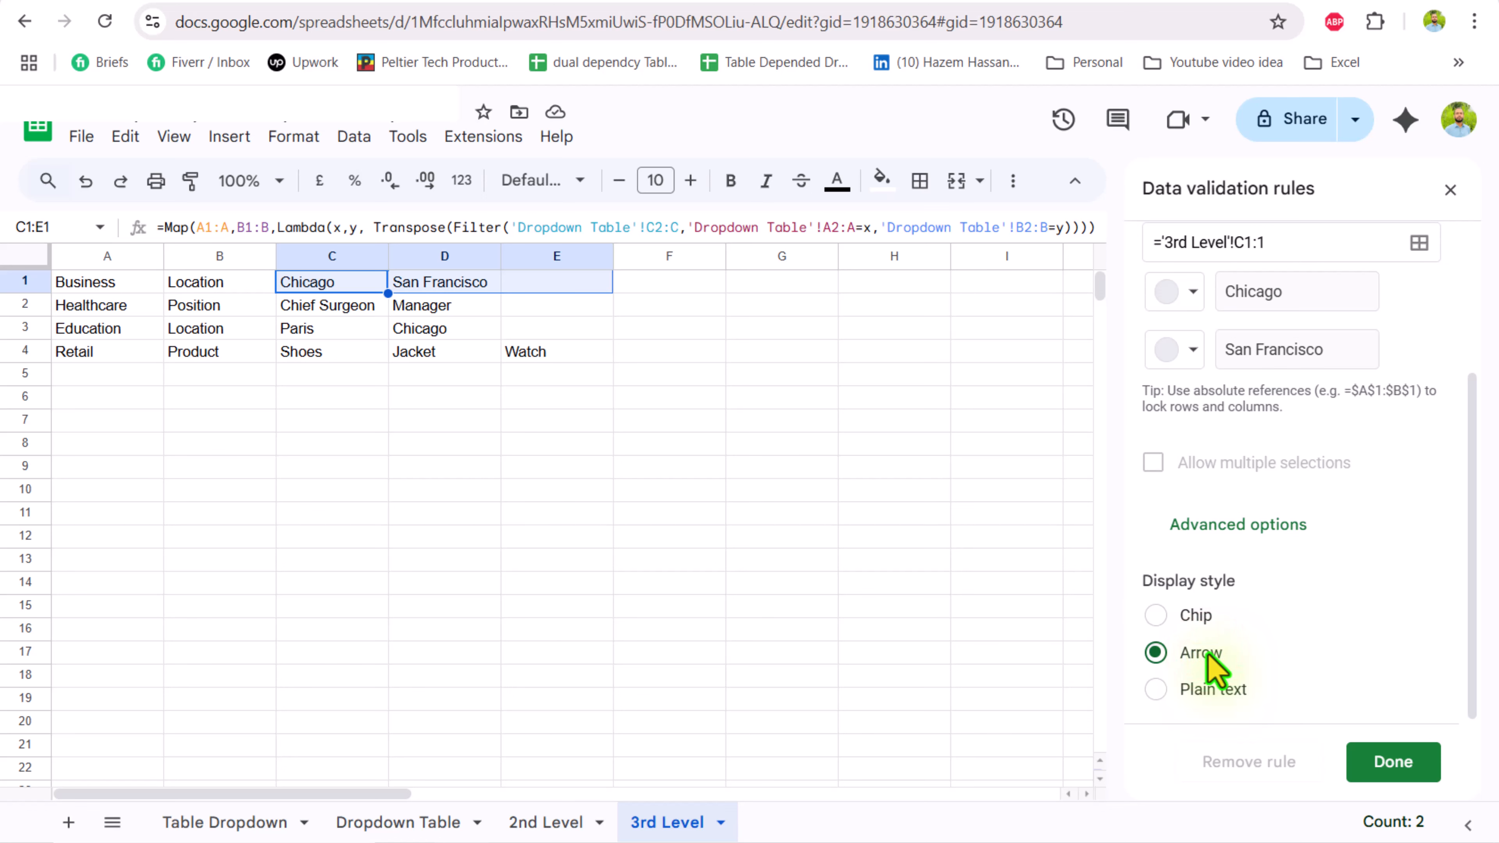
{"action": "left_click", "coordinate": [1404, 766]}
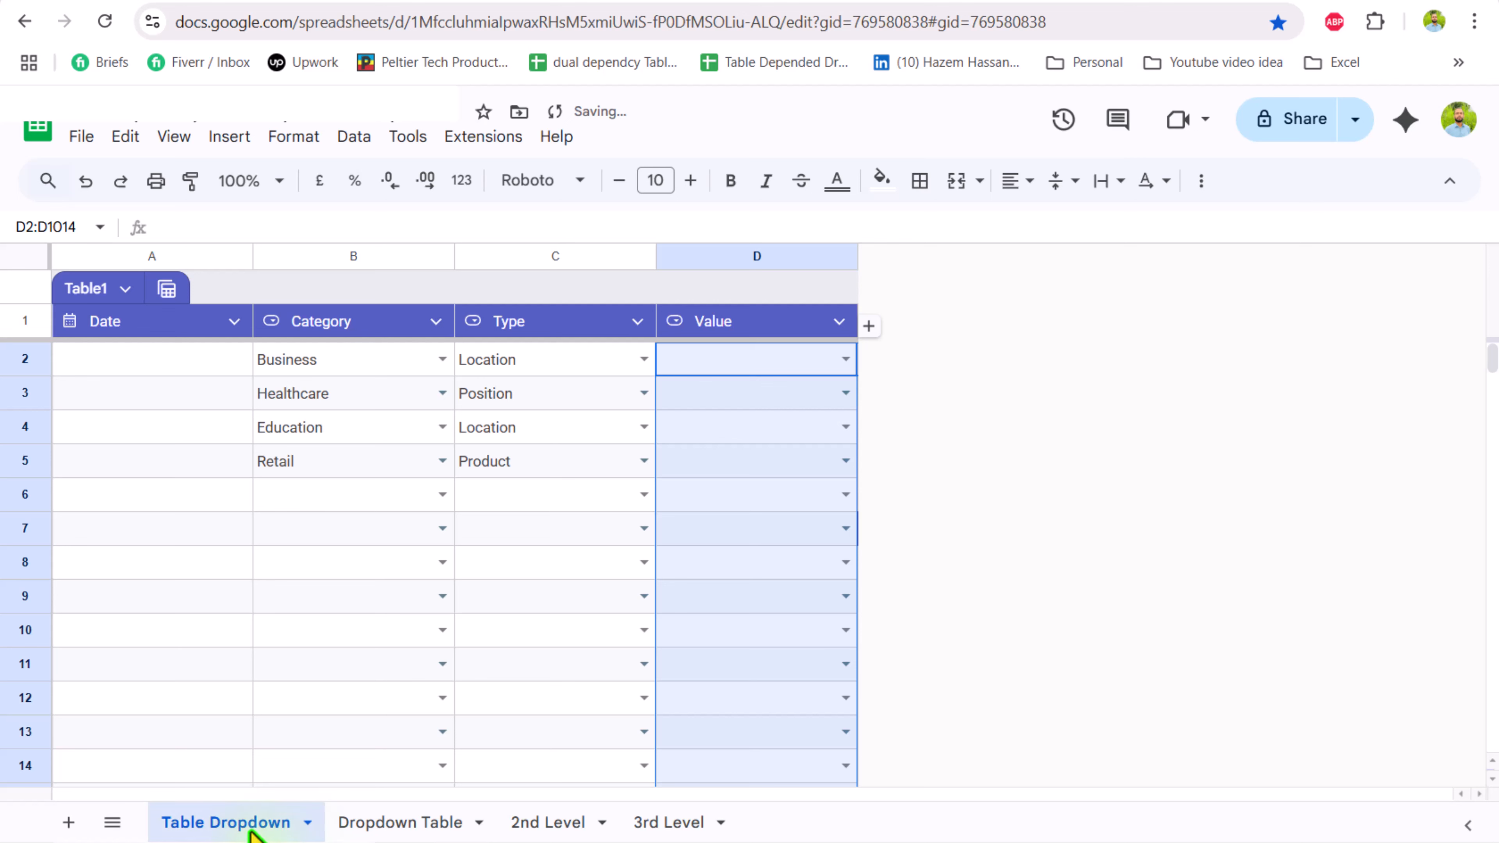